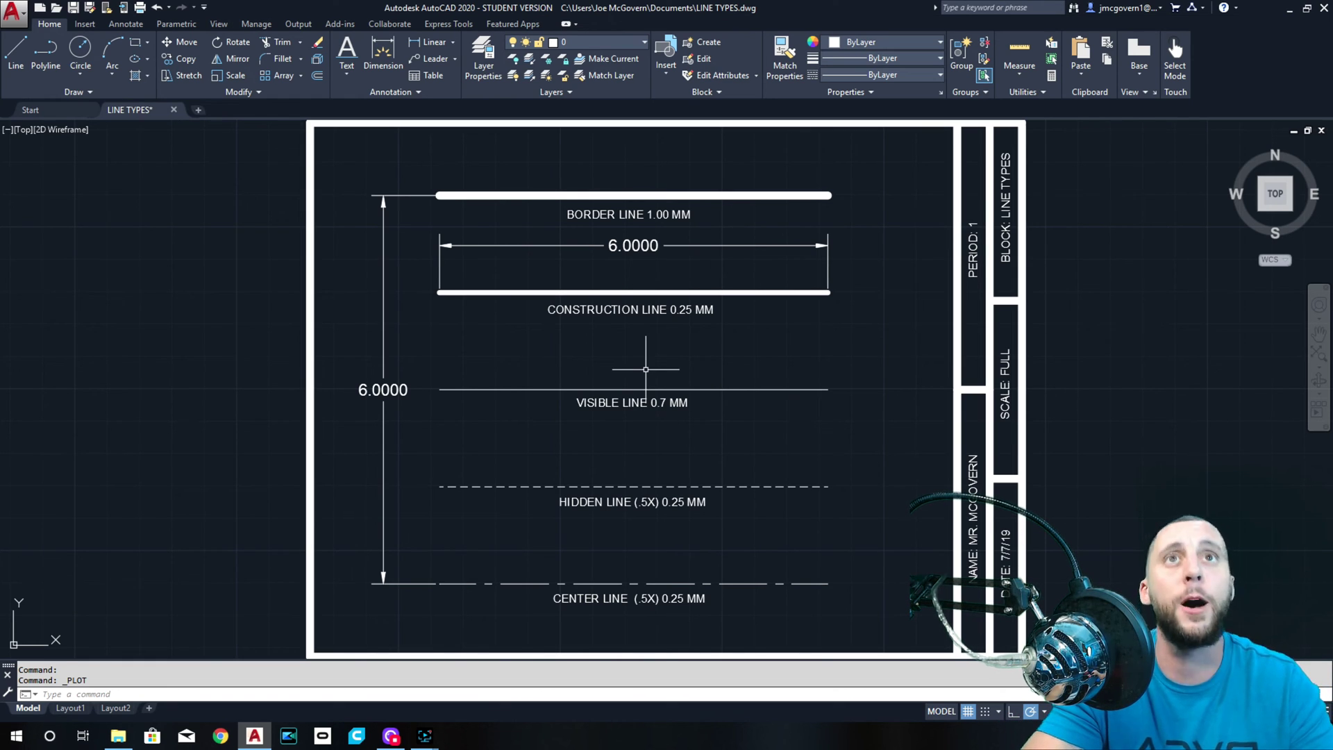
- Close the LINE TYPES drawing tab and discard its unsaved changes
scroll(646, 369, down, 2)
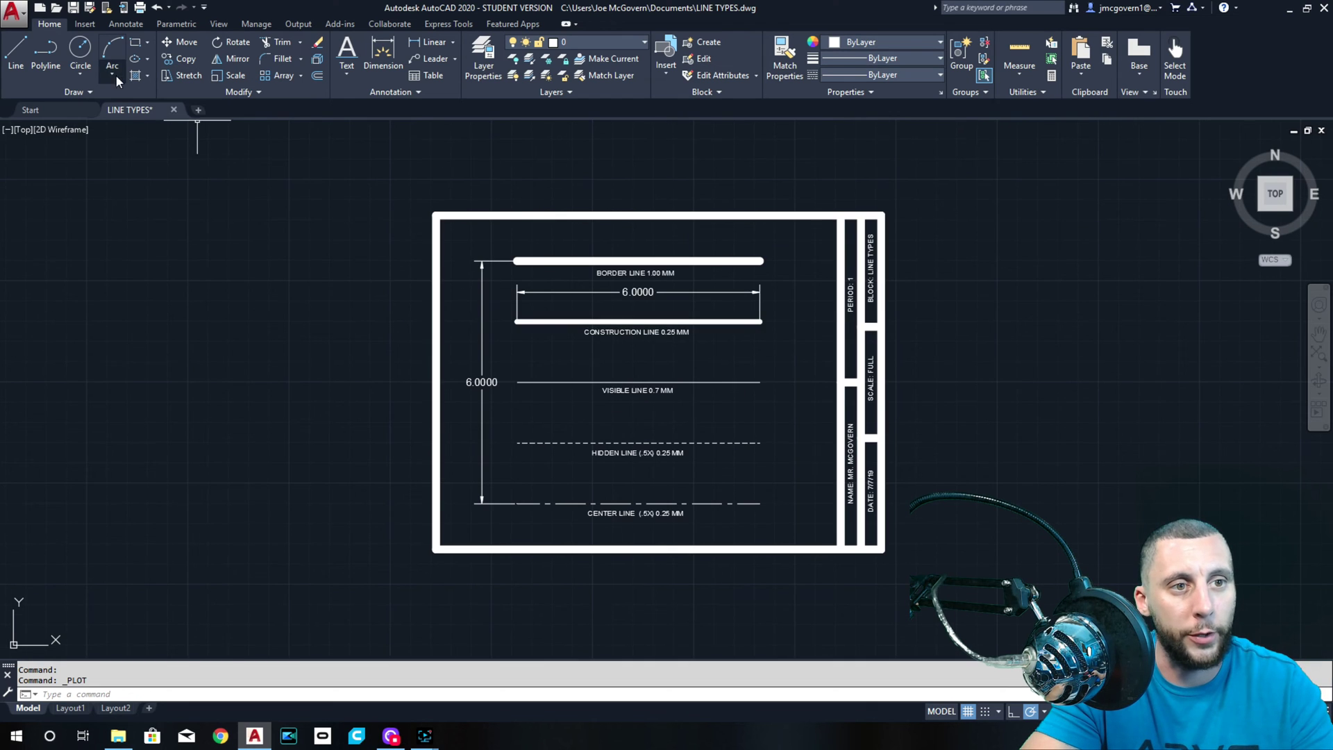
click(174, 109)
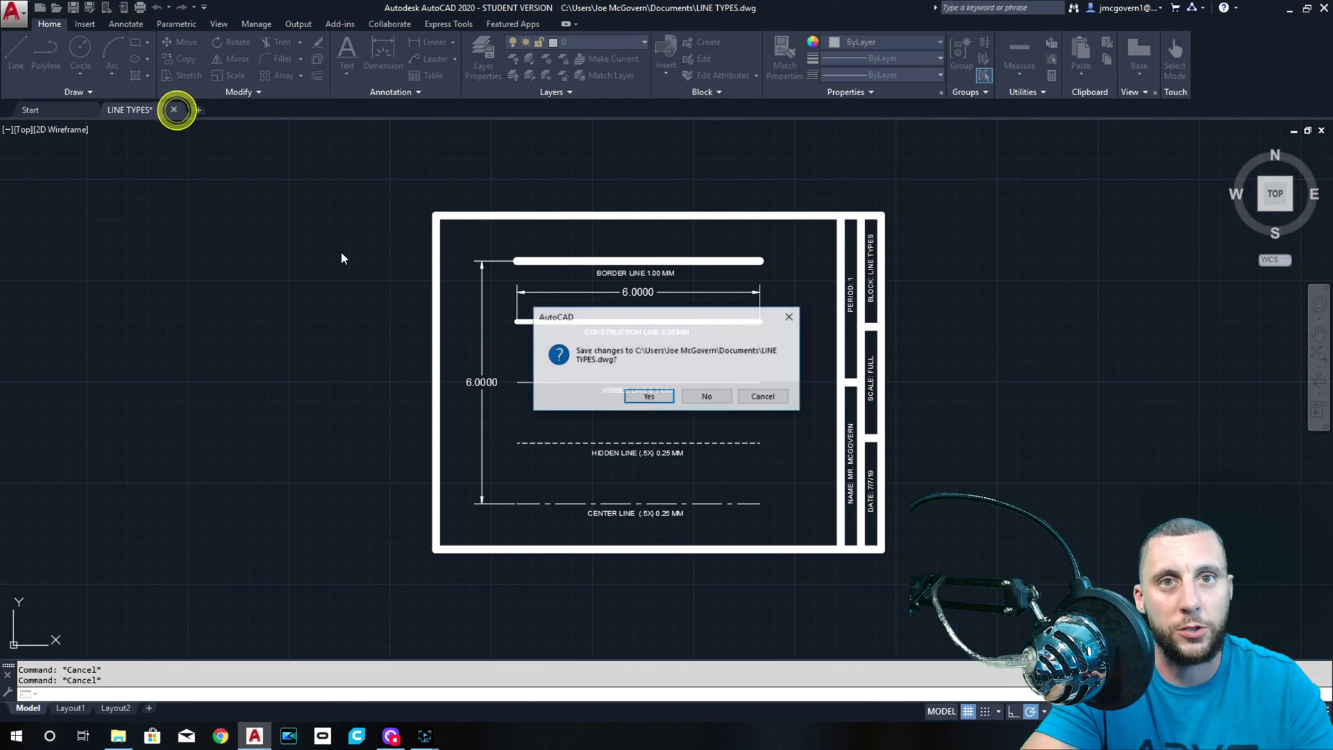
click(705, 395)
- Open the TITLE BLOCK thumbnail from Recent Documents on the Start page
click(343, 319)
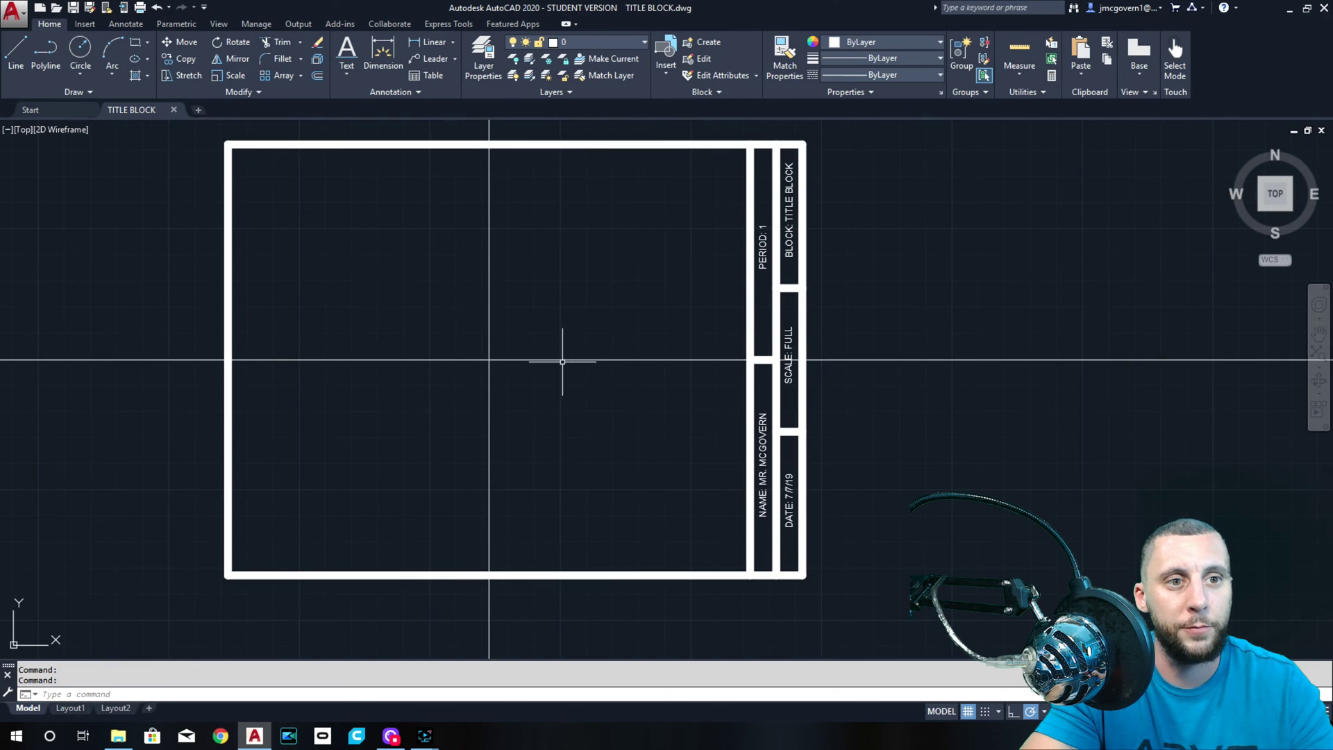
click(546, 313)
click(530, 287)
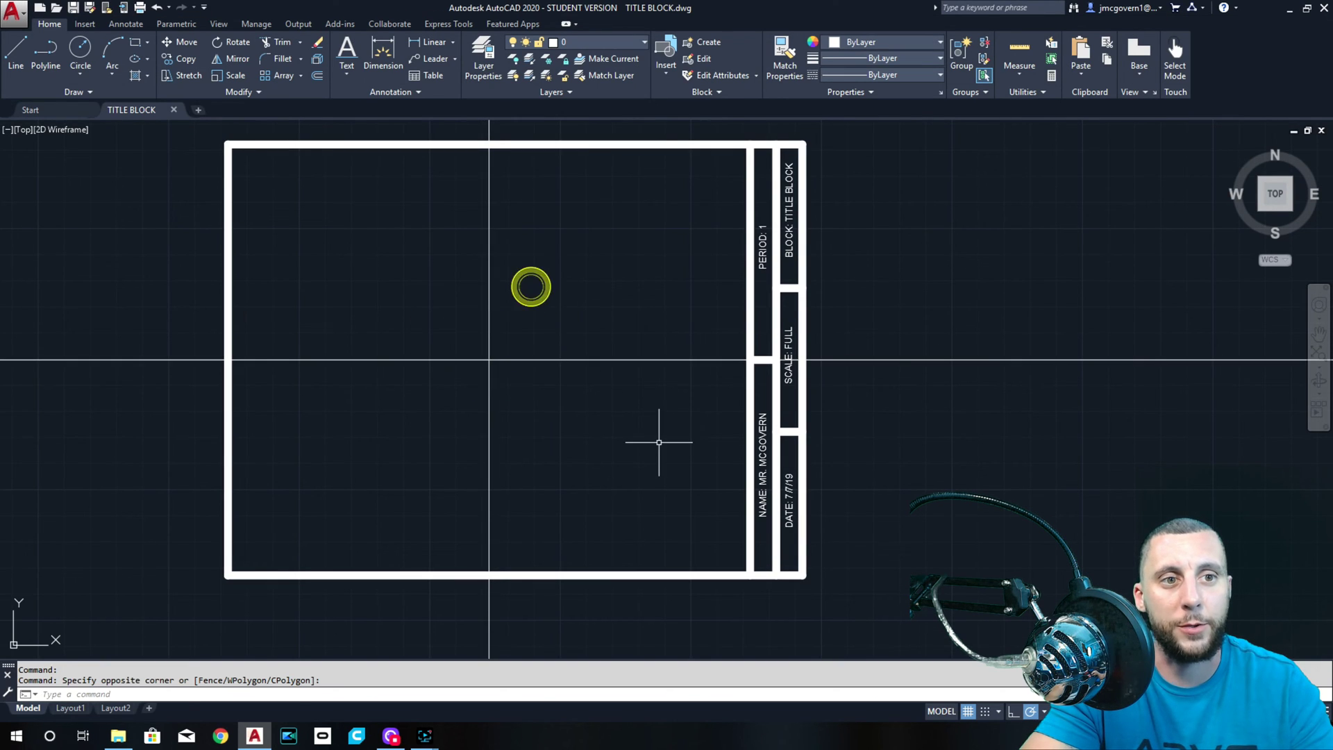
click(316, 75)
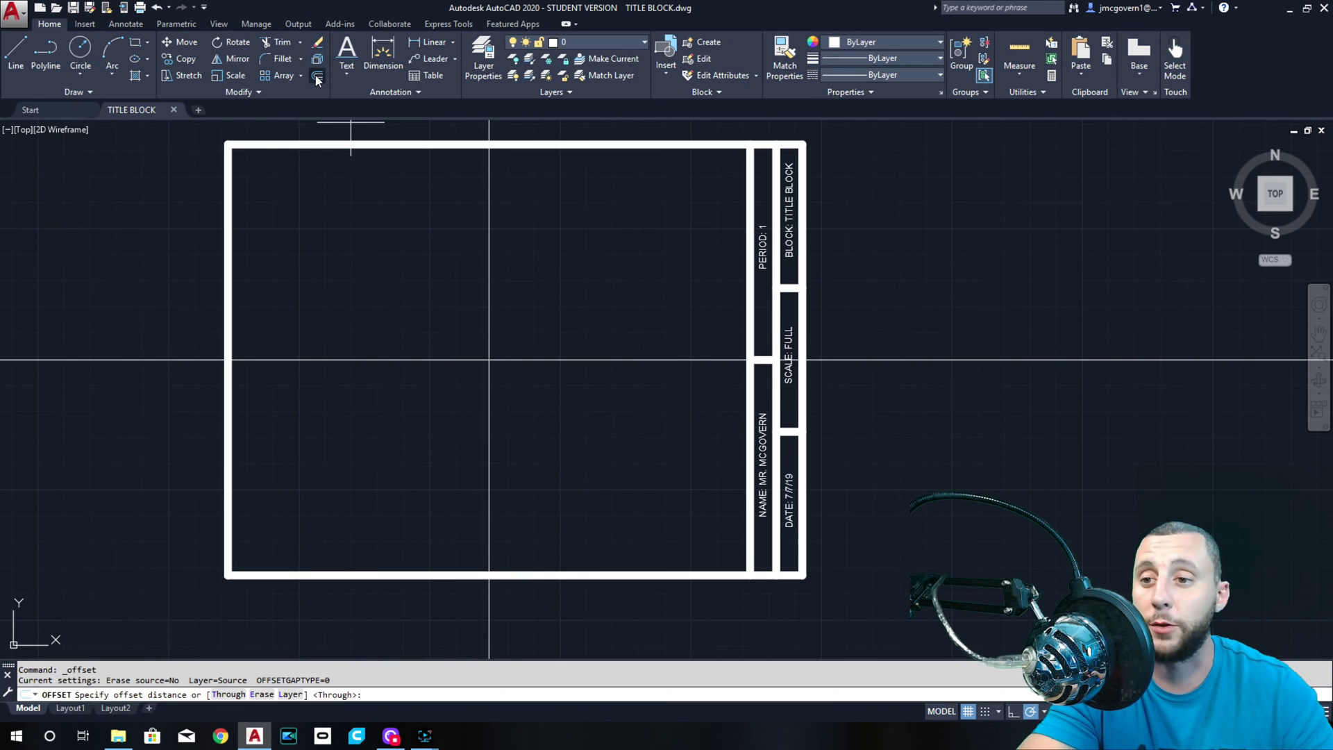
- Change the block text from 'BLOCK: TITLE BLOCK' to 'BLOCK: TRI SUMM'
key(Escape)
click(790, 202)
double_click(790, 203)
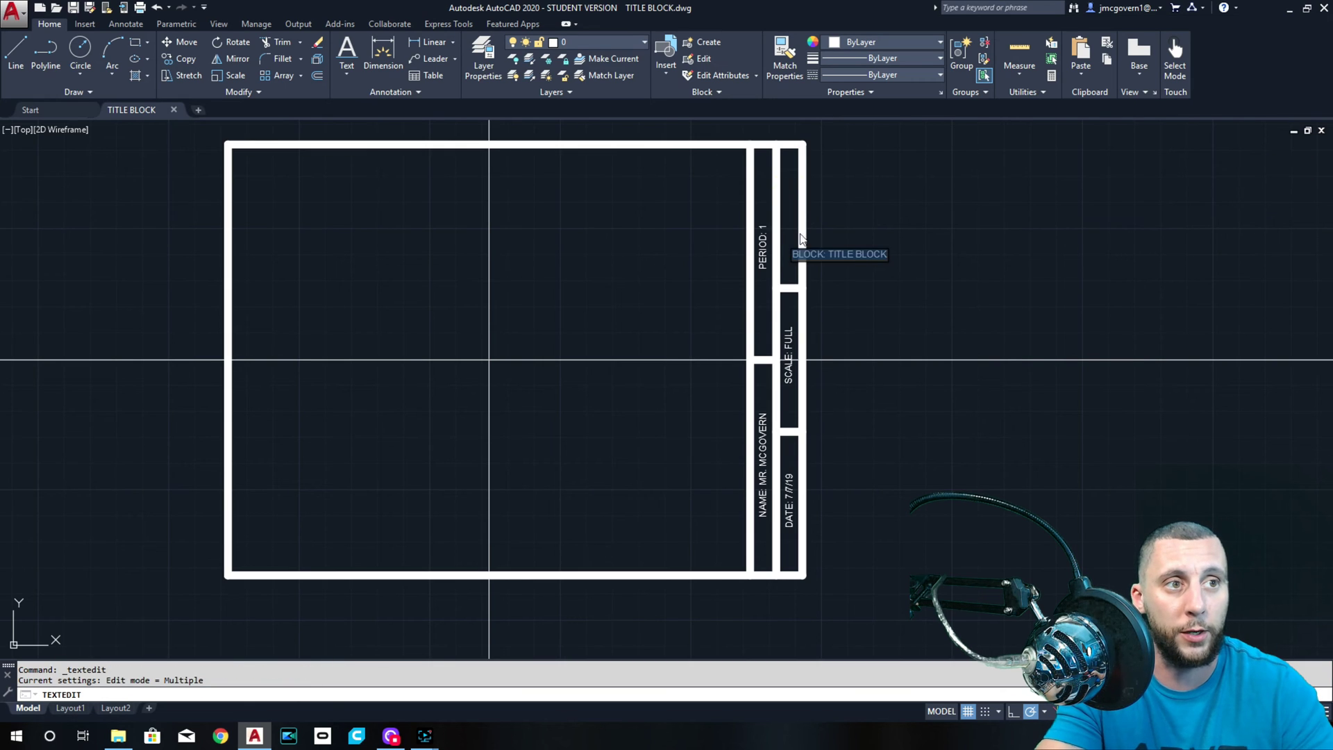
drag(828, 254, 887, 255)
text(TRI SUMM)
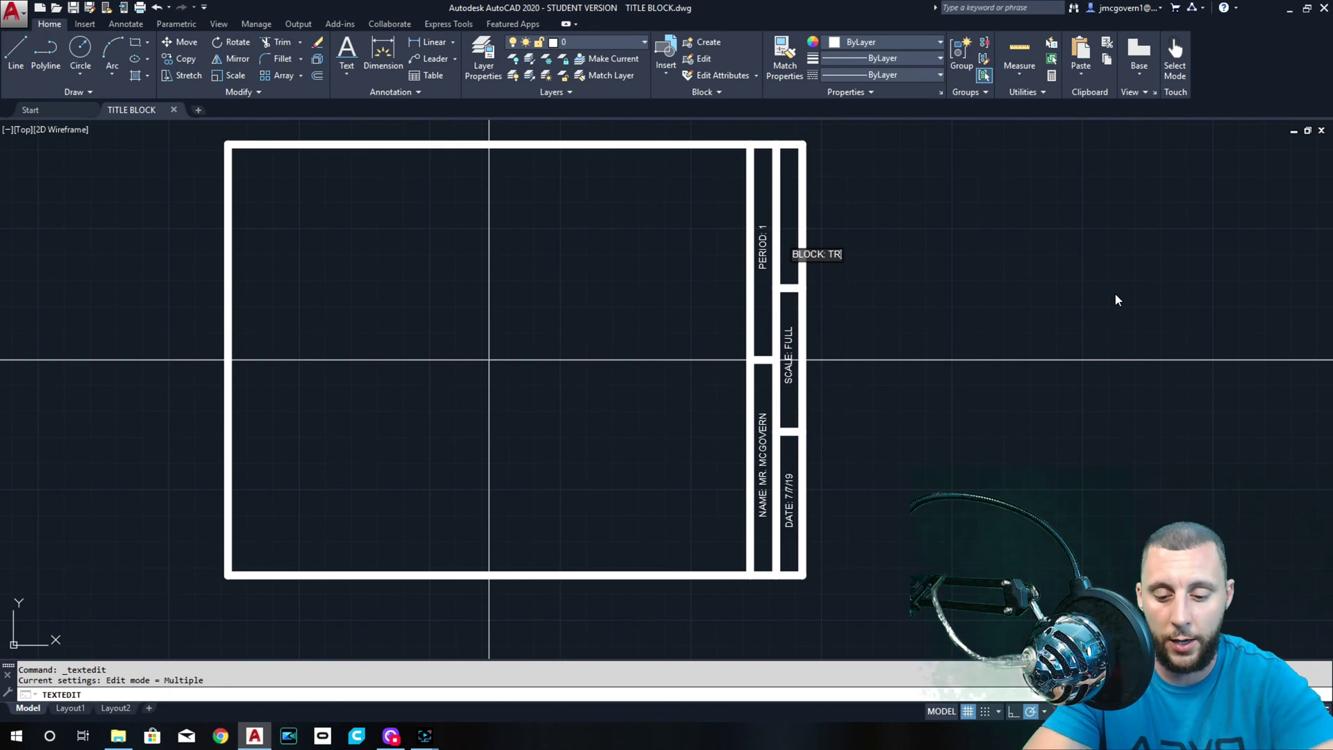
click(1114, 293)
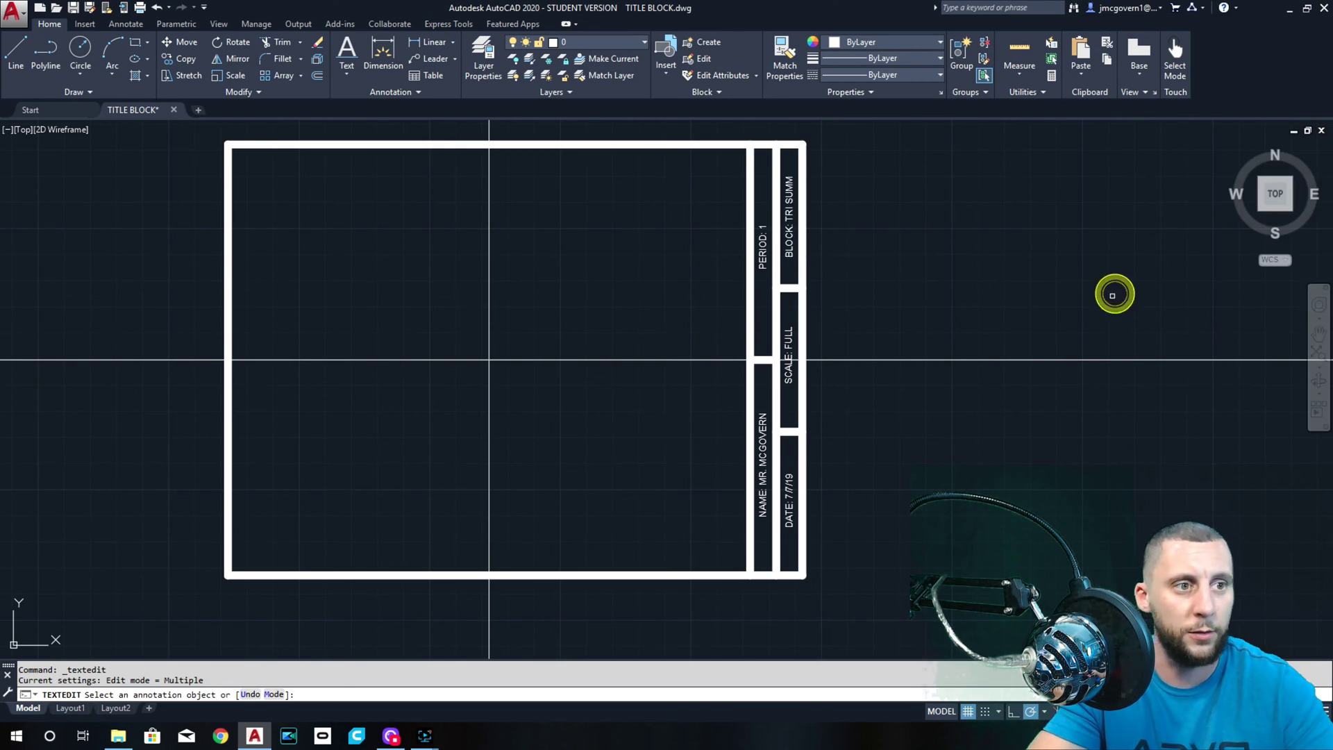
key(Escape)
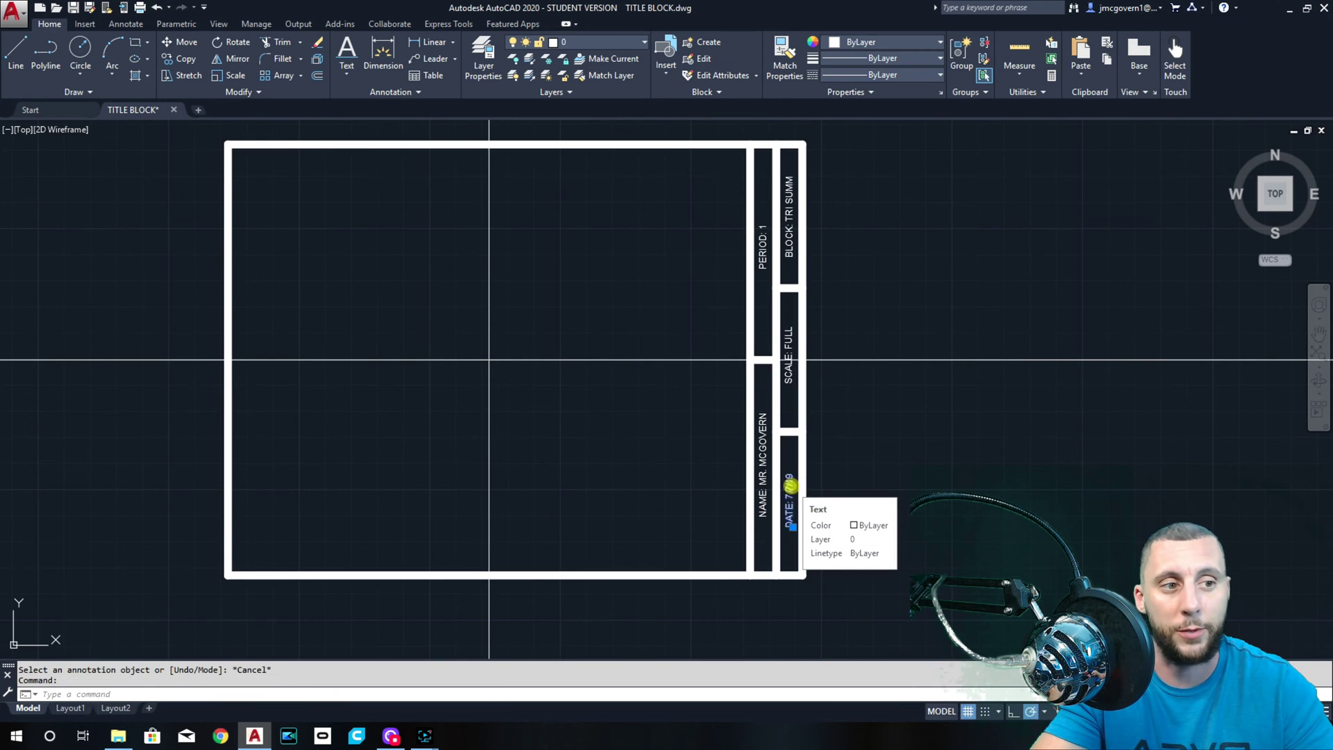
- Edit the DATE text from 7/7/19 to 7/14/19
double_click(791, 486)
click(823, 523)
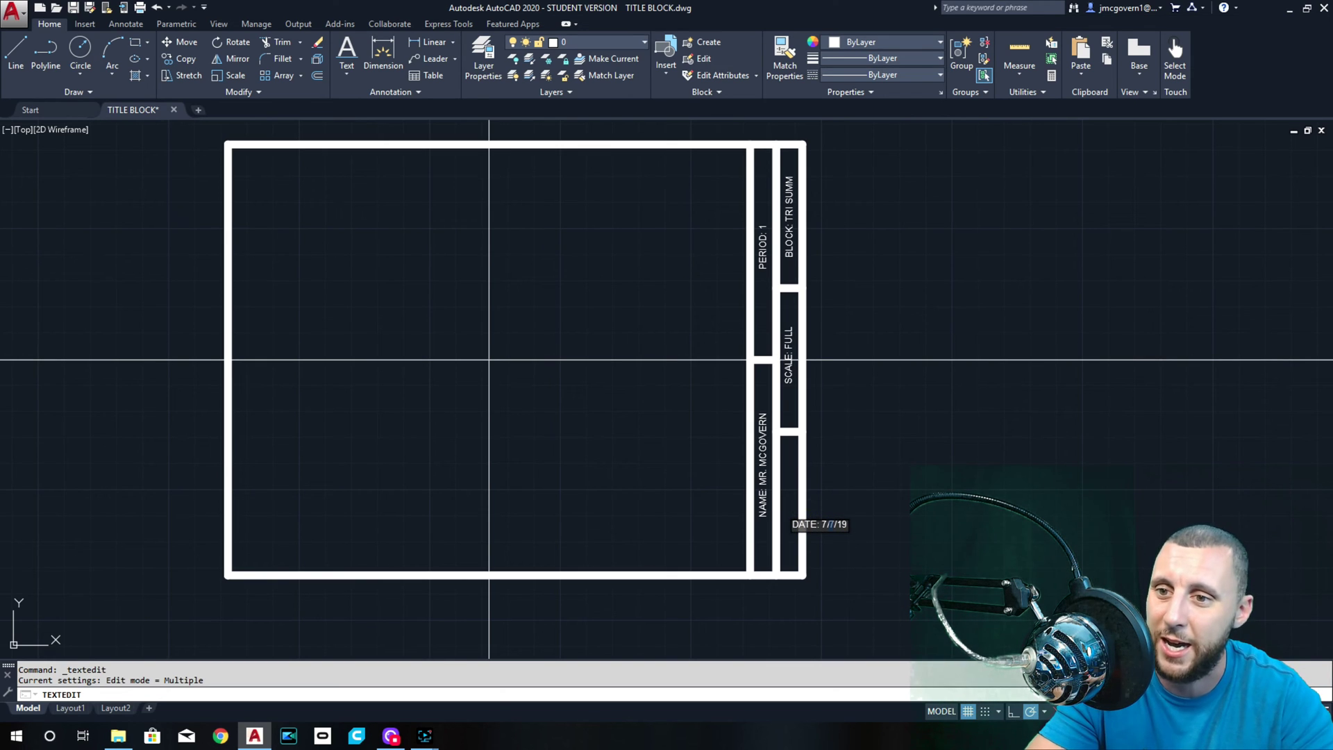
key(BackSpace)
text(14)
click(1116, 491)
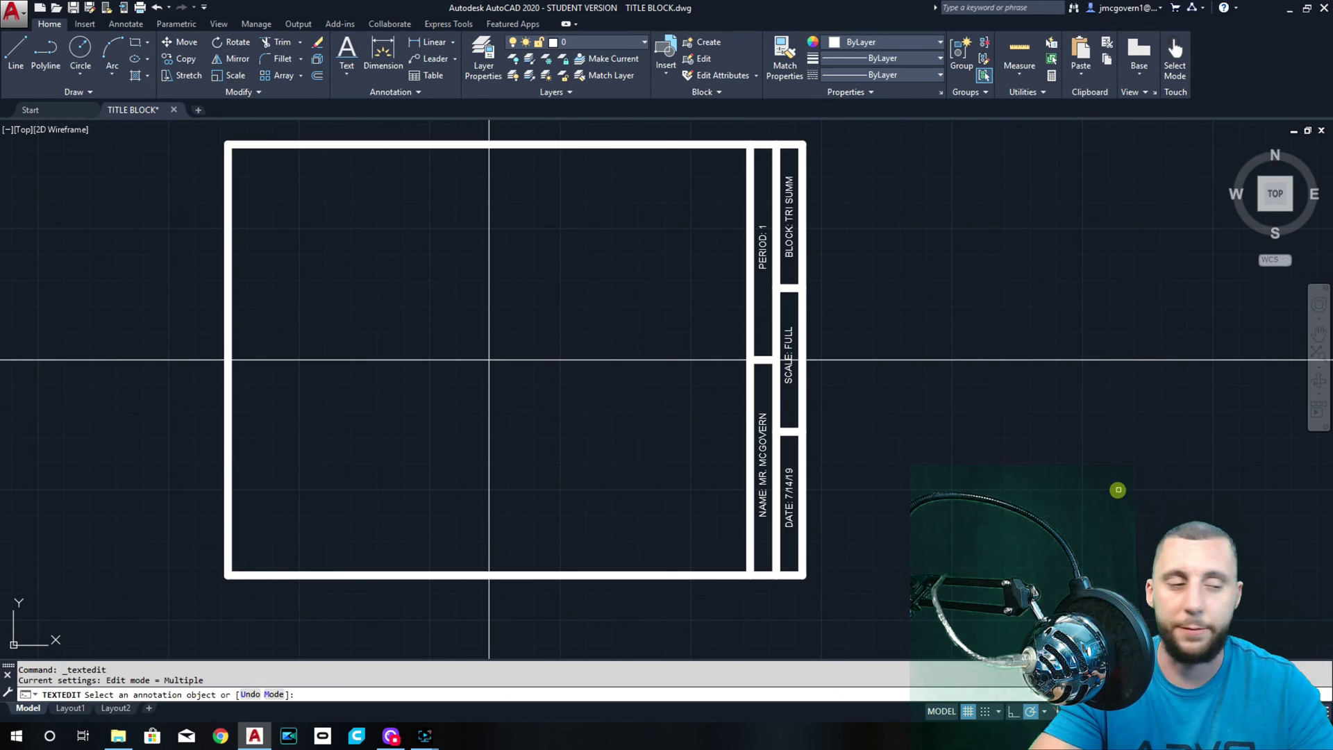
key(Escape)
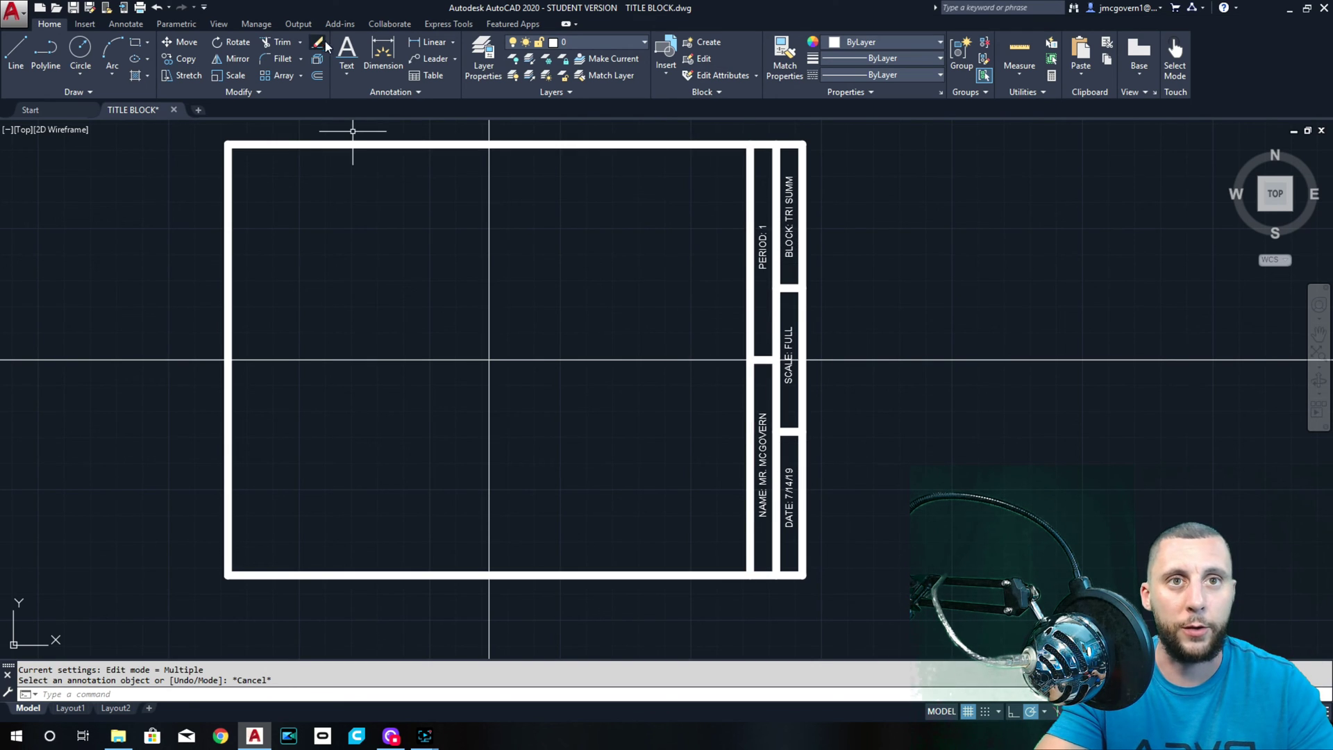
- Draw a 6-unit horizontal base line in empty space beside the title block
click(317, 75)
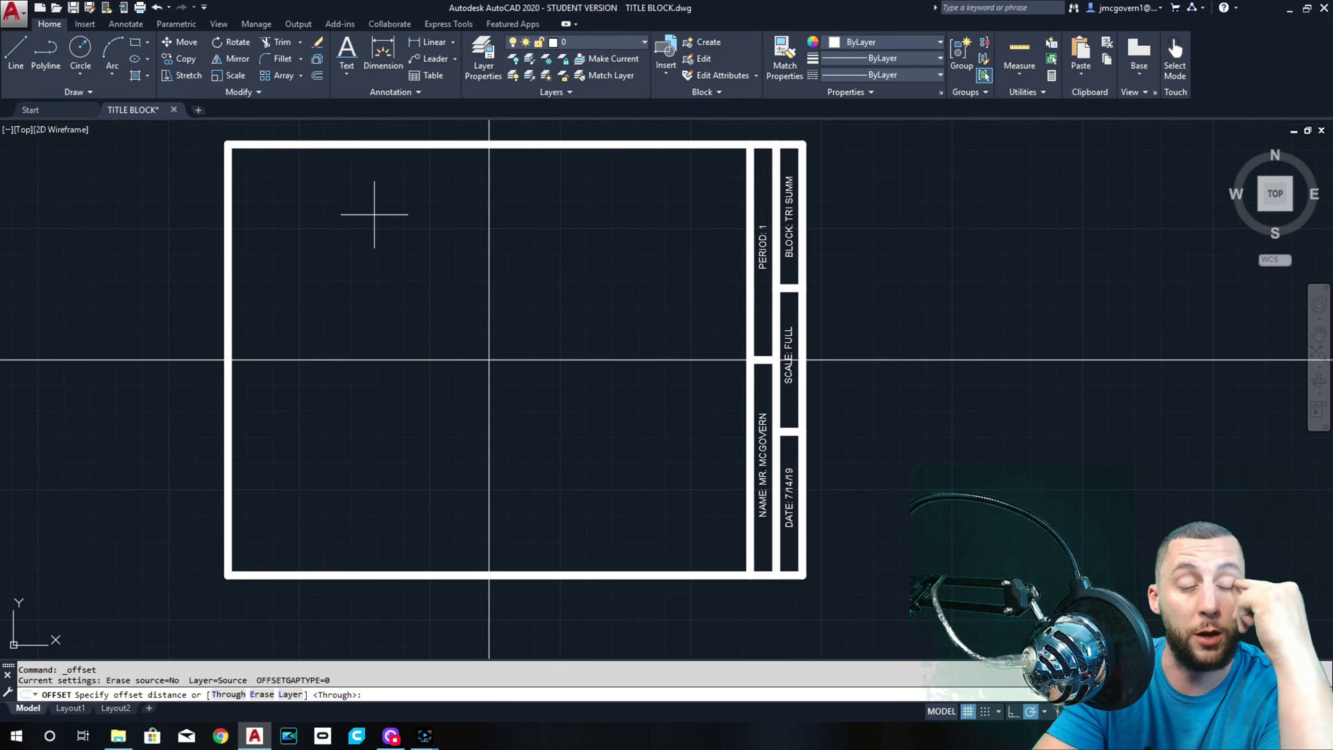
key(Escape)
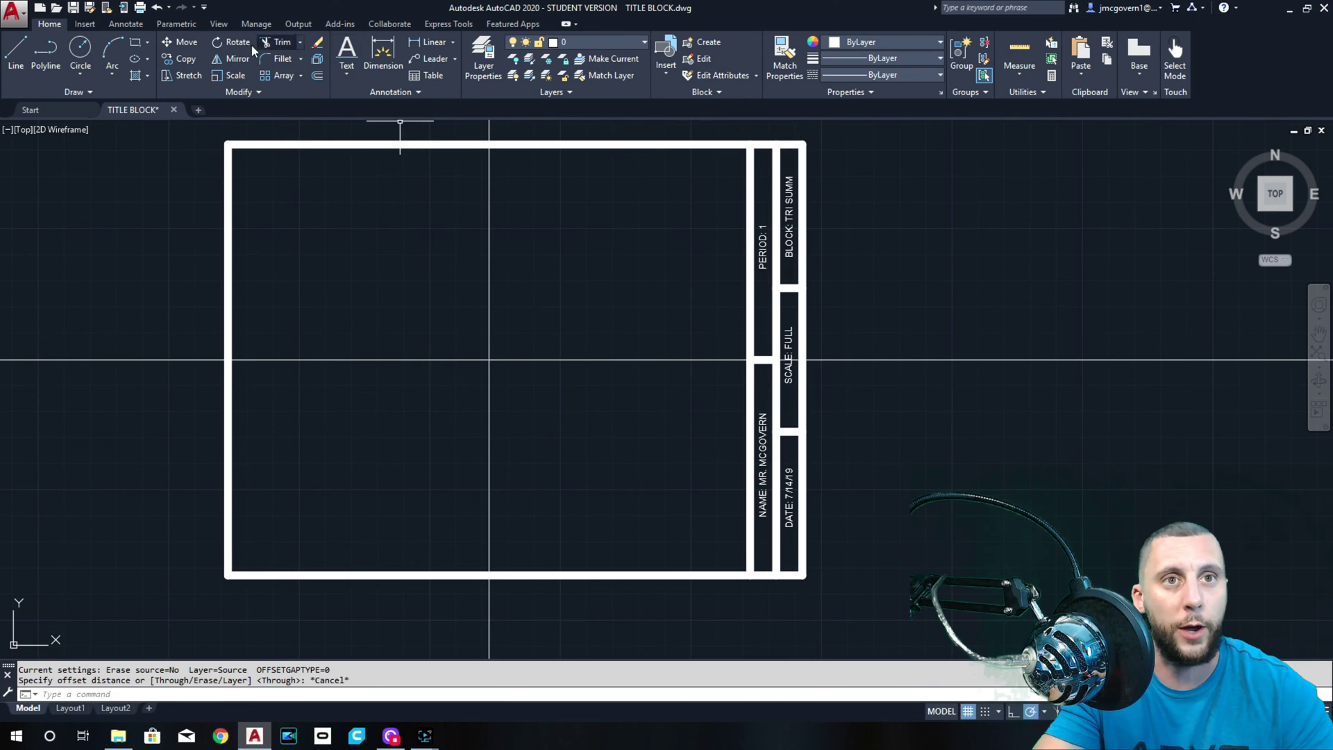
click(16, 48)
scroll(476, 255, down, 4)
middle_drag(714, 433, 540, 366)
click(546, 371)
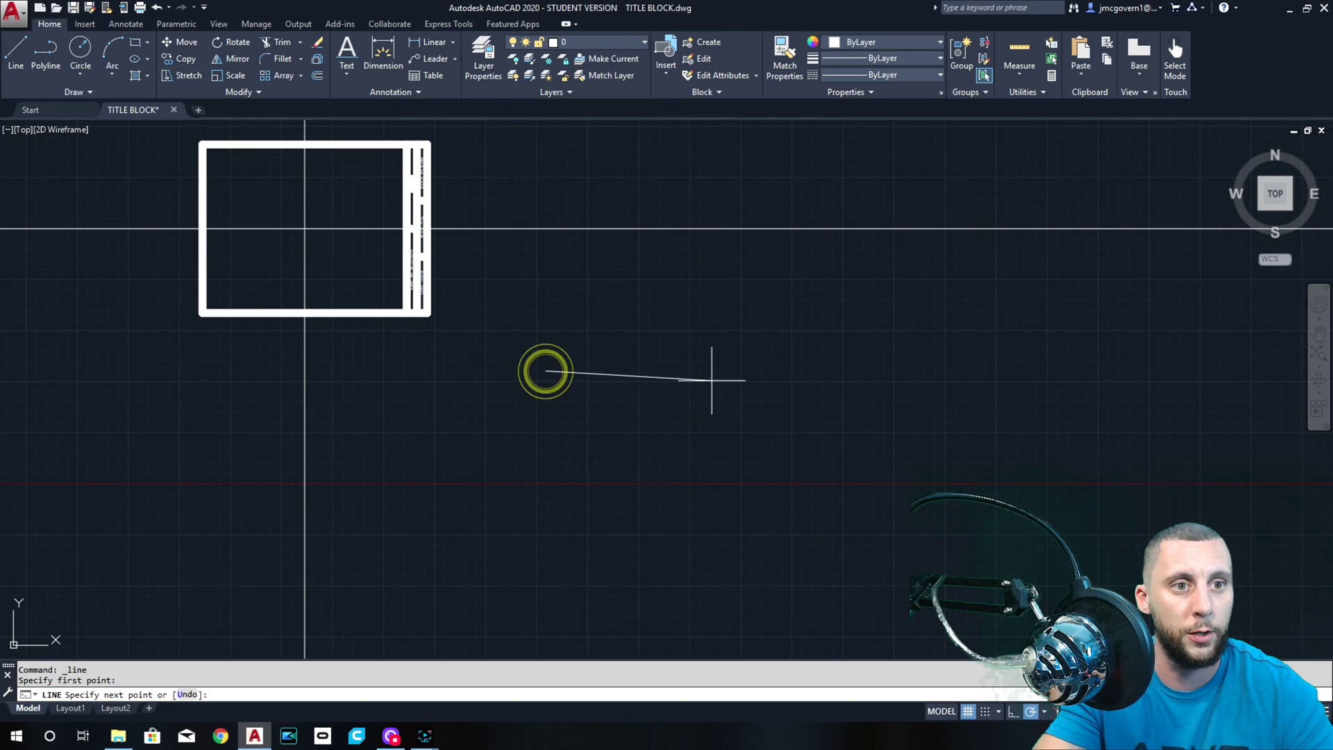
text(6)
key(Return)
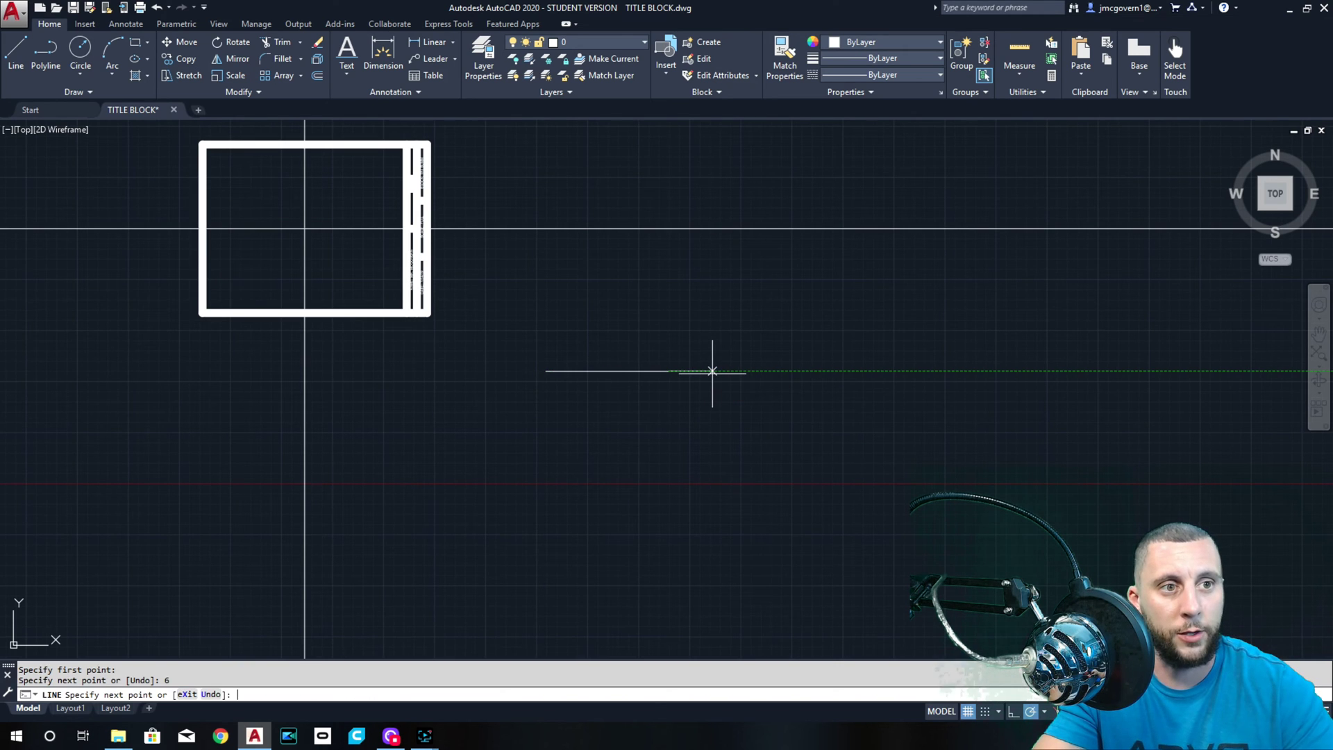
key(Escape)
- Draw a 3-unit vertical line rising from the base line's midpoint
scroll(647, 358, up, 3)
text(l)
key(Return)
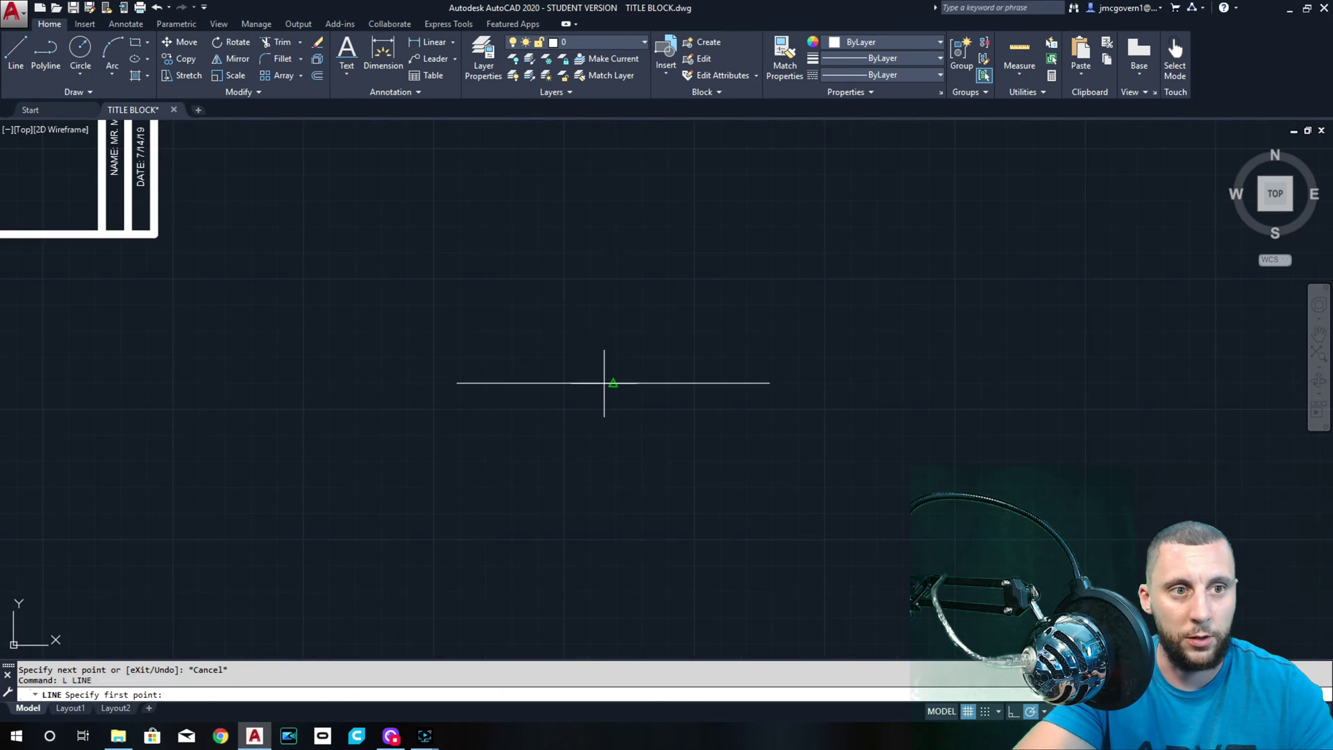
click(613, 383)
text(3)
key(Return)
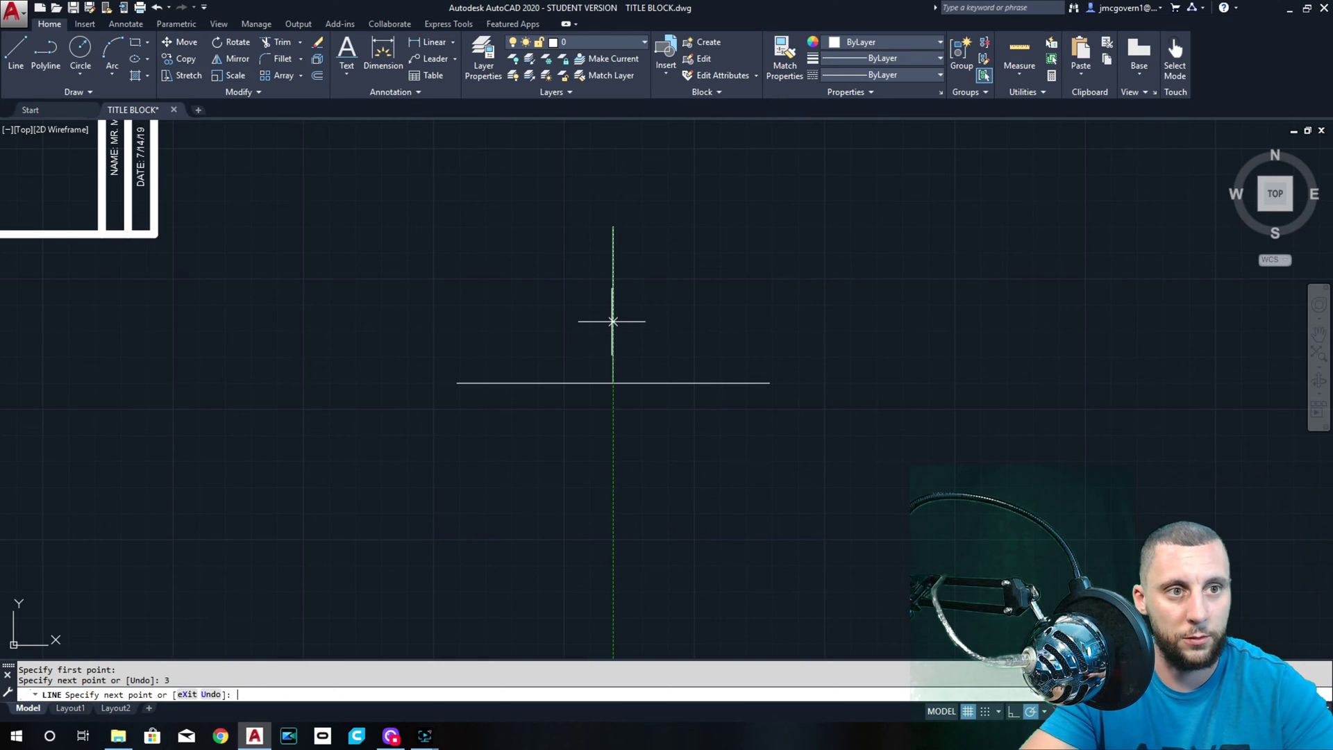
key(Escape)
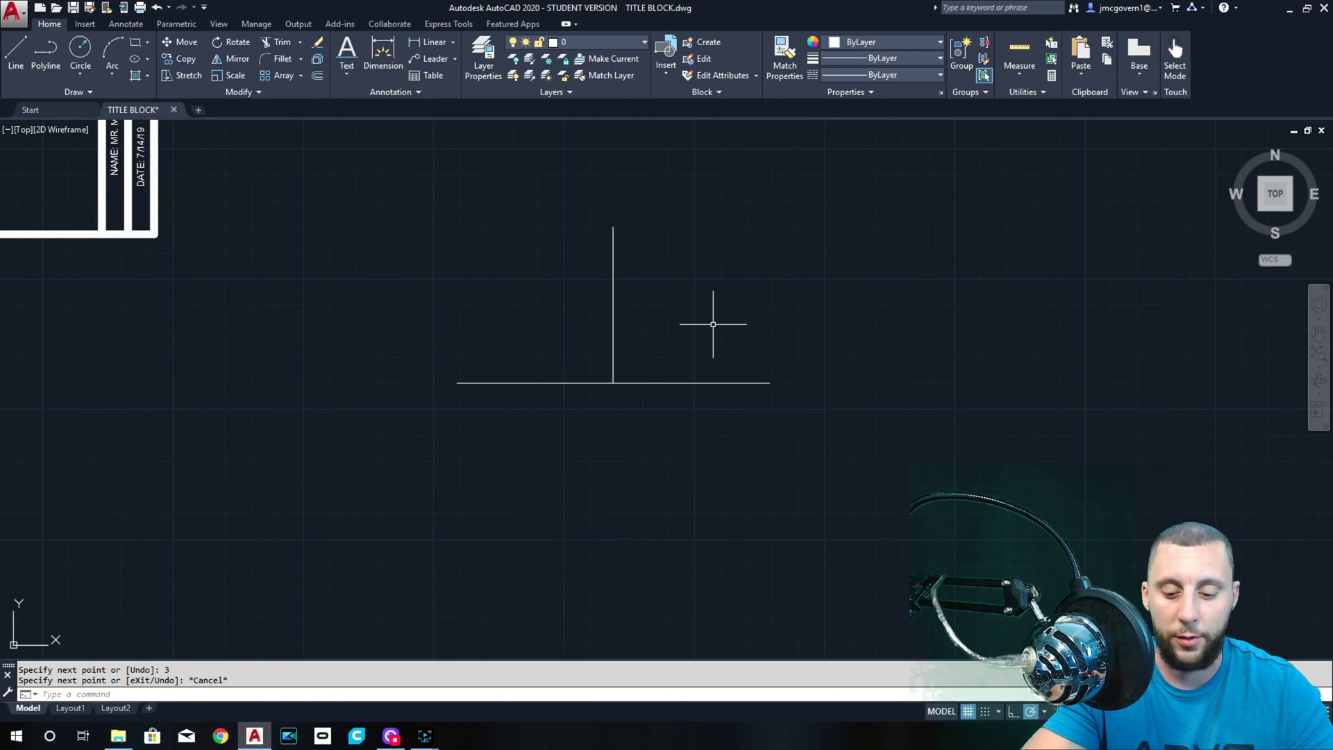
- Draw a 3-unit line at 15° (@3<15) from where the two lines meet
text(l)
key(Return)
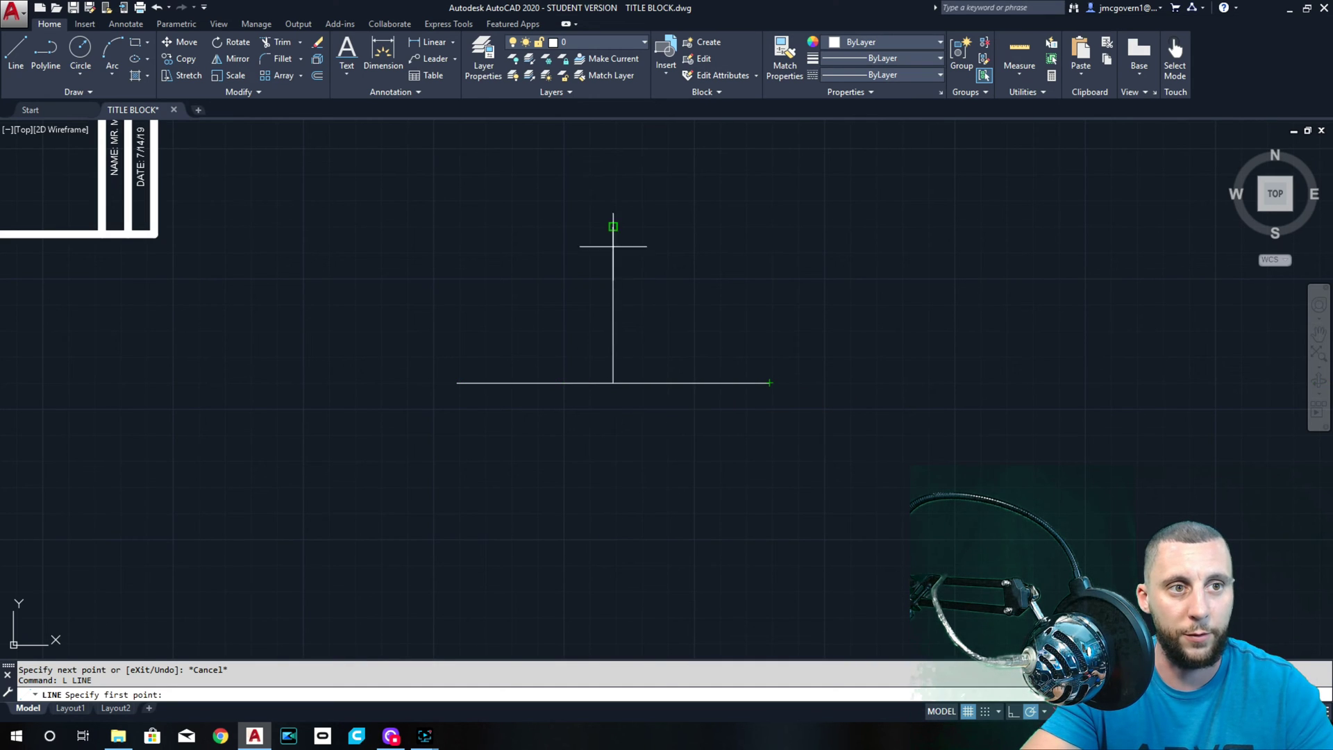
click(613, 383)
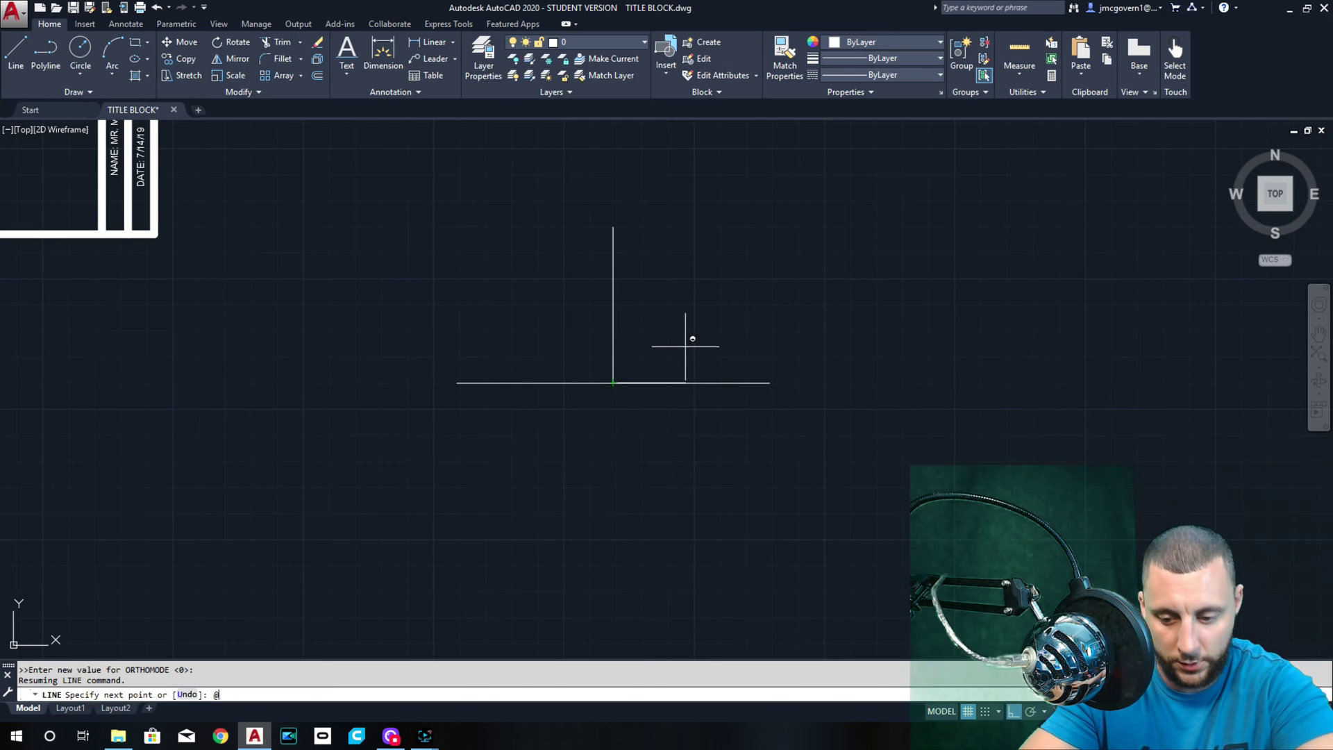
text(@3<15)
key(Return)
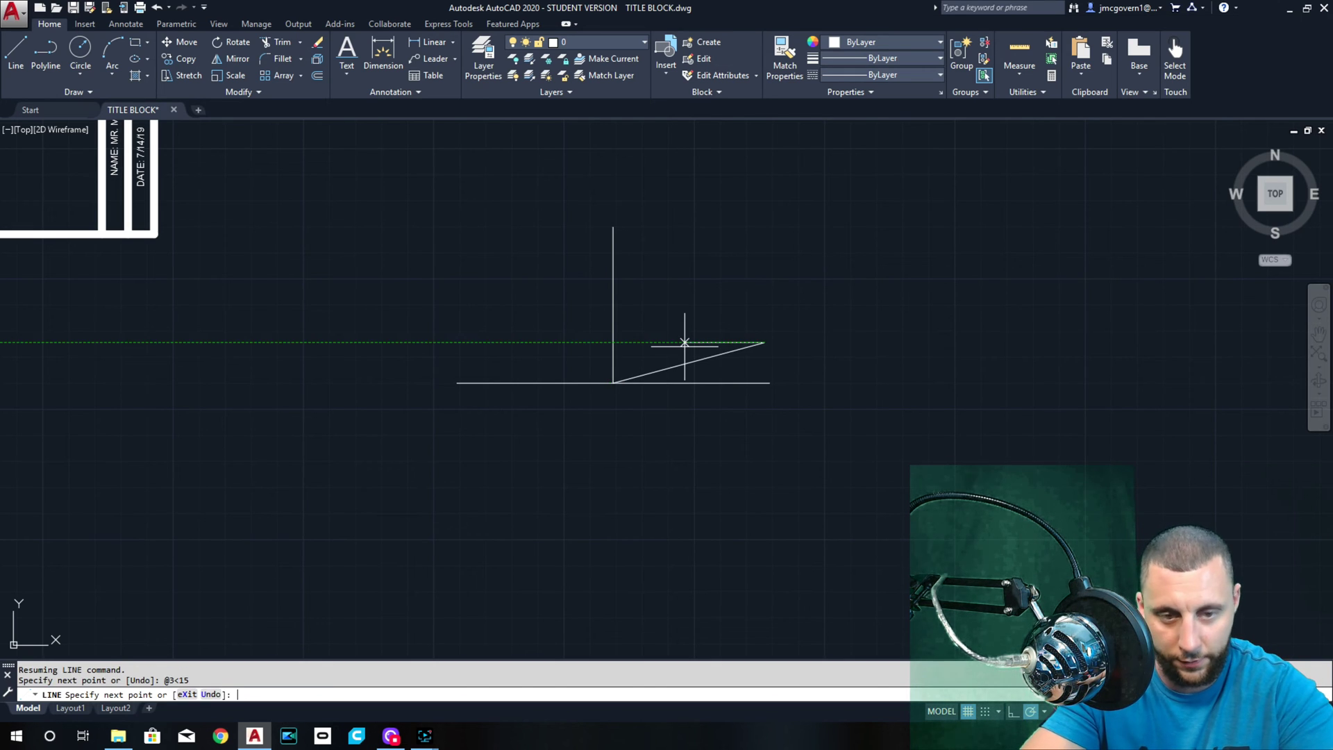
key(Escape)
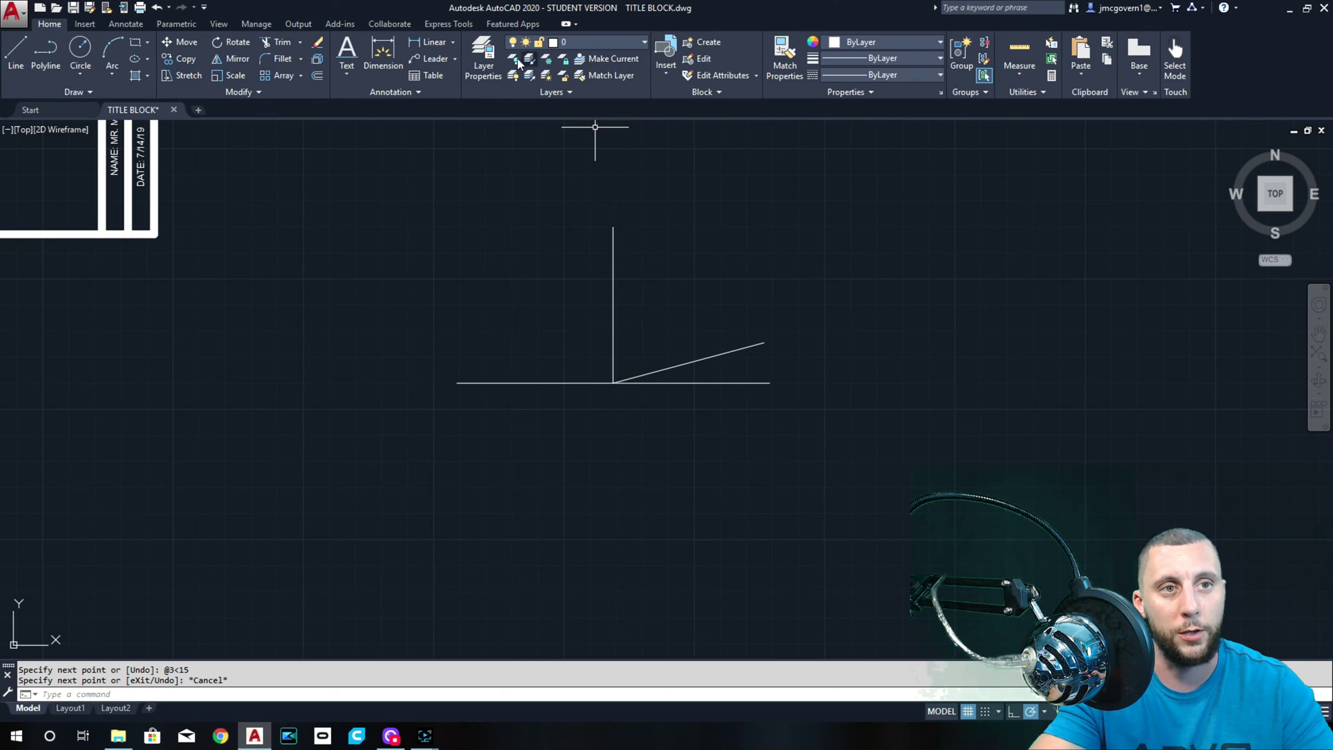
- Add a 3.0000 linear dimension on the vertical line and 6.0000 under the base line
click(431, 42)
click(614, 226)
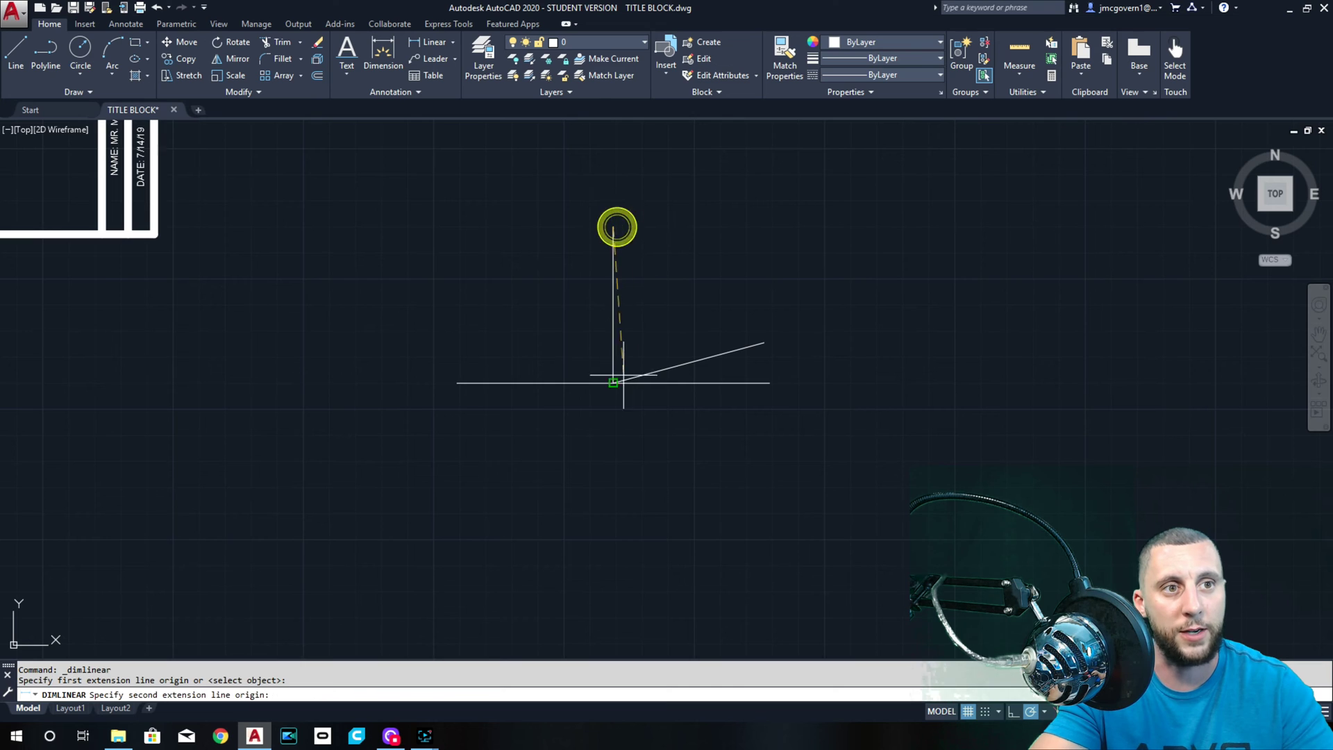
click(613, 382)
click(921, 384)
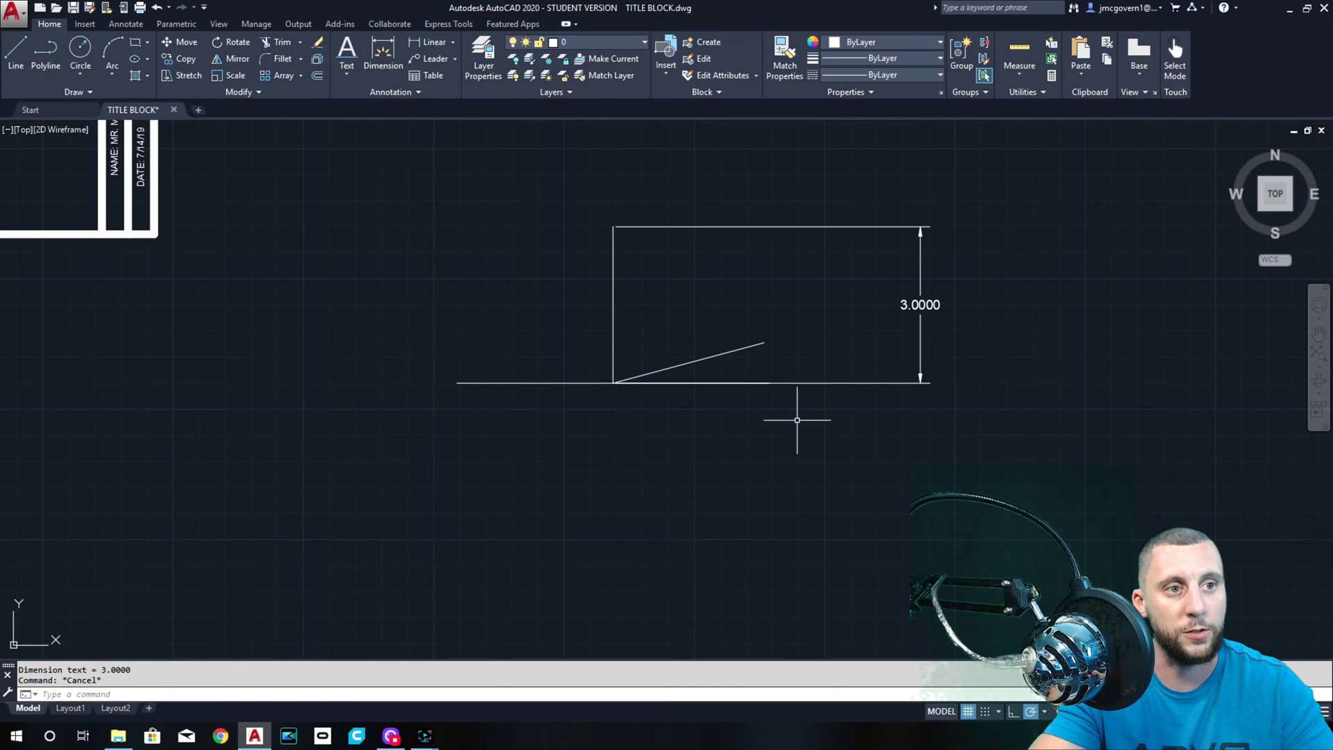
key(Return)
click(774, 383)
click(457, 382)
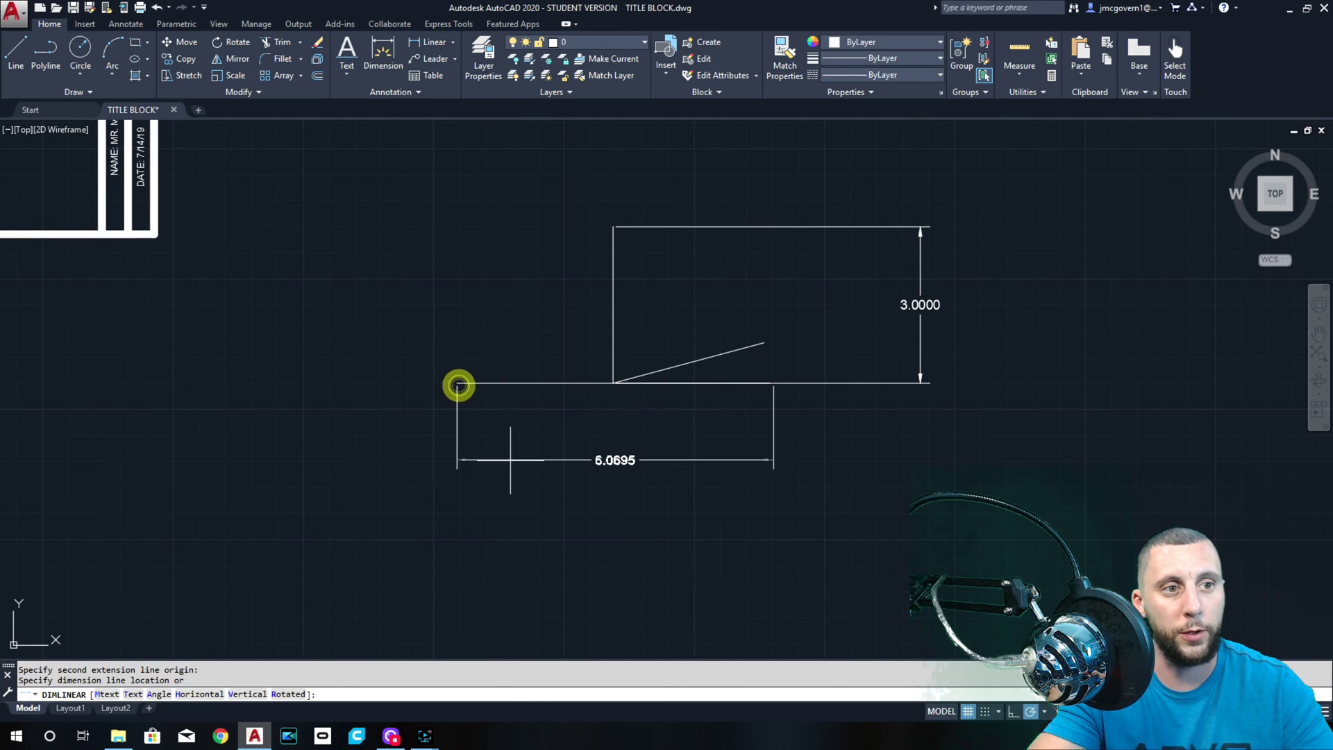
key(Escape)
key(Return)
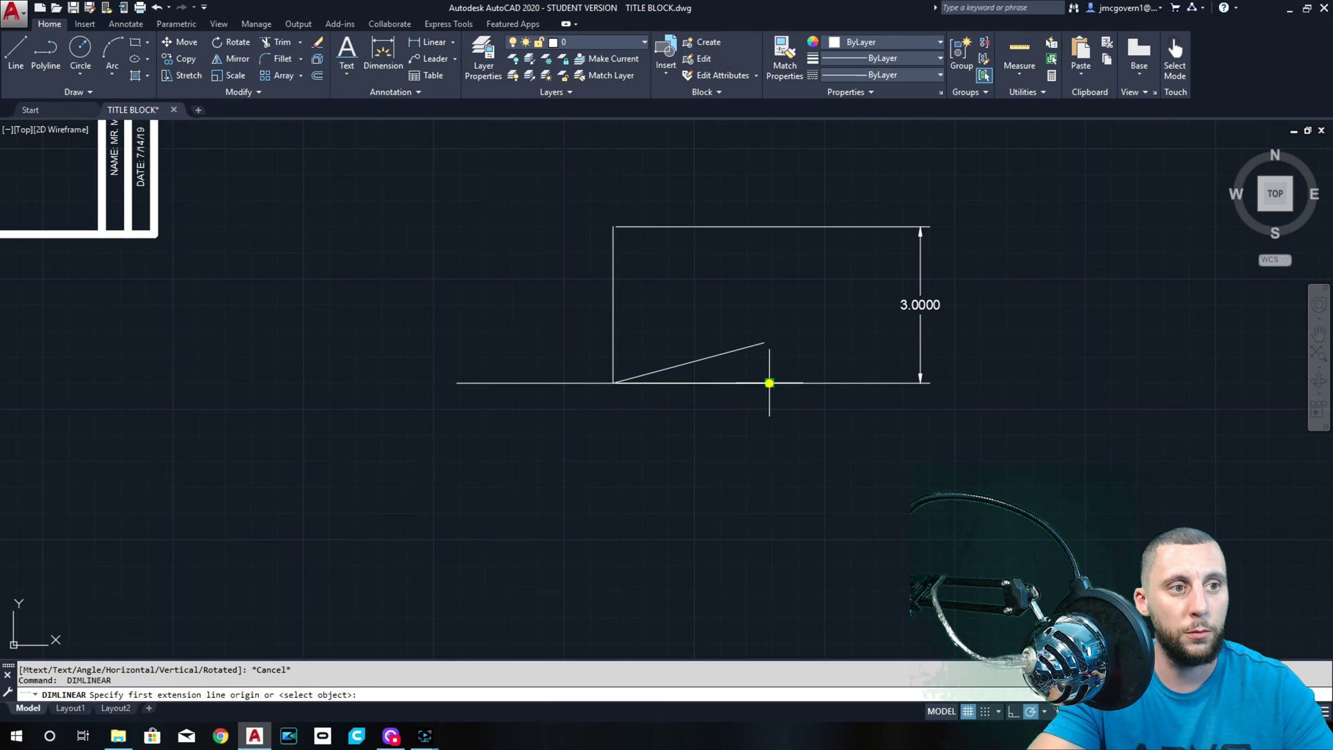
click(769, 382)
click(457, 383)
click(552, 460)
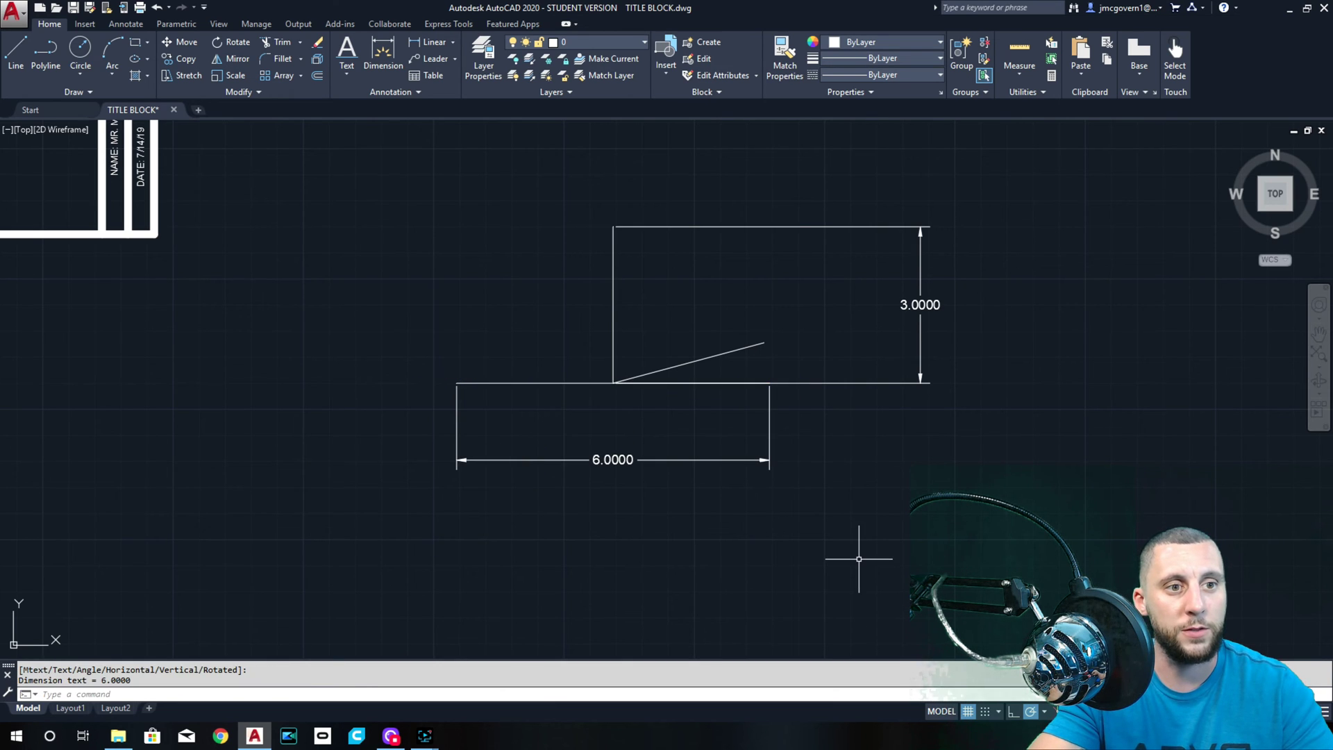
- Start an Offset with distance 3, then cancel it
scroll(858, 527, down, 4)
scroll(630, 314, up, 6)
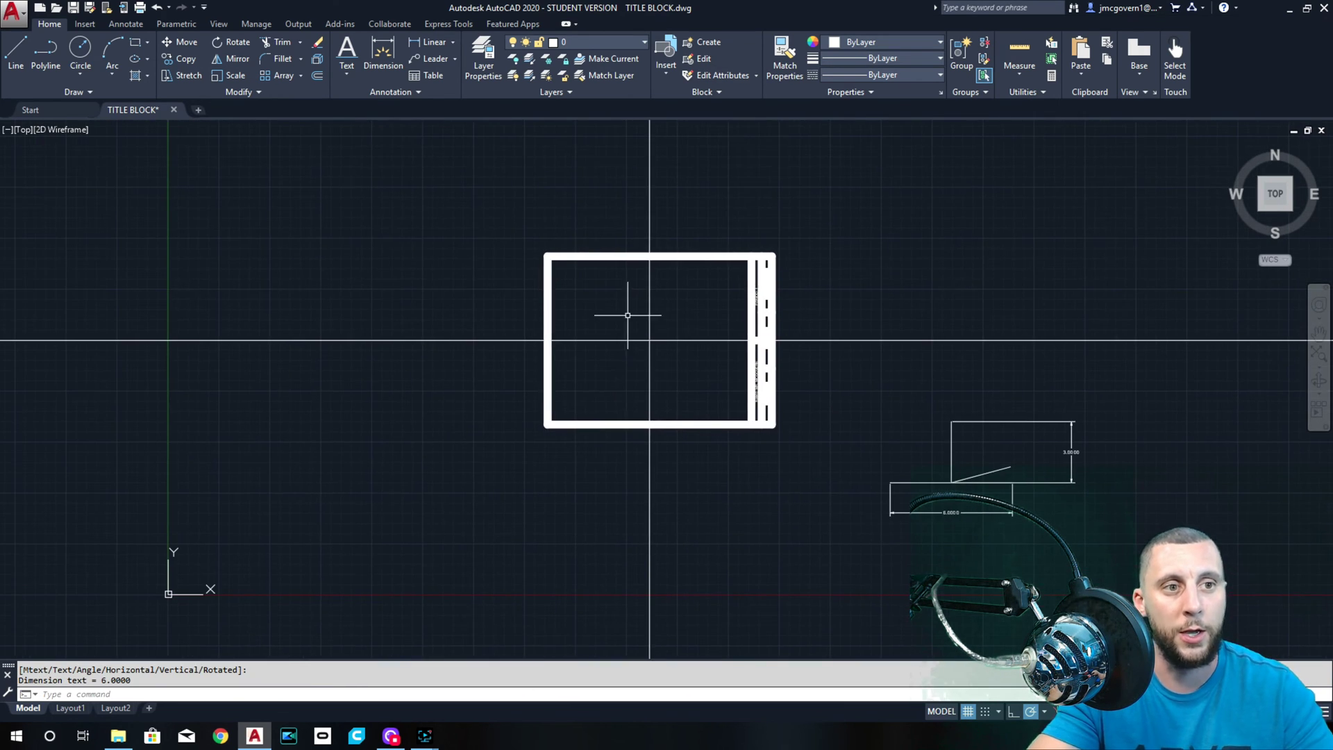
click(318, 73)
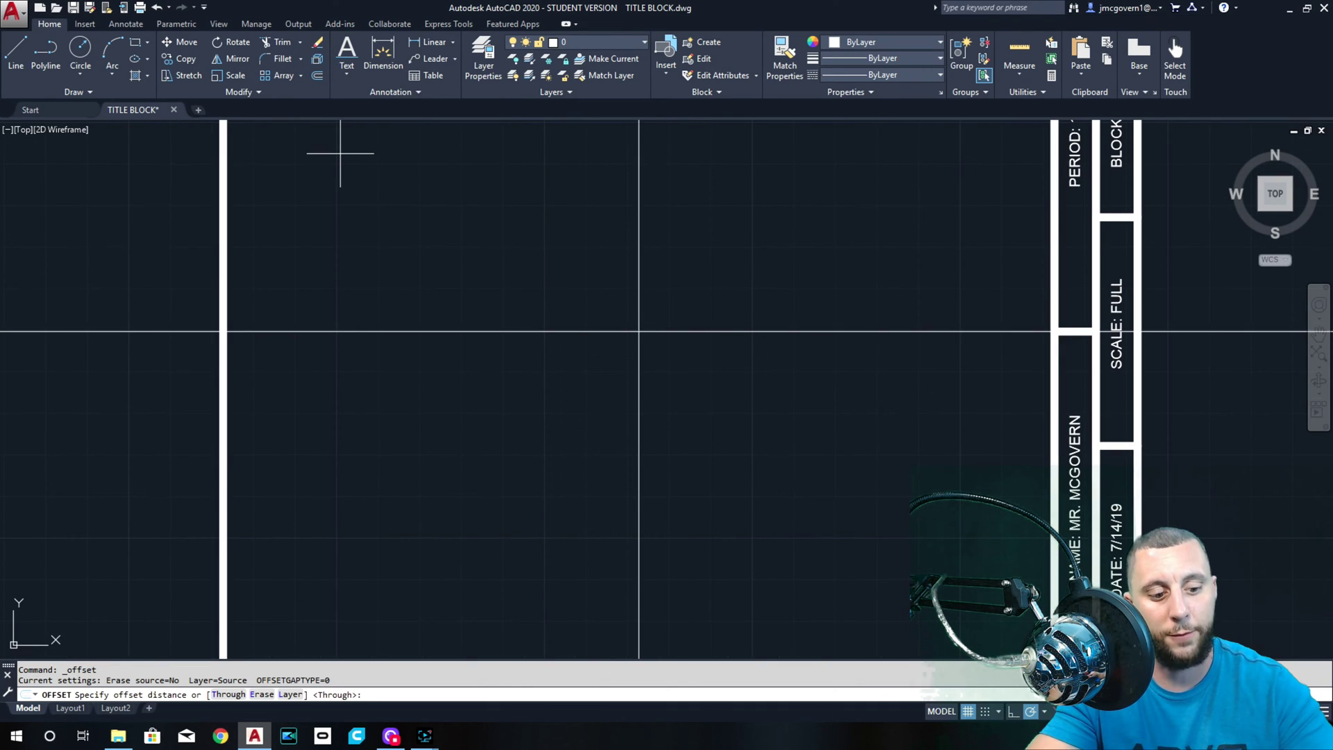
text(3)
key(Return)
scroll(668, 372, down, 5)
middle_drag(667, 372, 390, 341)
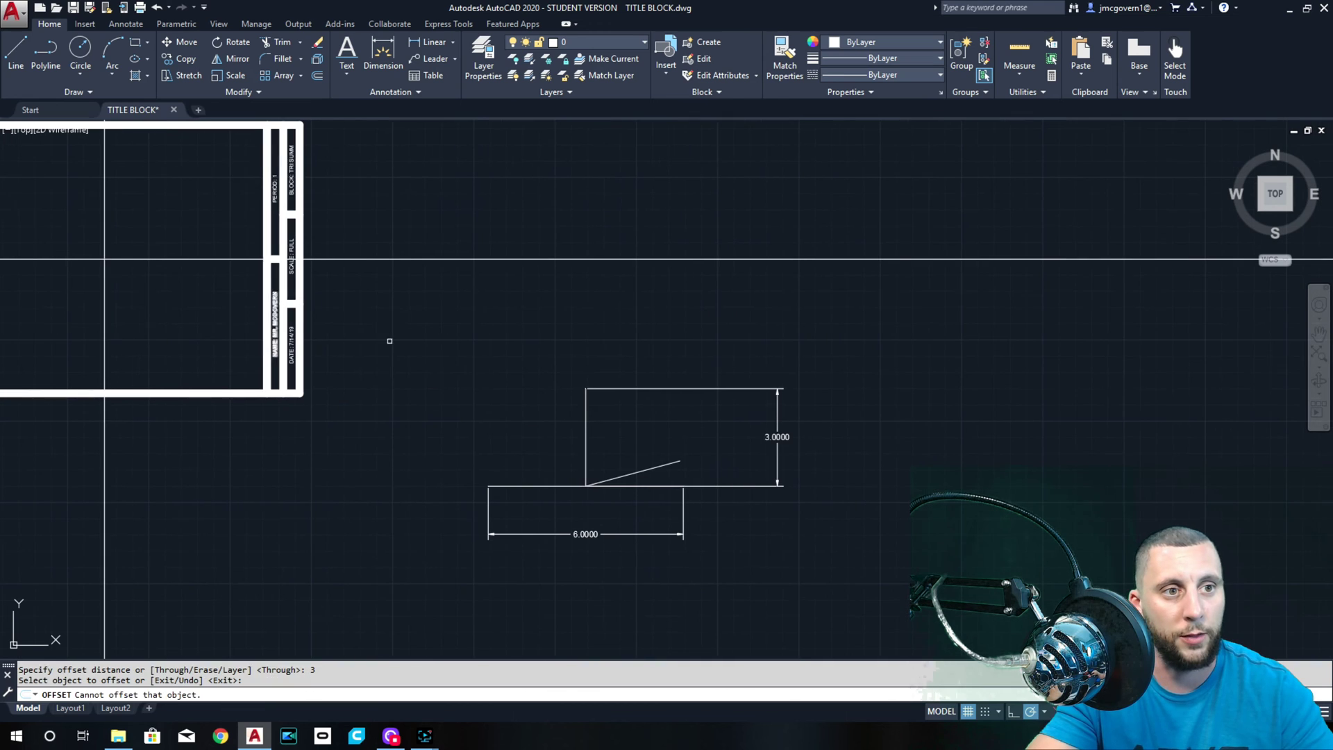
key(Escape)
- Erase the 6.0000 and 3.0000 dimensions from the sketch
click(645, 514)
click(586, 556)
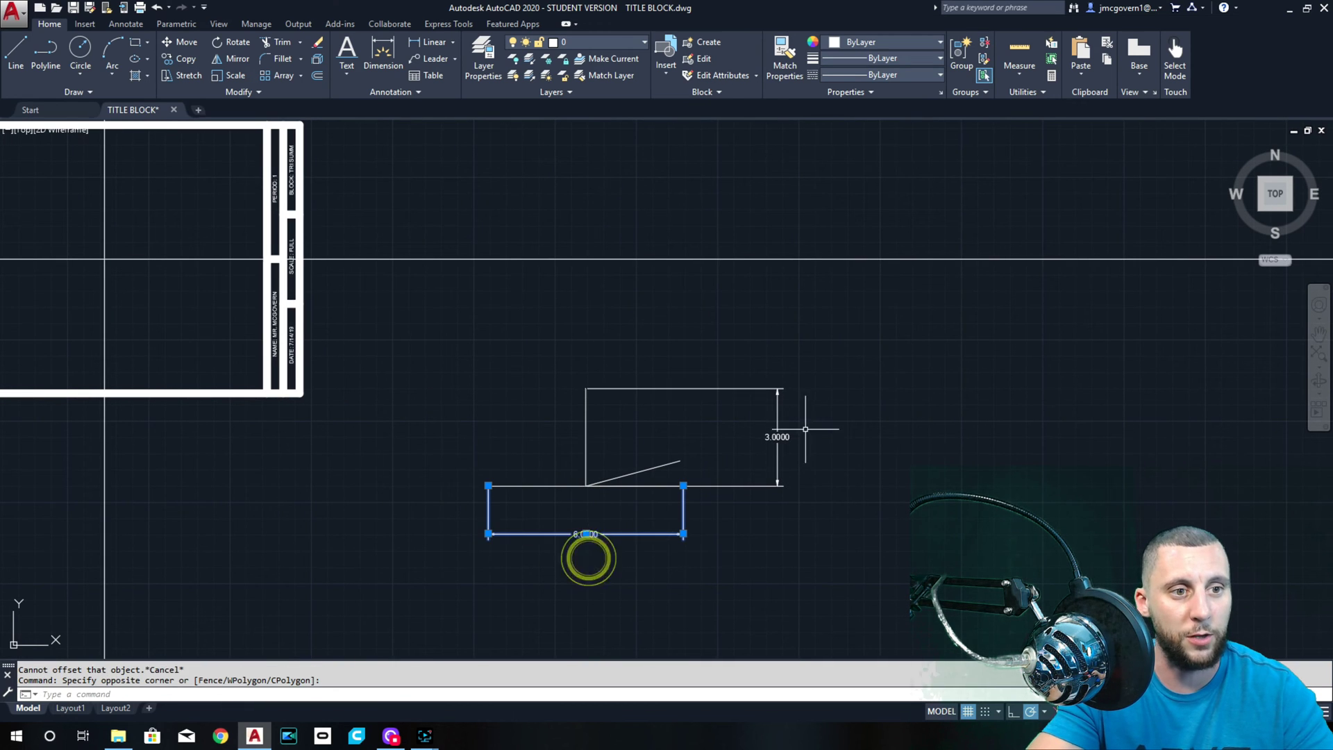
click(803, 424)
click(767, 445)
key(Delete)
scroll(539, 499, up, 4)
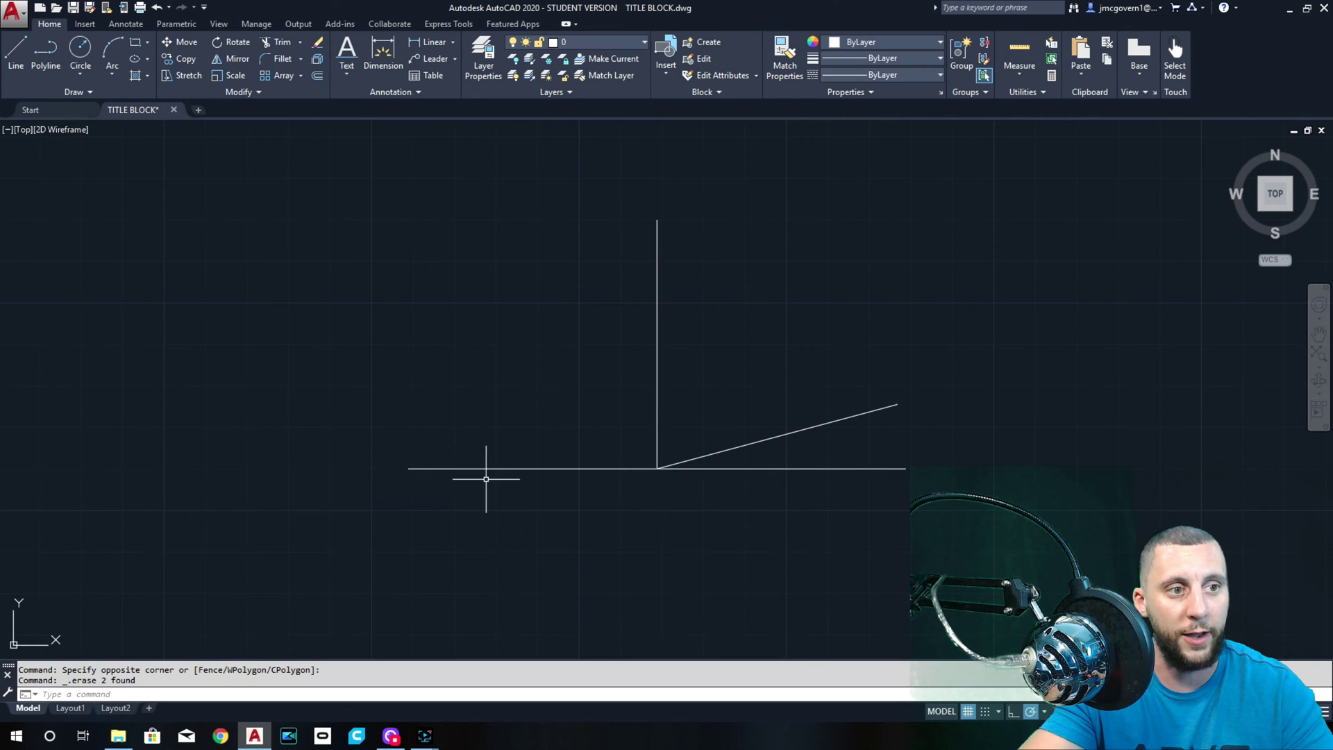
- Offset the title block's vertical centre line 3 units to the left and right
scroll(973, 462, down, 4)
middle_drag(660, 410, 1091, 543)
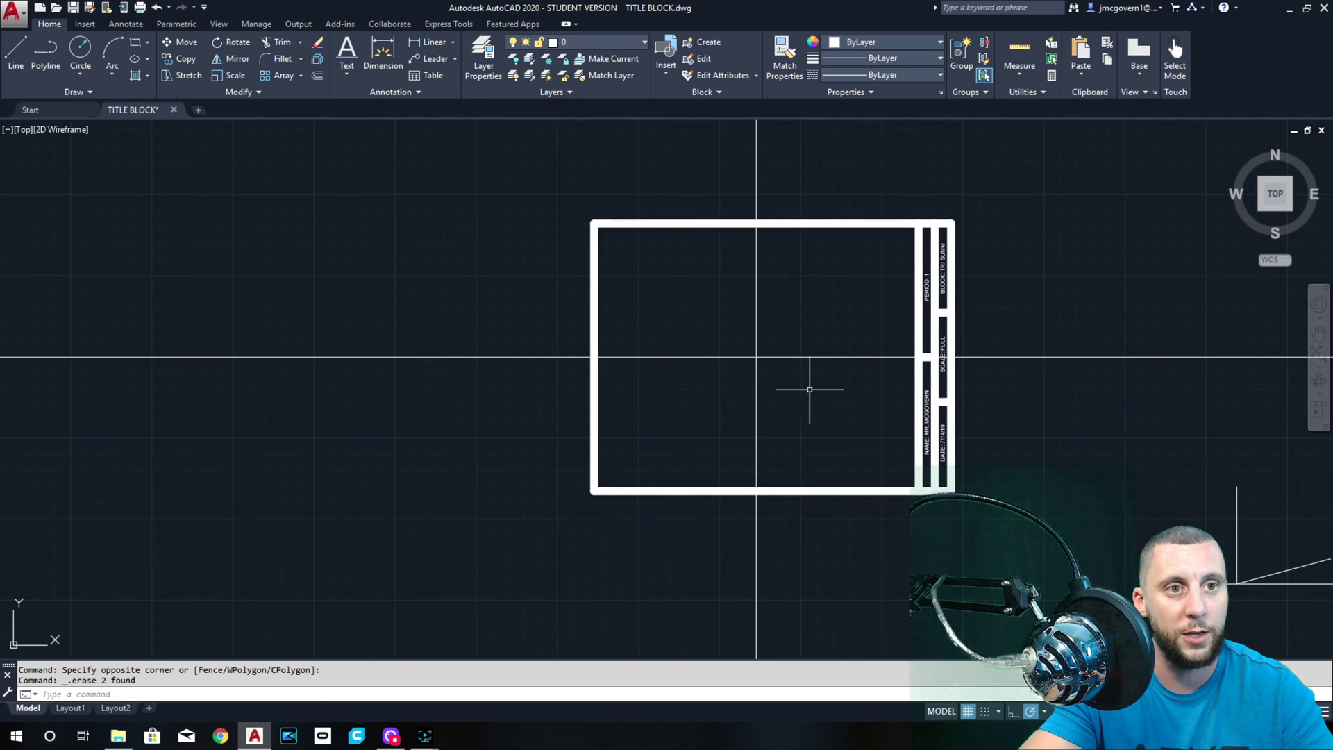
scroll(810, 387, up, 4)
click(318, 75)
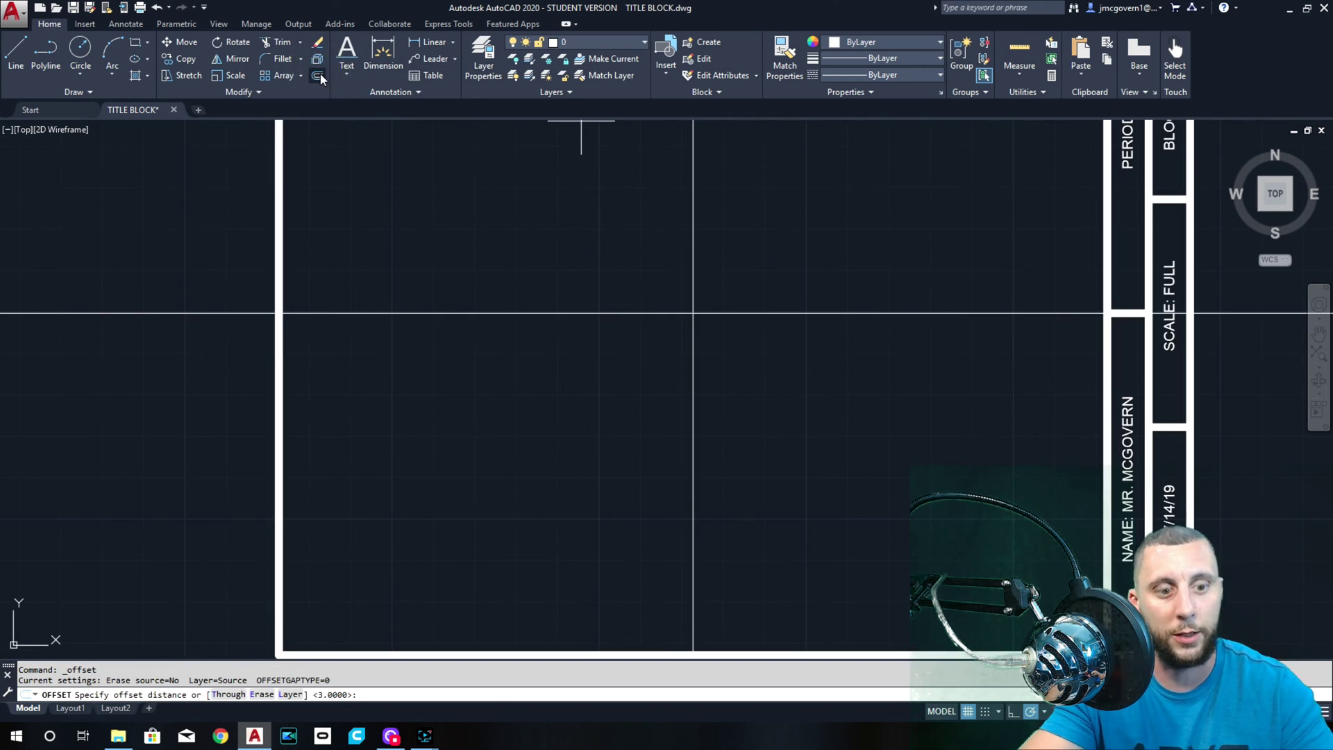
text(3)
key(Return)
click(693, 295)
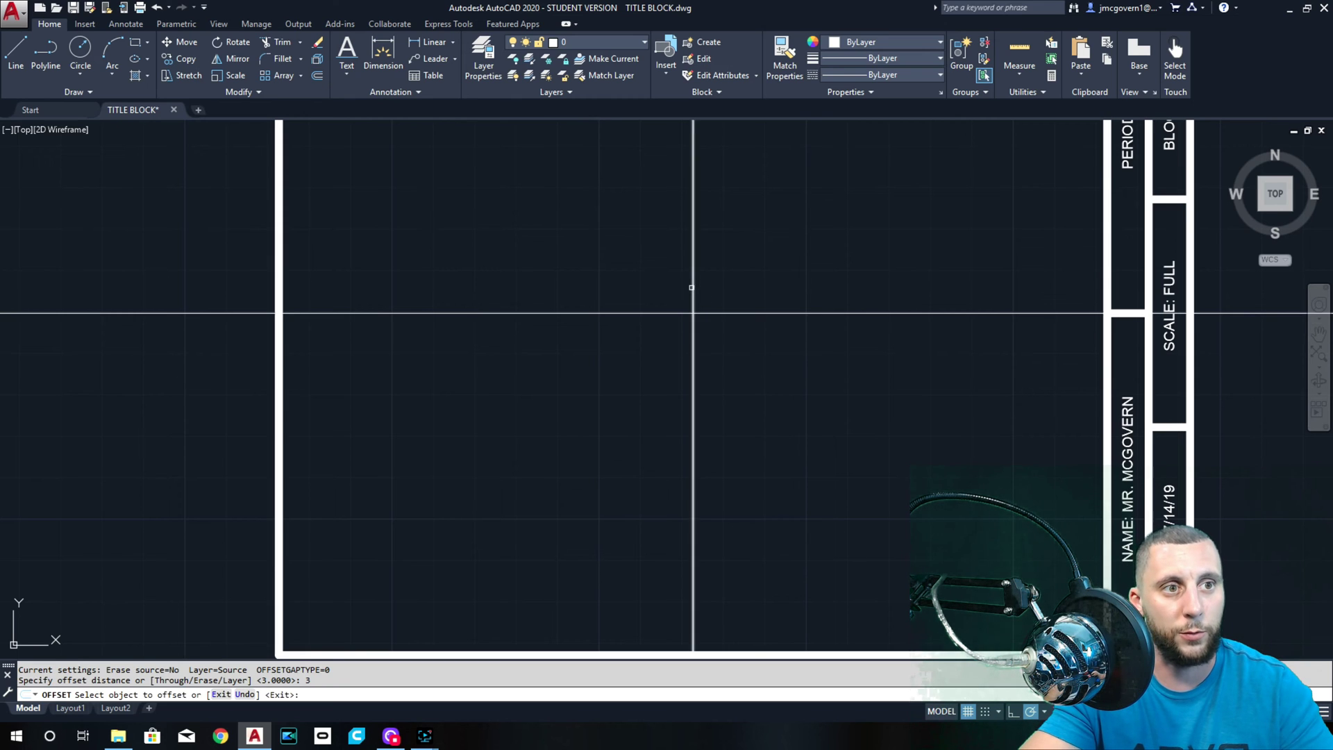
click(623, 289)
click(693, 287)
click(799, 281)
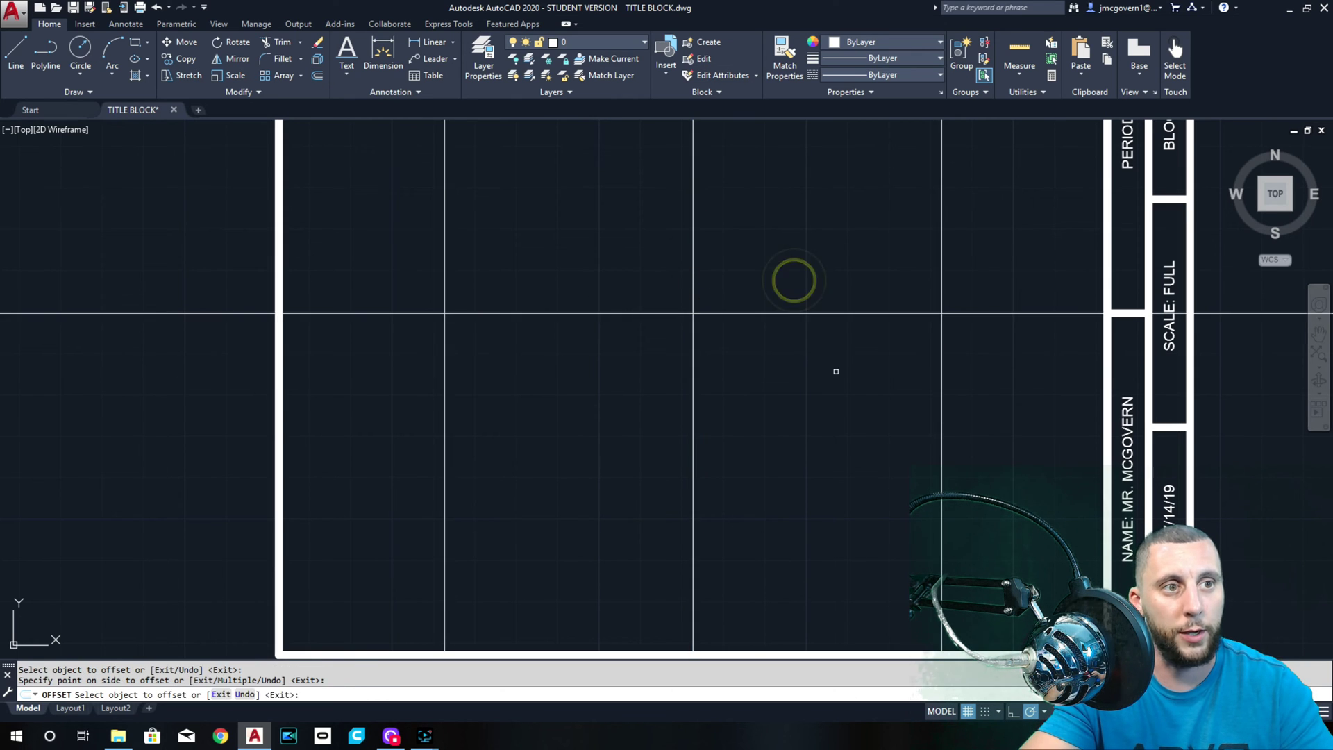
key(Escape)
- Pan the view to show the whole title block and the L-shaped sketch lines
scroll(824, 372, down, 2)
middle_drag(825, 372, 715, 381)
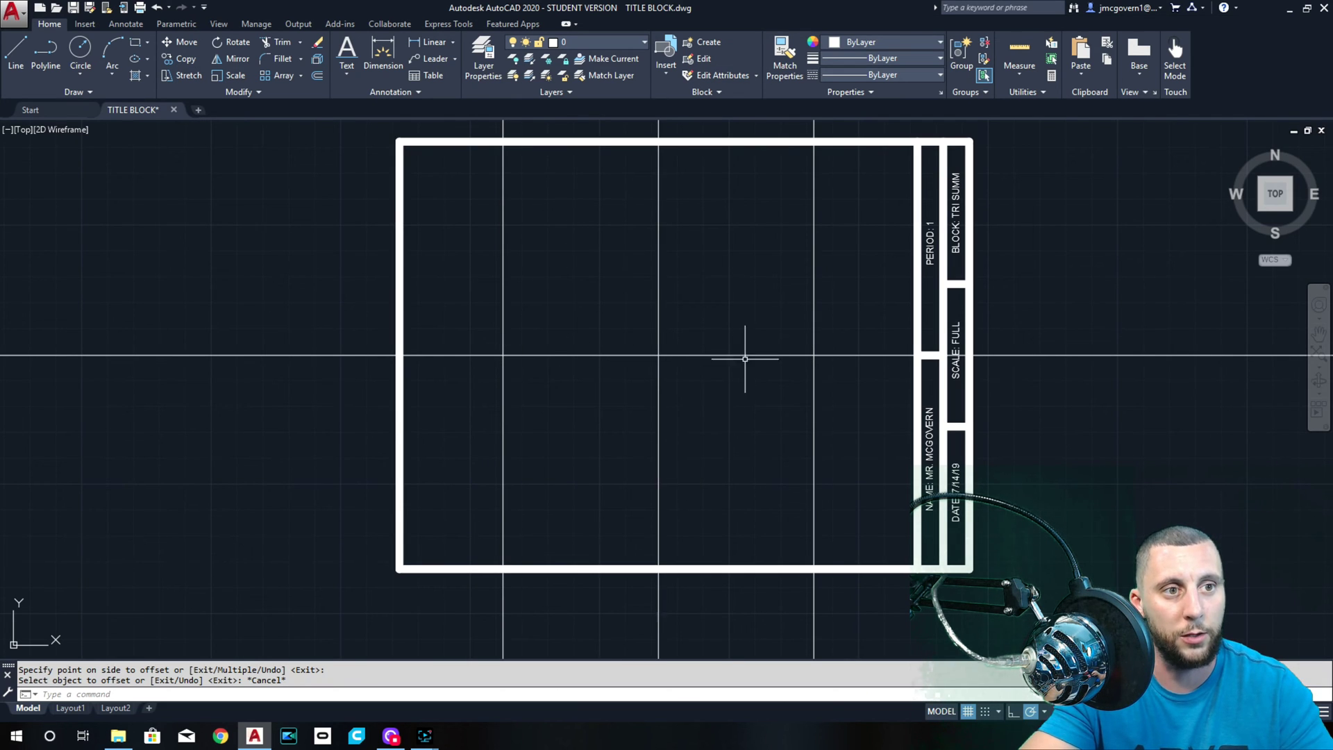
scroll(745, 360, down, 5)
middle_drag(800, 402, 698, 403)
scroll(720, 362, up, 5)
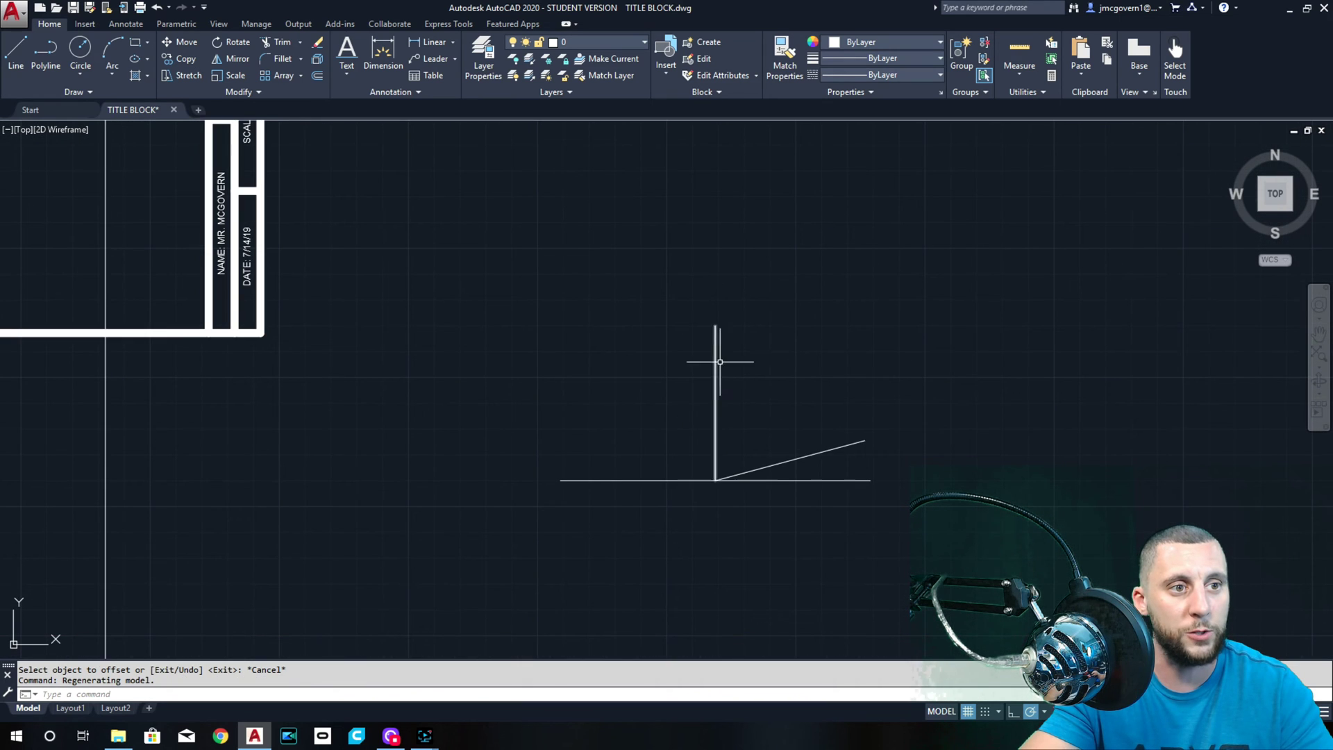
scroll(698, 467, down, 4)
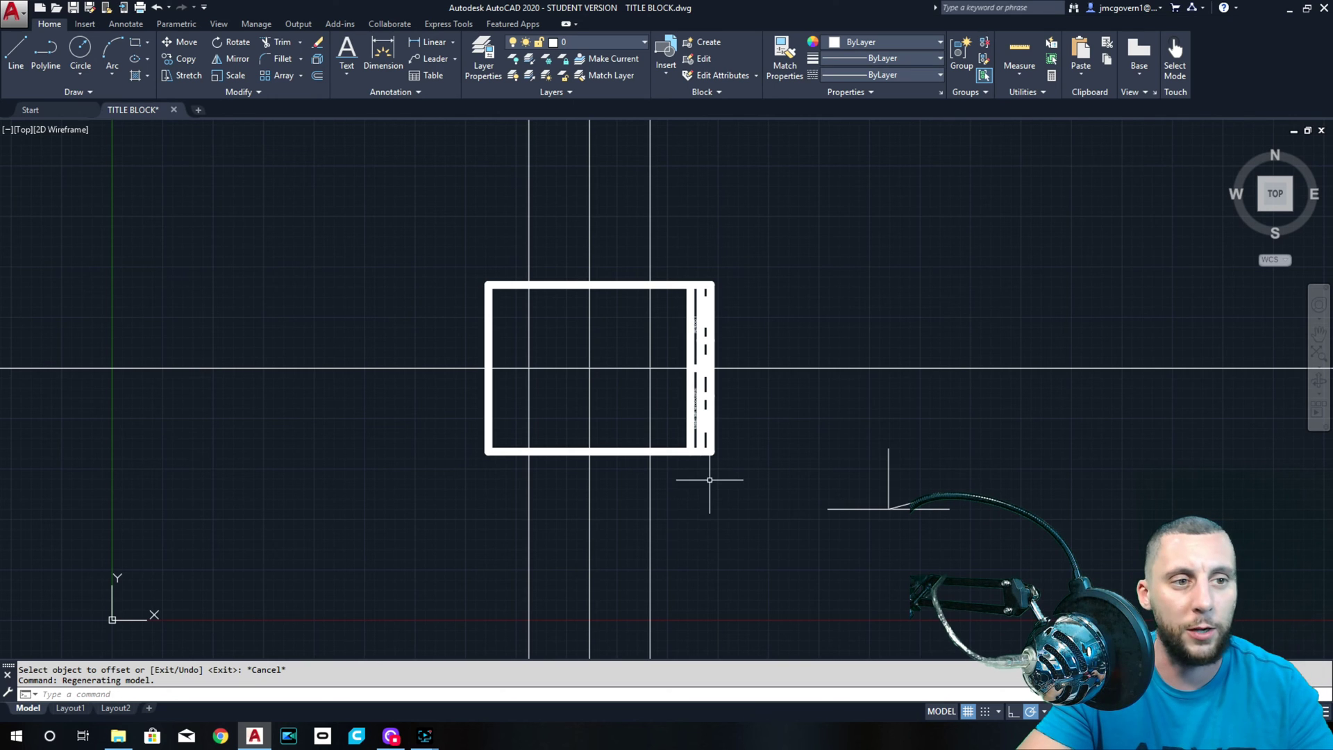
click(317, 75)
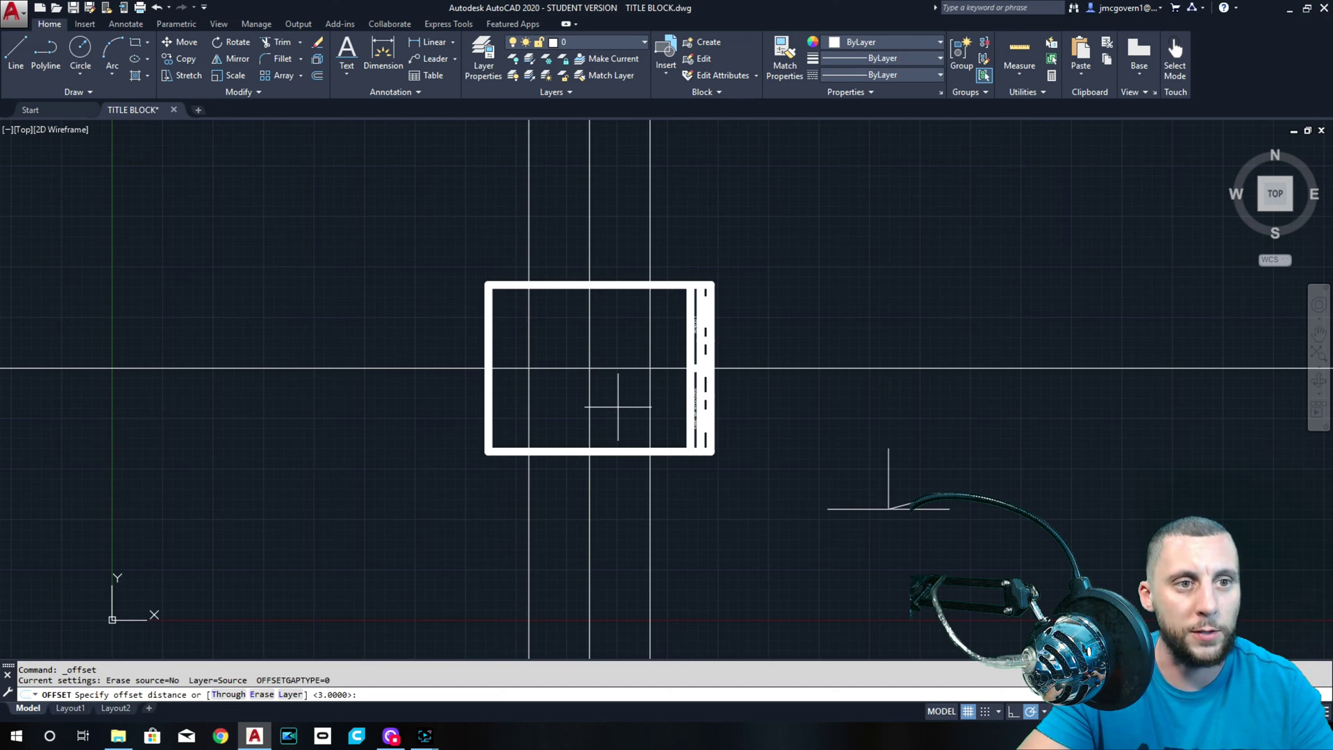
- Offset the horizontal centre line 1.5 units above and below
text(1.5)
key(Return)
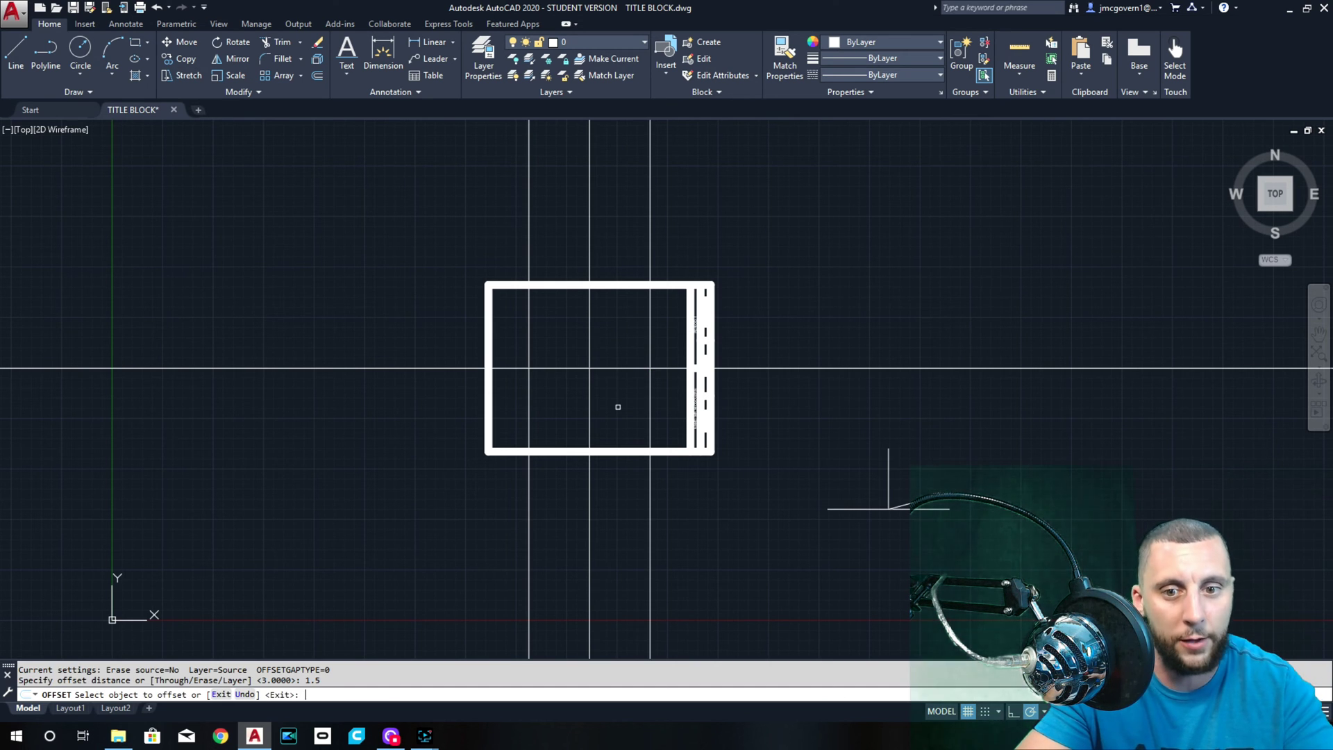
click(620, 368)
click(614, 345)
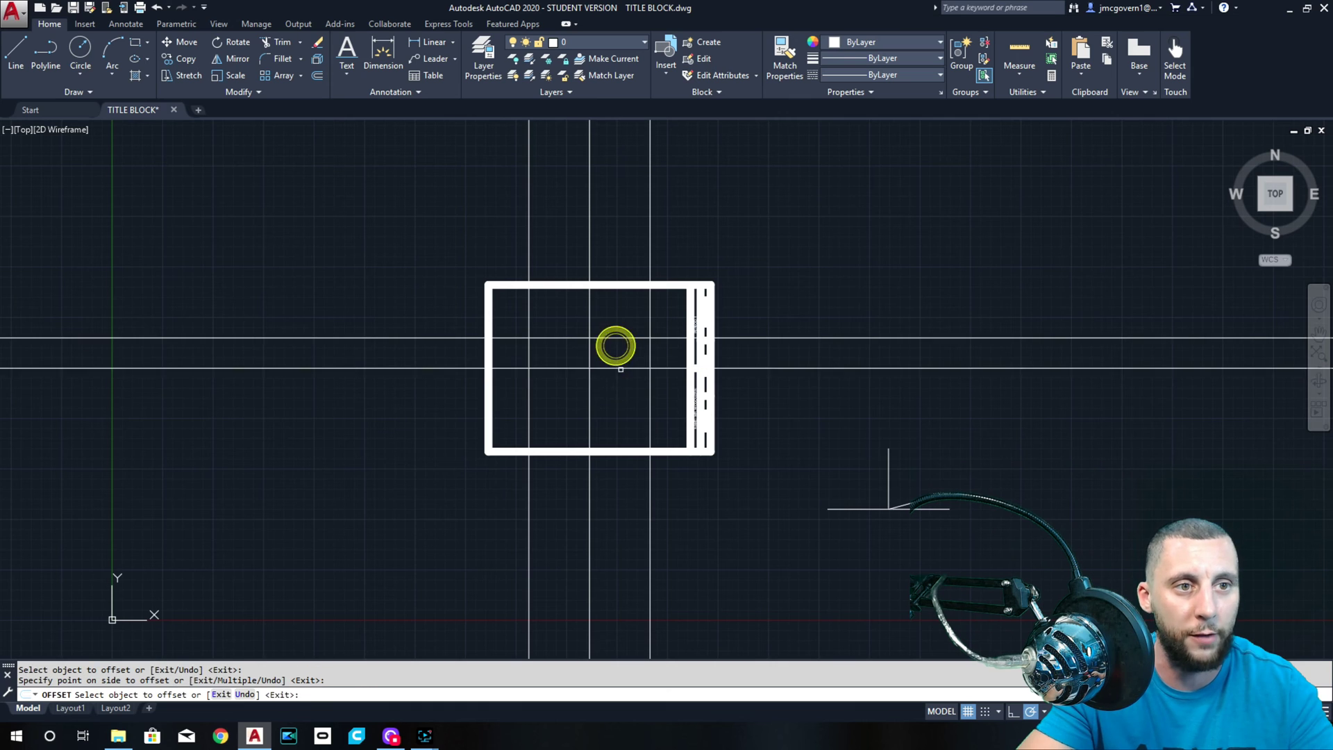
click(620, 370)
click(619, 405)
key(Escape)
- Delete the upper offset copy and the original horizontal centre line
scroll(603, 381, up, 4)
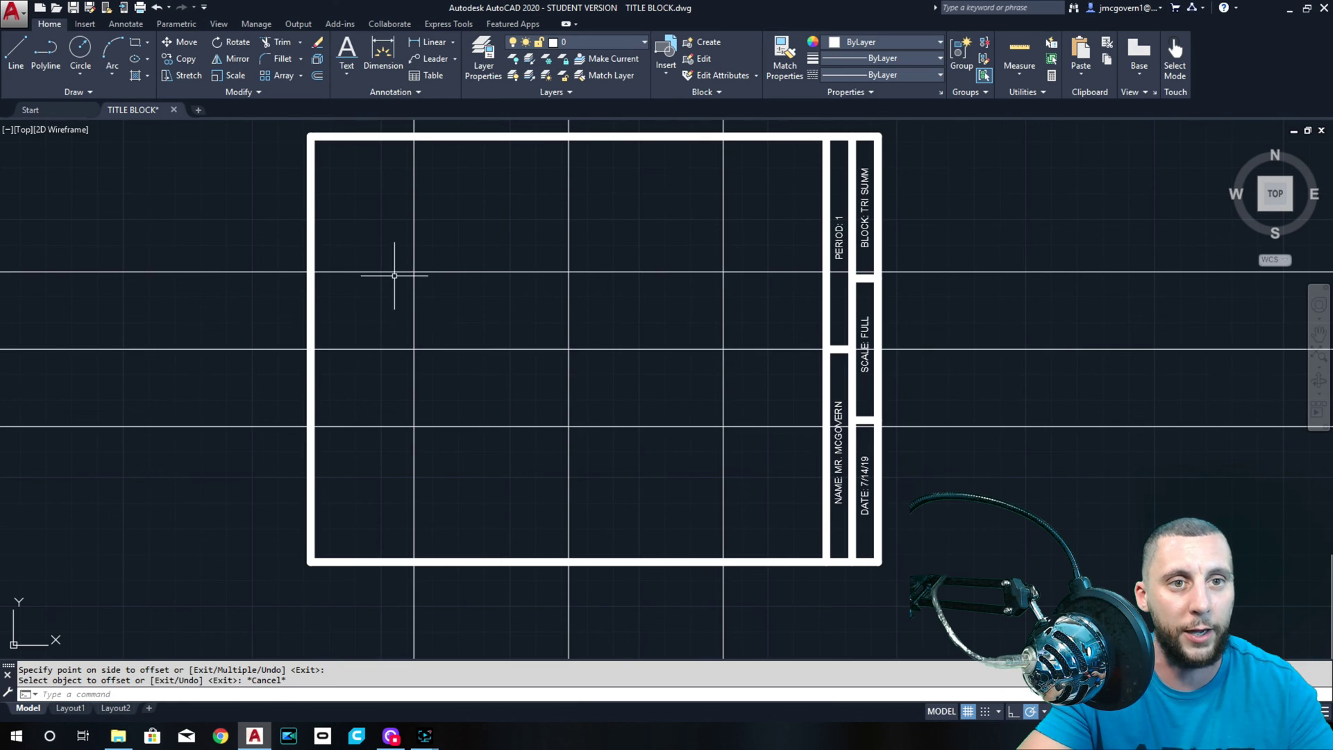
click(354, 242)
click(350, 378)
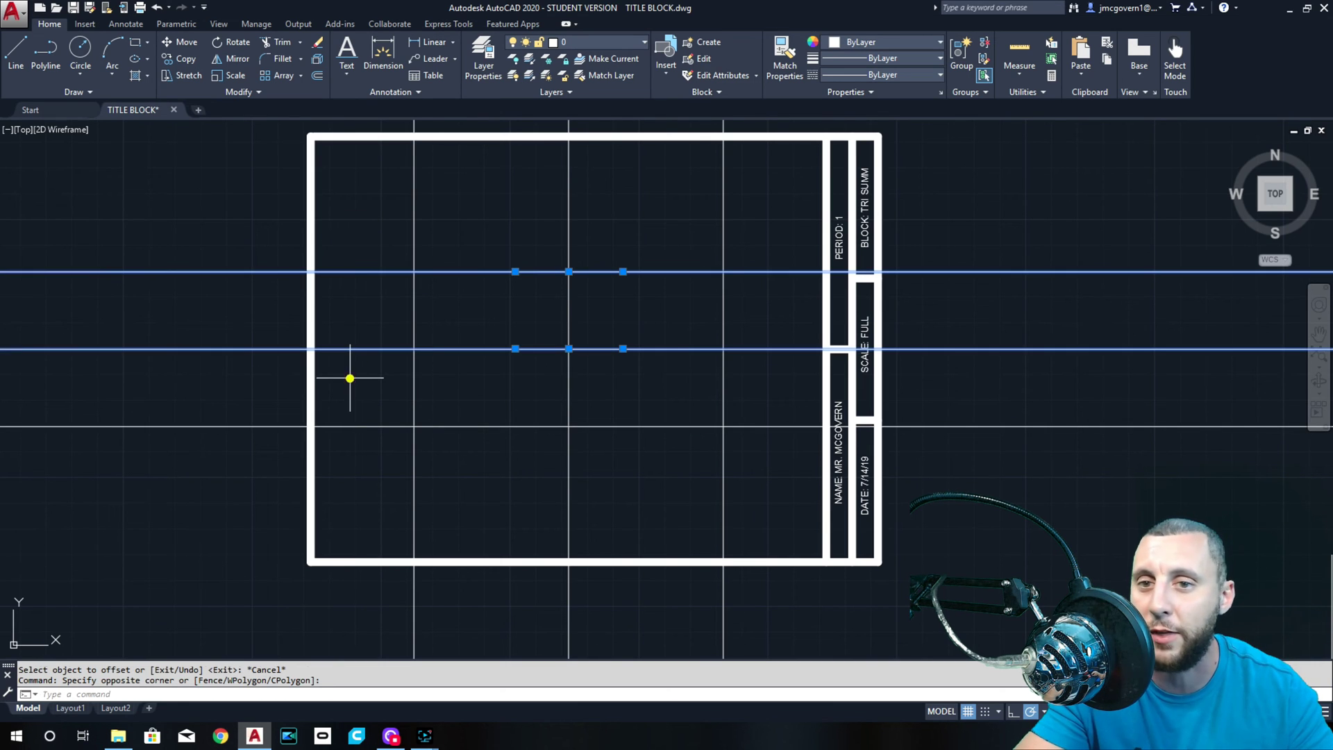
key(Delete)
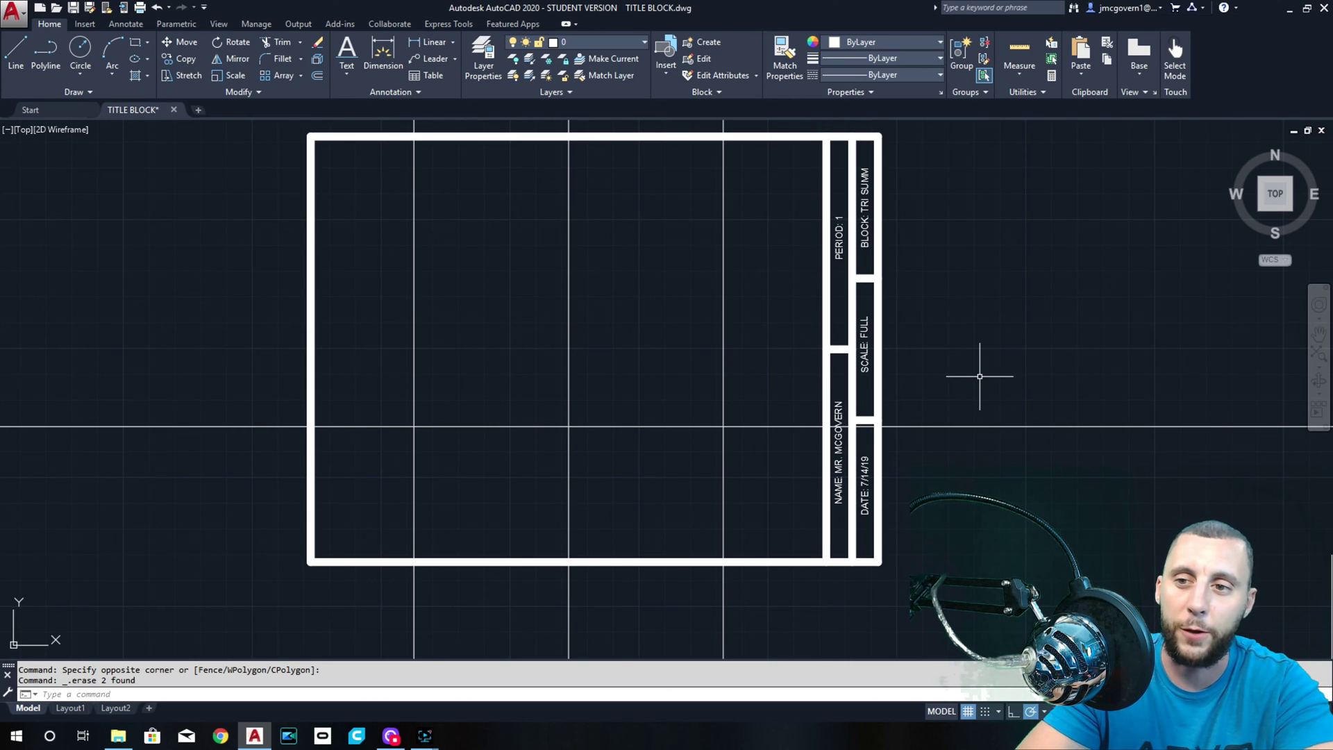
- Trim the horizontal line's ends back to the two outer vertical lines
text(tr)
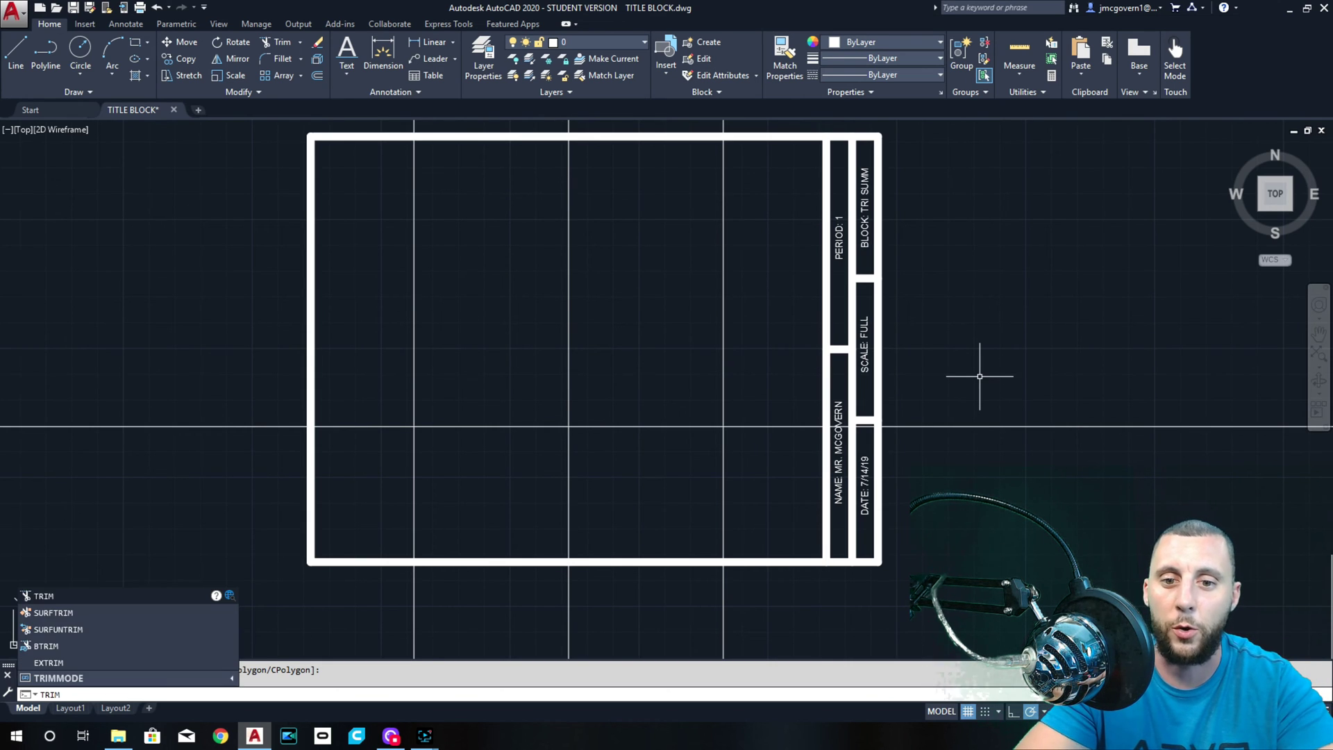
key(Return)
click(468, 326)
click(387, 352)
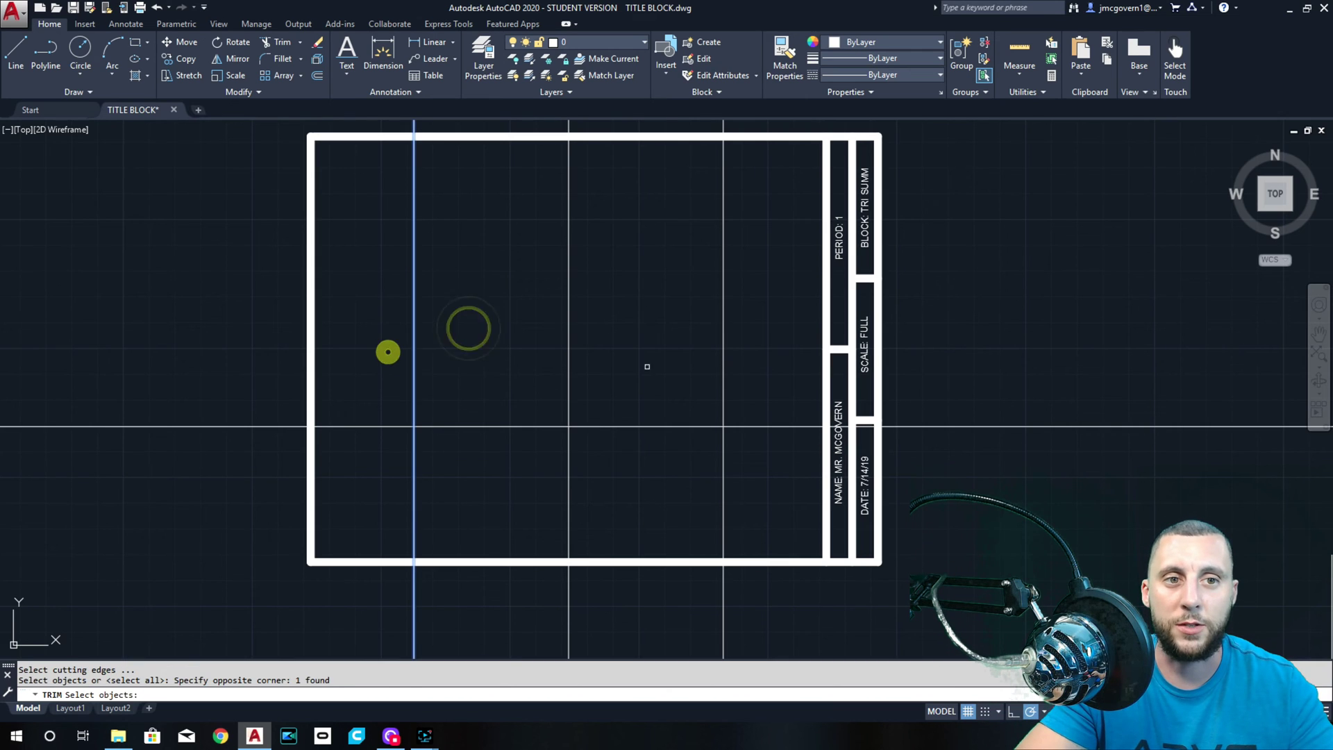
click(738, 335)
click(694, 349)
key(Return)
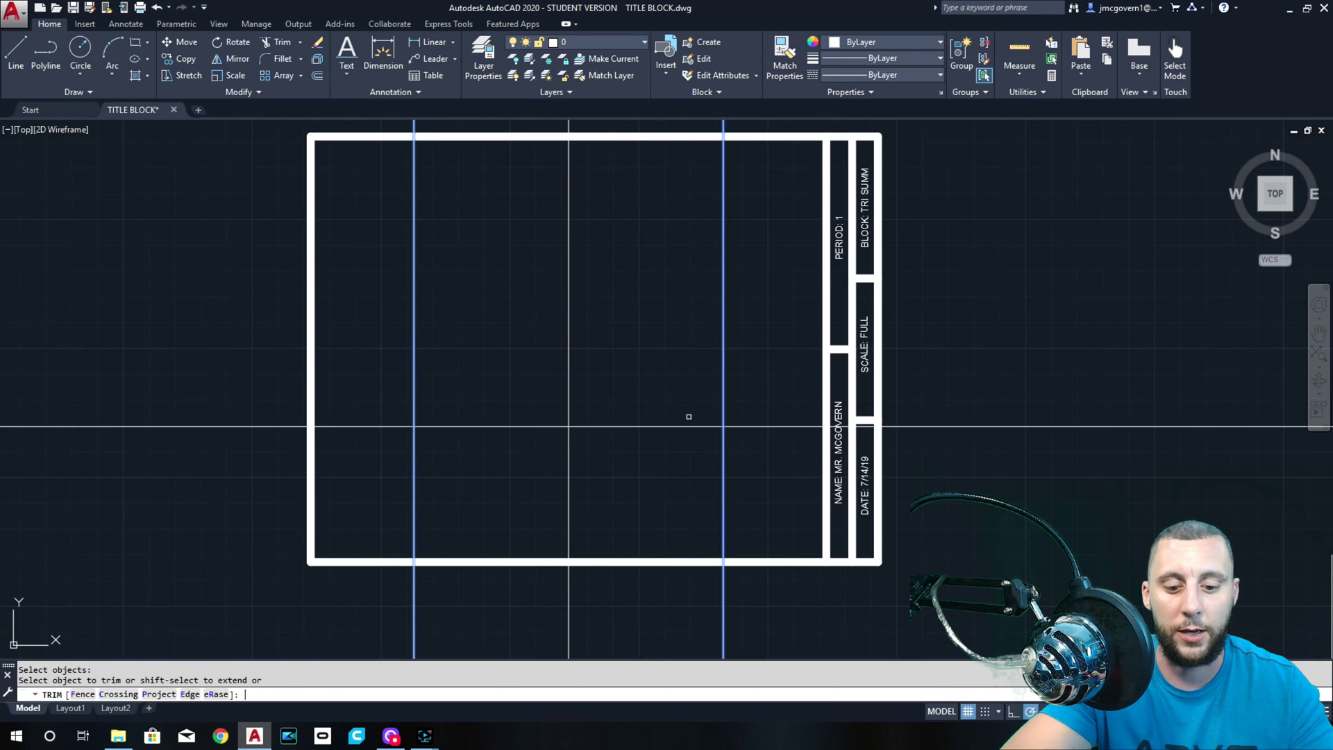
click(785, 396)
click(764, 478)
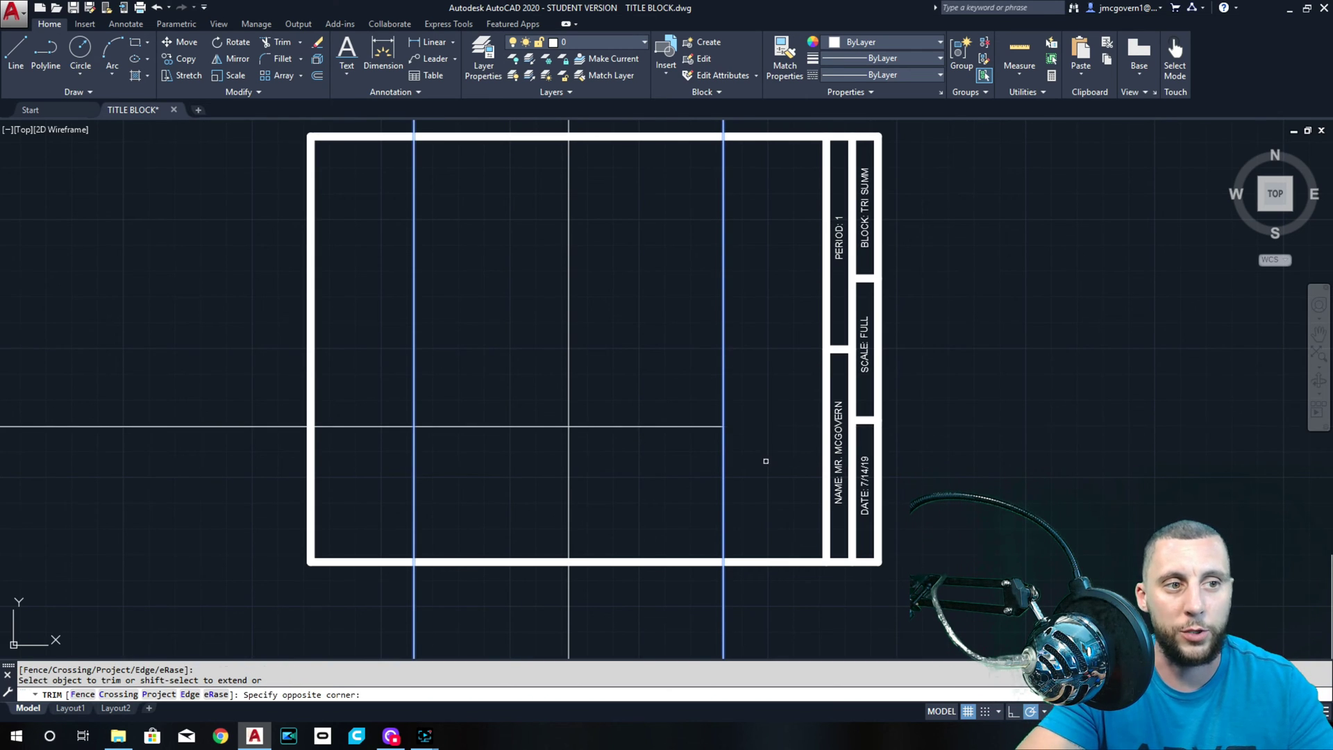
click(765, 461)
click(391, 406)
key(Escape)
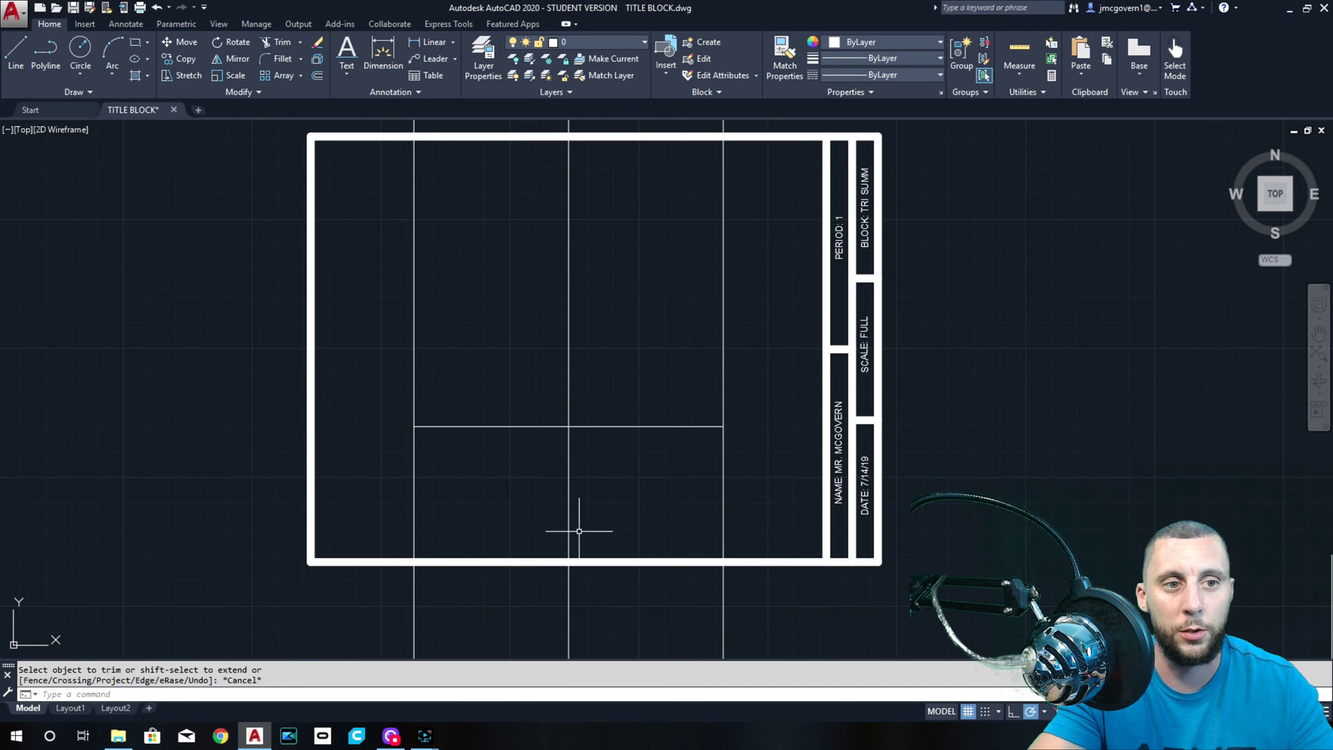
- Delete the two outer vertical lines
click(458, 339)
click(398, 366)
click(750, 327)
click(667, 360)
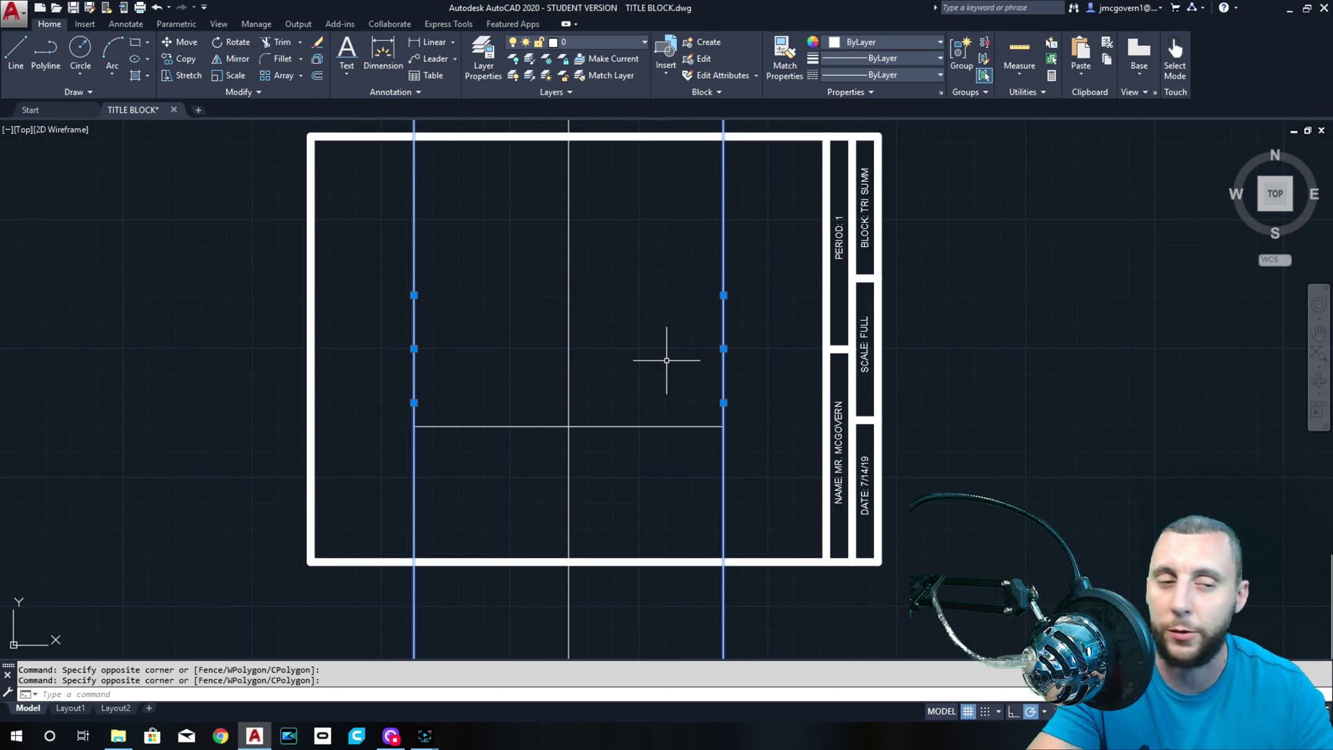
key(Delete)
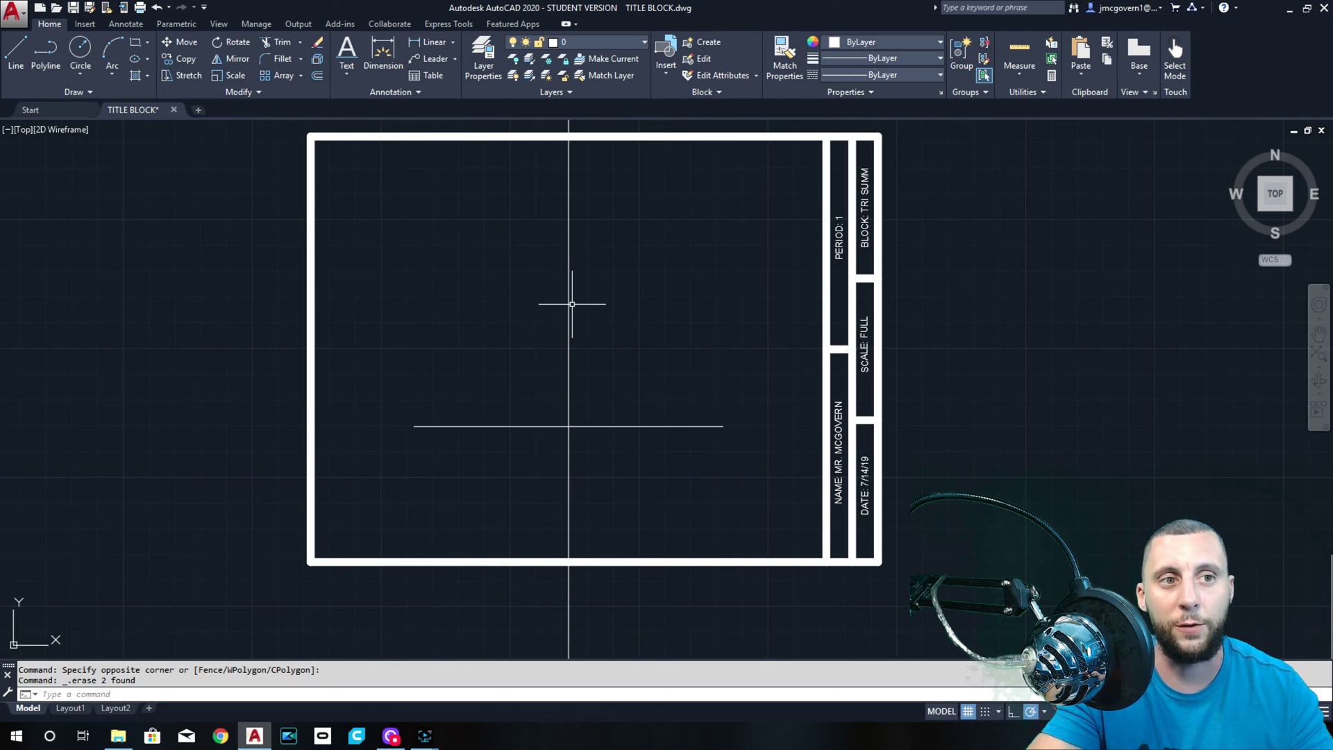
key(Escape)
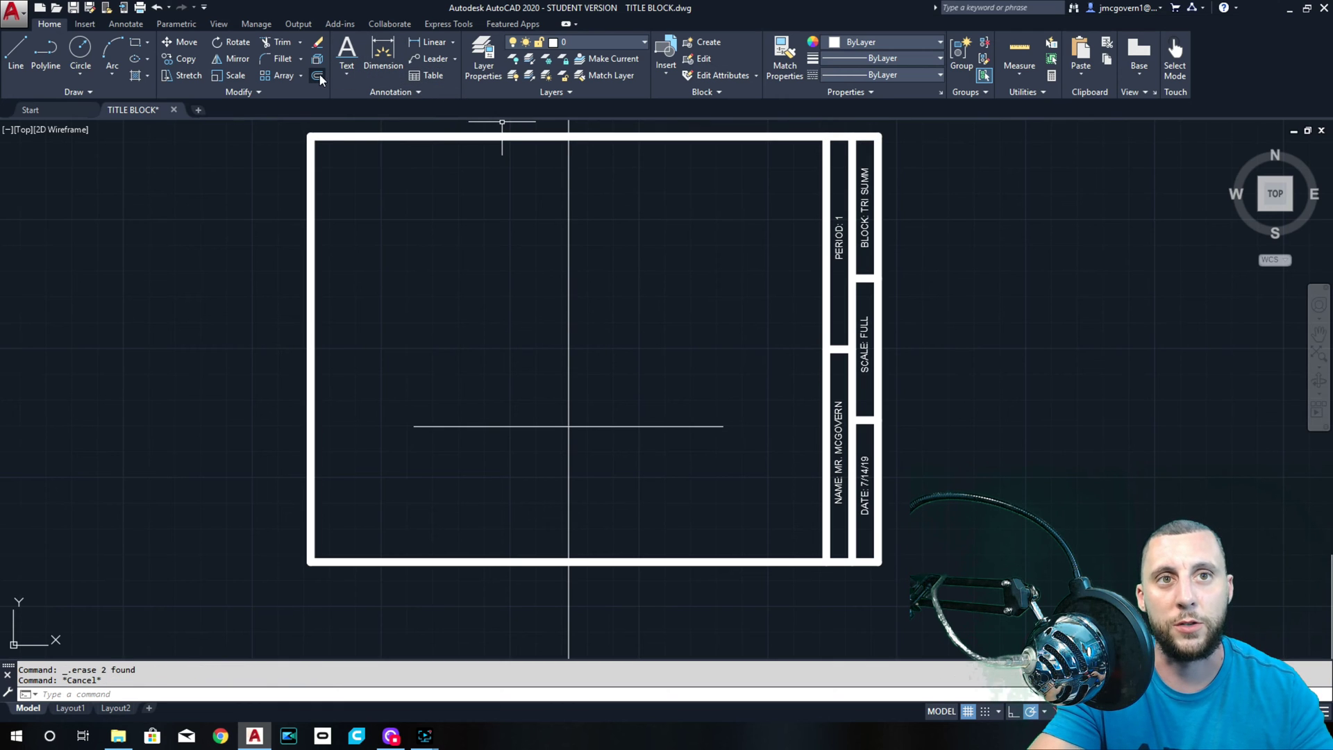
- Undo the last erase and trim, then delete one horizontal line
key(ctrl+z)
key(ctrl+z)
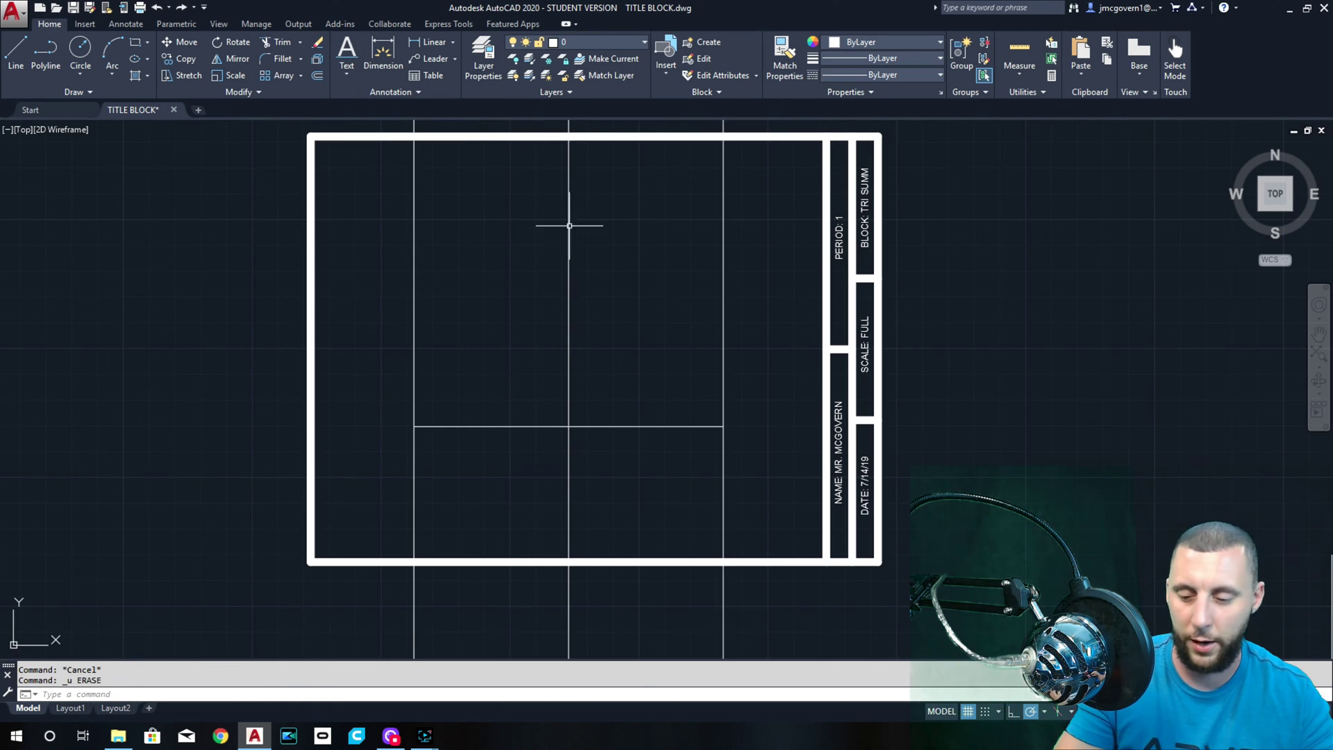
click(651, 307)
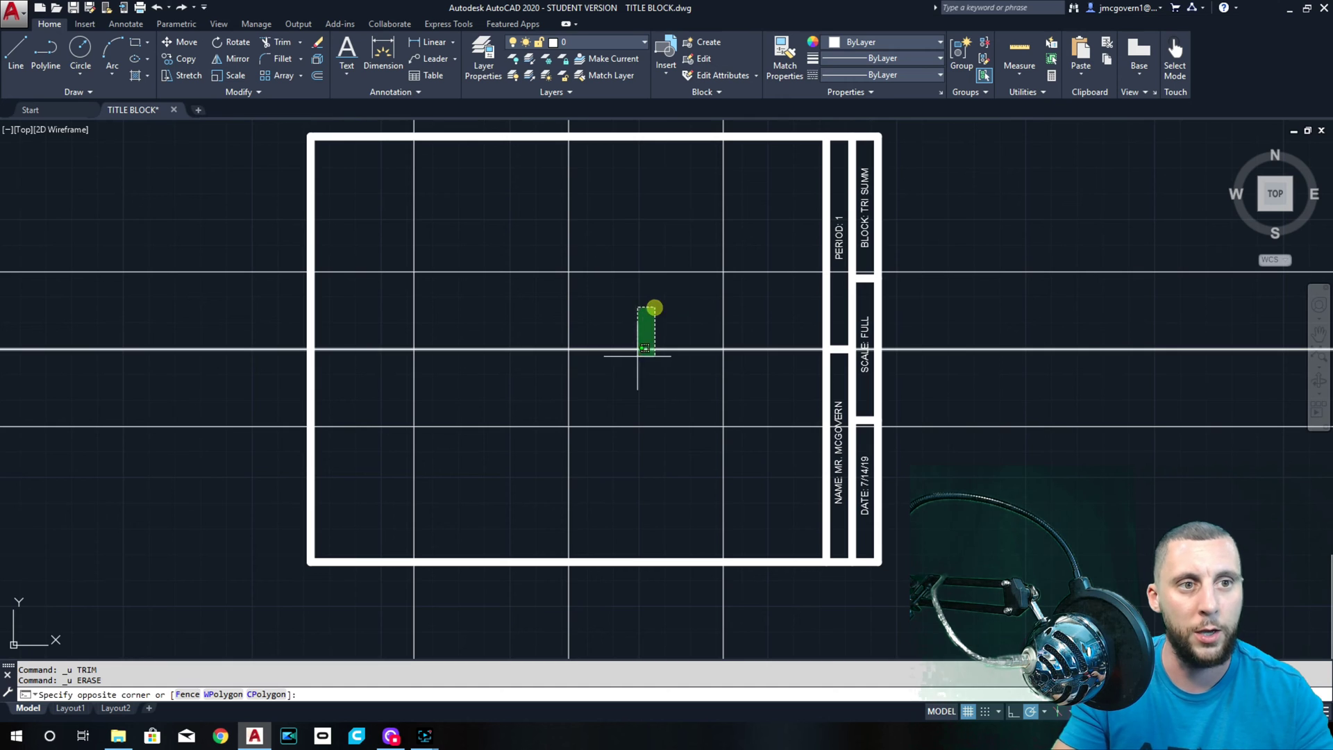
click(623, 370)
key(Delete)
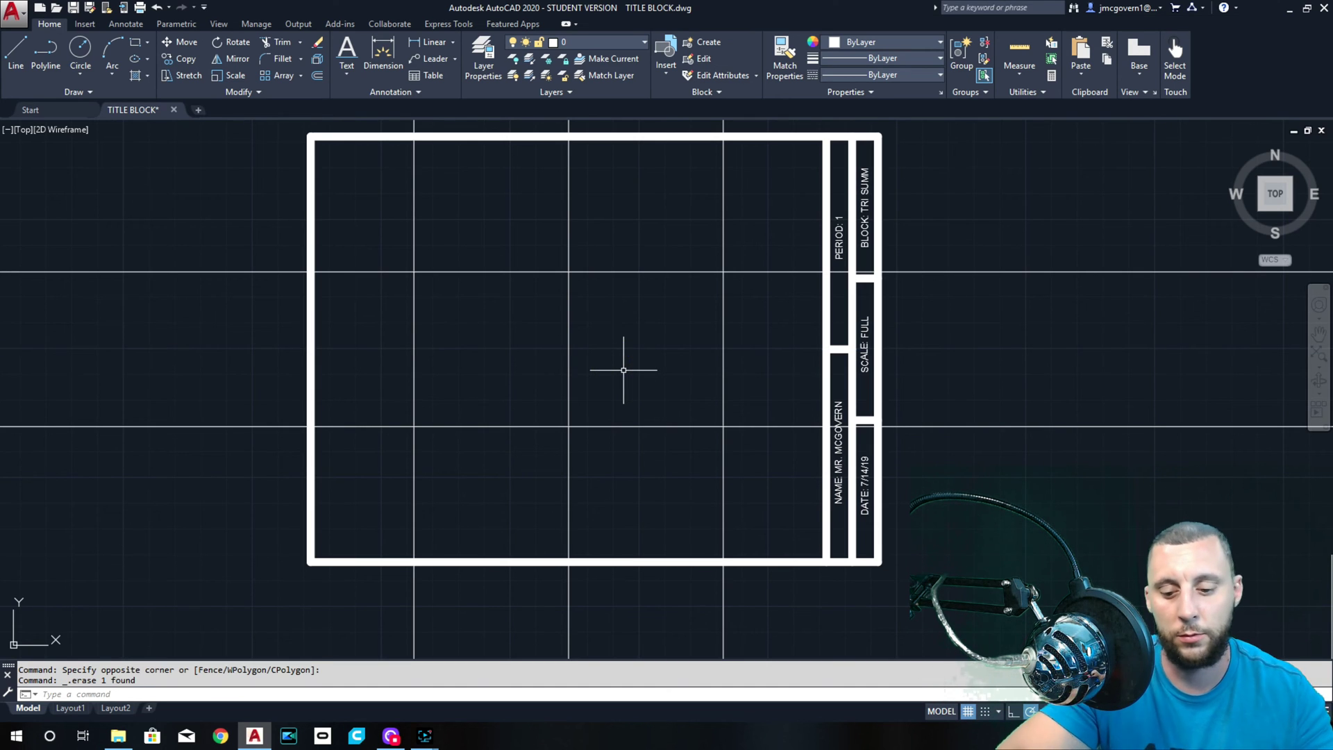
- Start TRIM with the grid lines selected as cutting edges
text(TR)
key(Return)
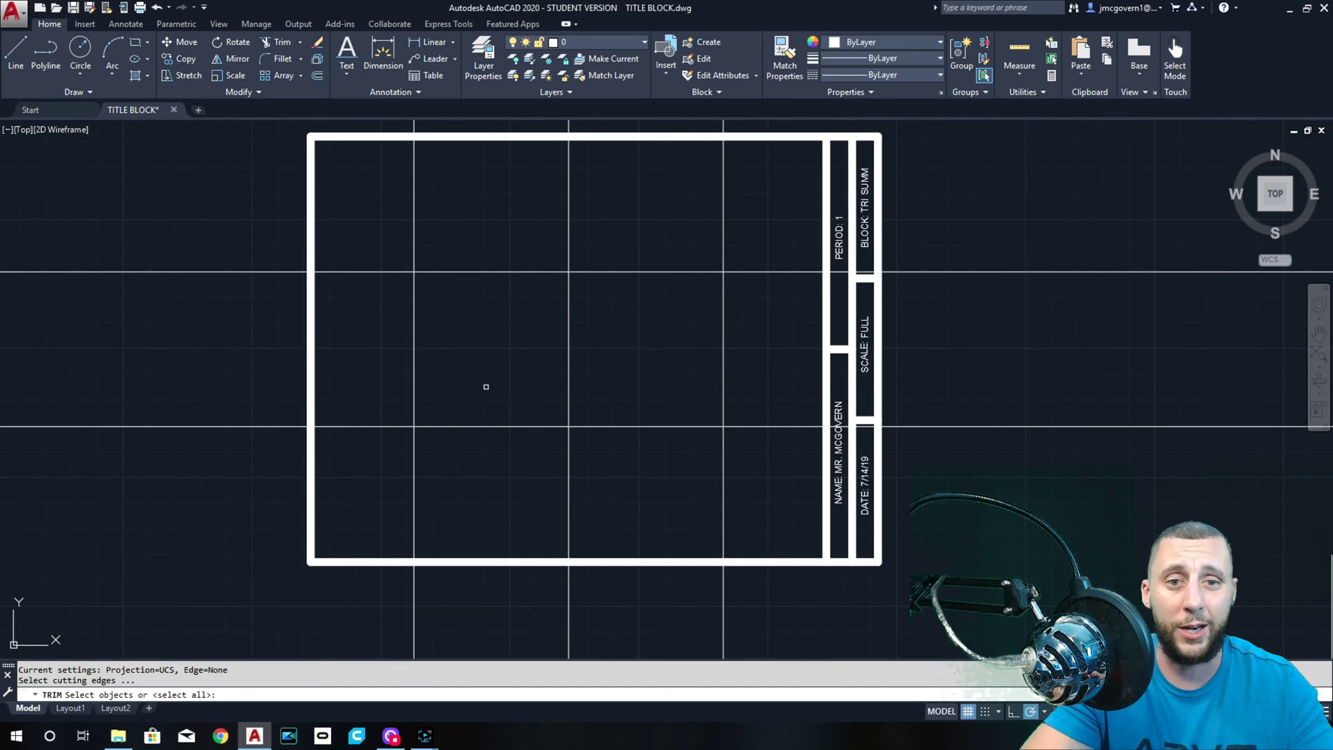
click(451, 375)
click(389, 439)
click(738, 244)
click(697, 290)
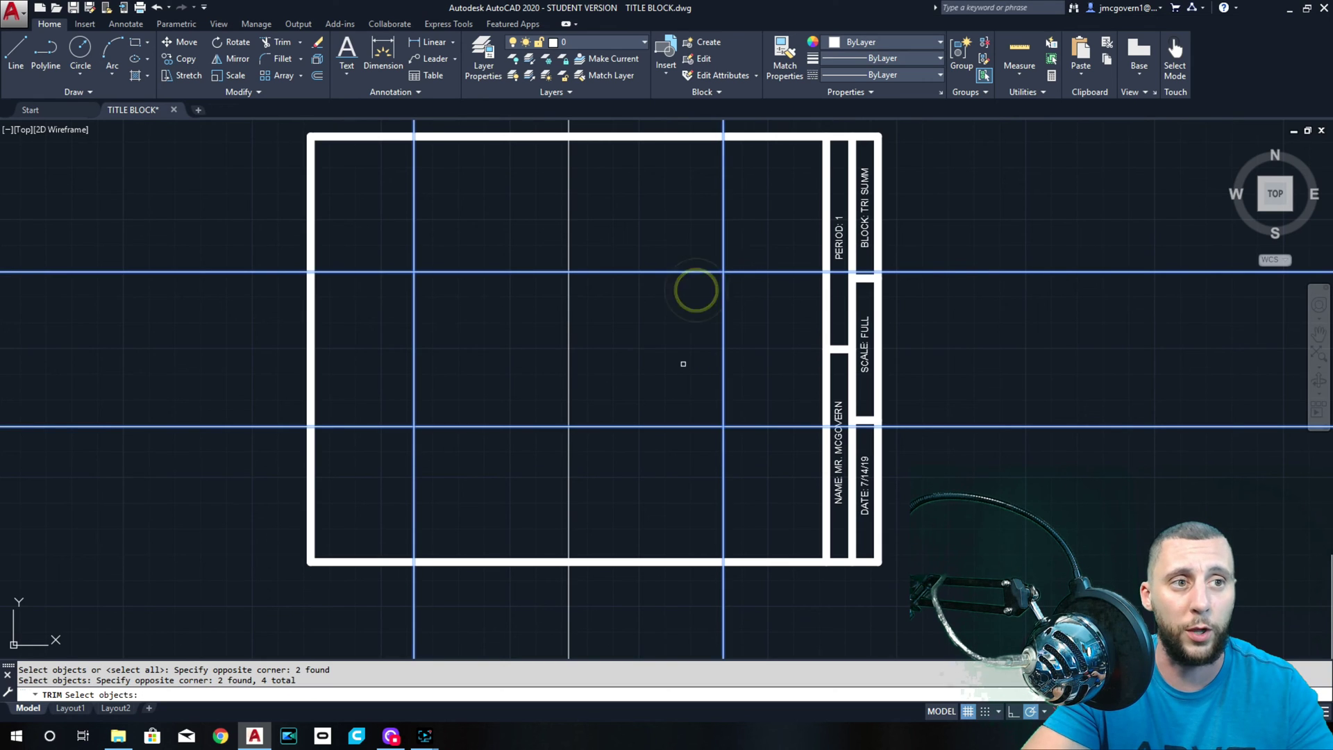
key(Return)
- Trim the middle vertical line above and below, and both ends of the lower horizontal
click(621, 206)
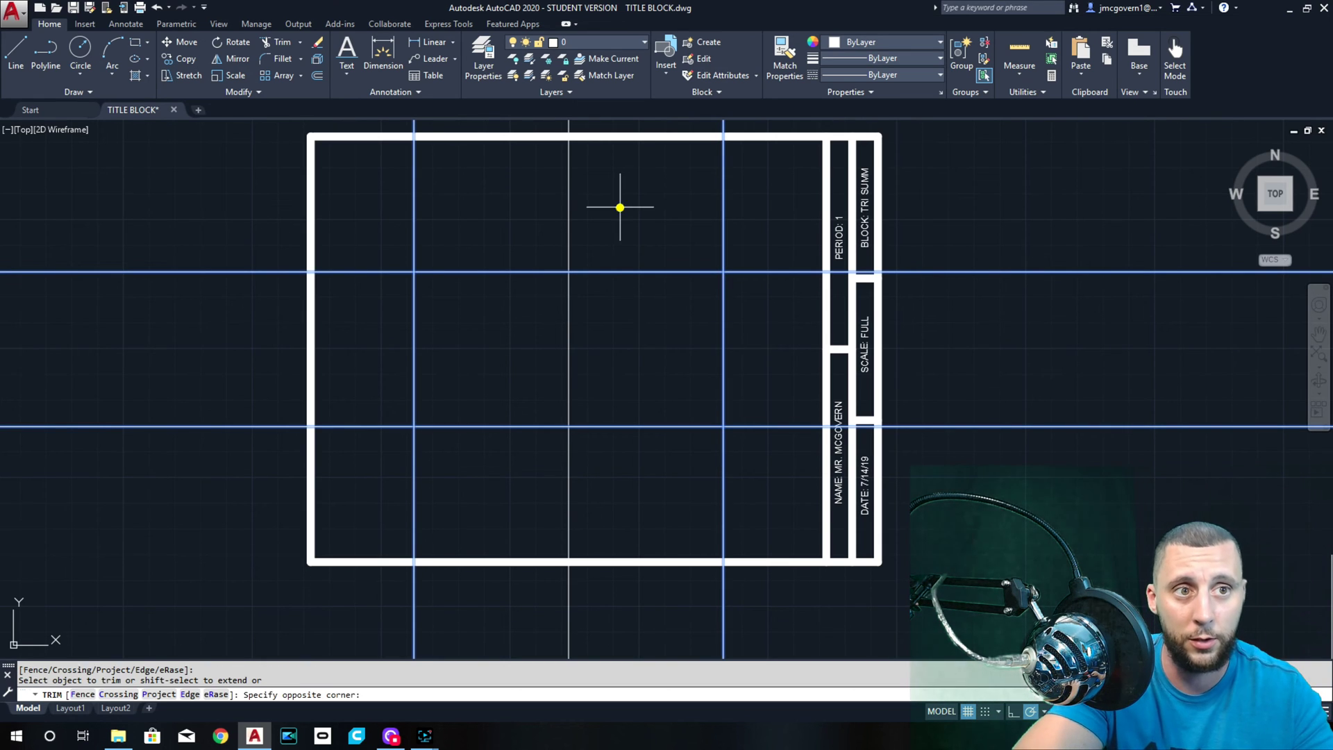
click(541, 222)
click(606, 451)
click(541, 479)
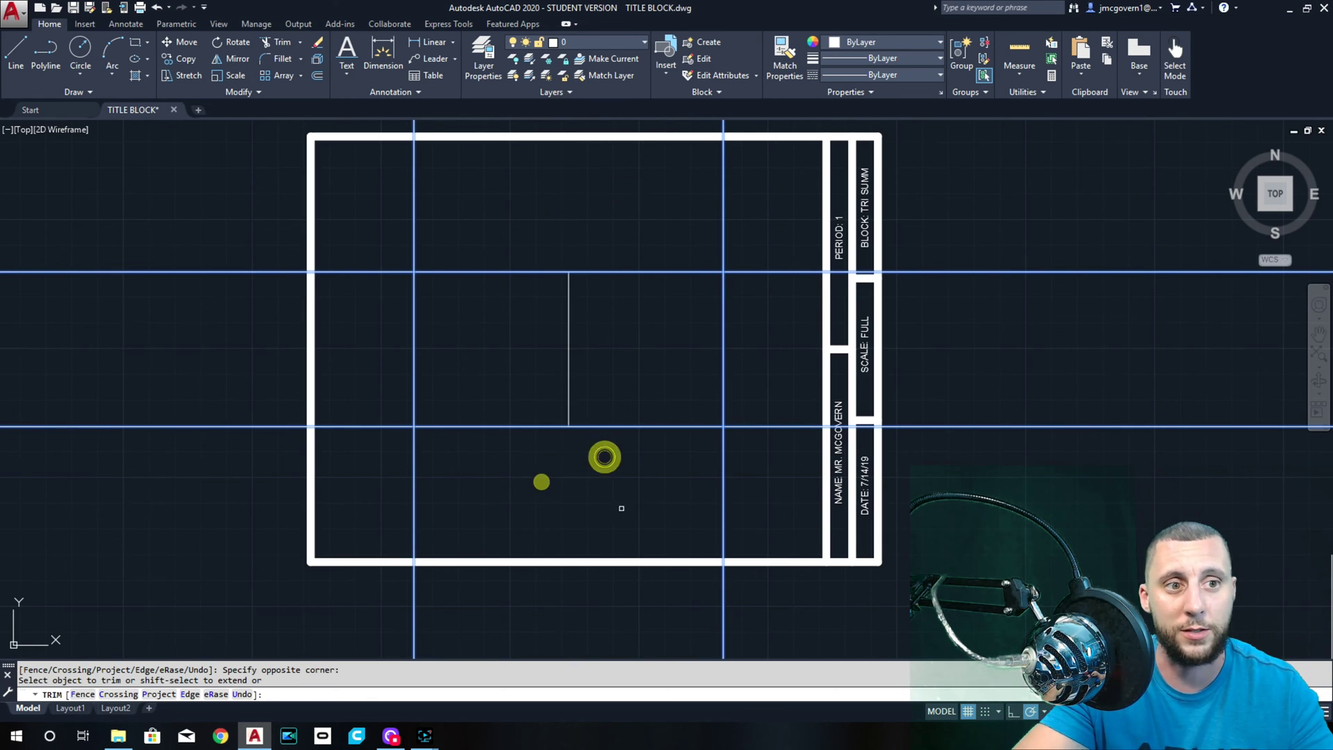
click(784, 419)
click(755, 467)
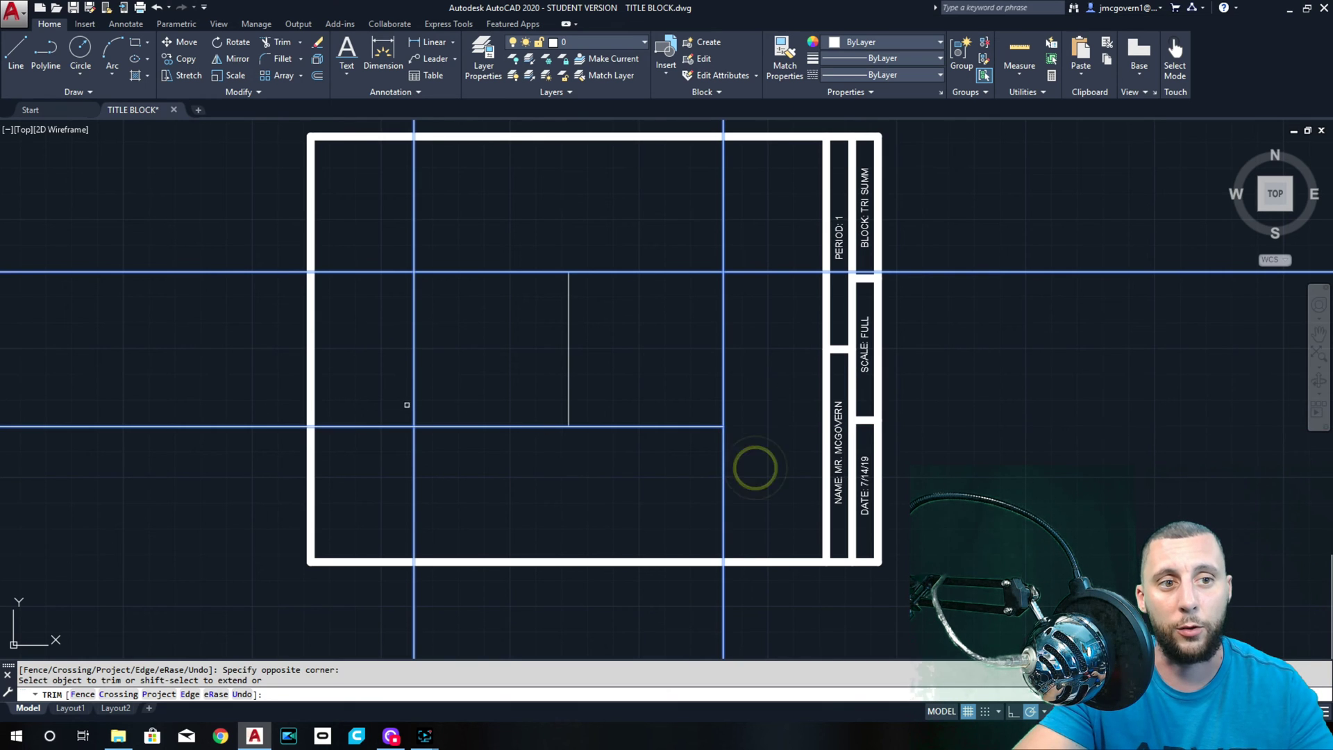
click(393, 402)
click(366, 449)
key(Escape)
- Delete the two leftover vertical construction lines and the upper horizontal line
click(778, 471)
click(364, 491)
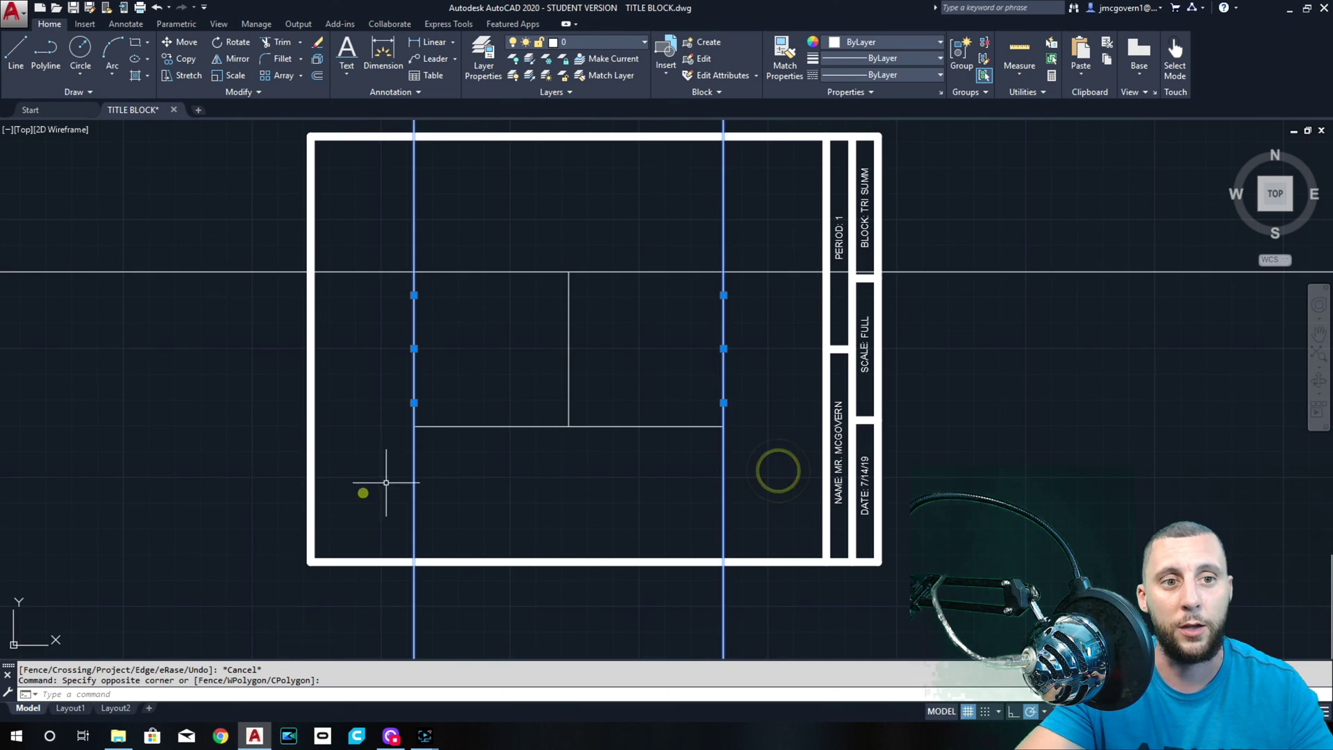
click(507, 244)
click(530, 319)
key(Delete)
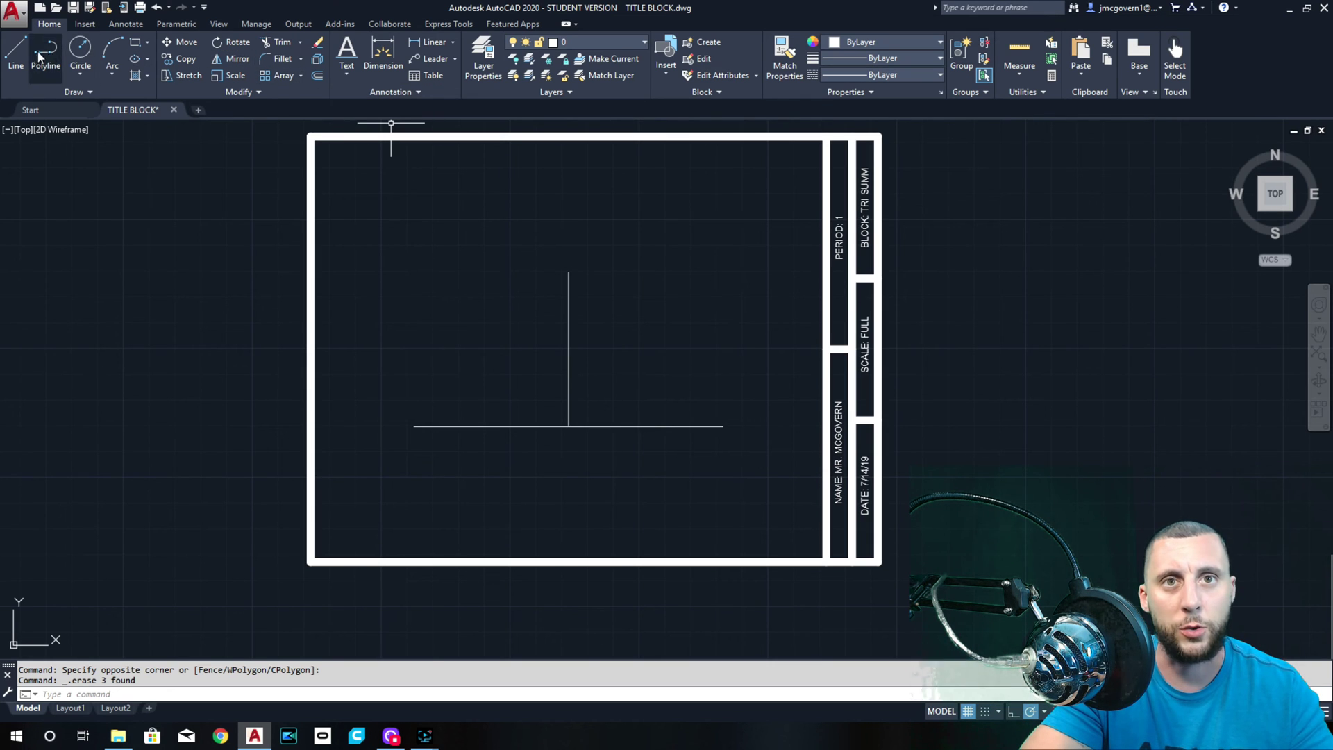
- Check the object snap settings with OS and confirm them
click(15, 52)
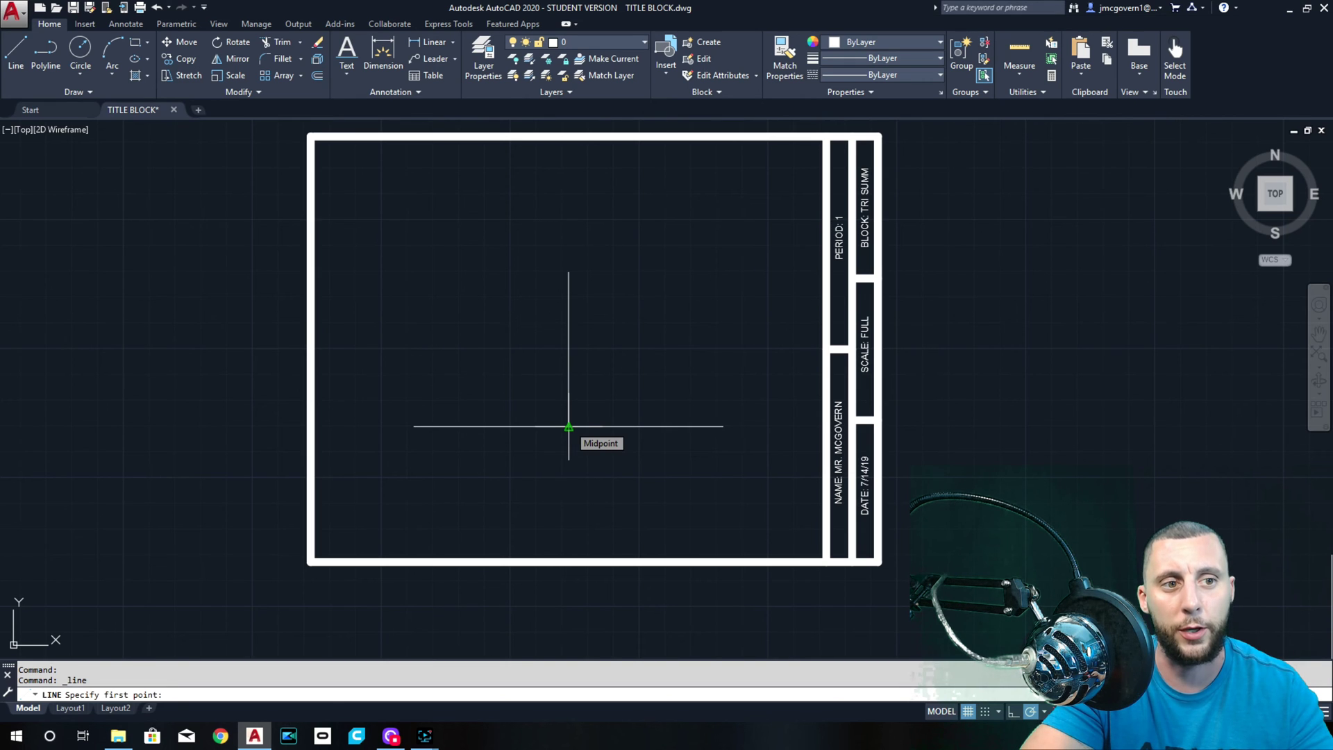
key(Escape)
text(os)
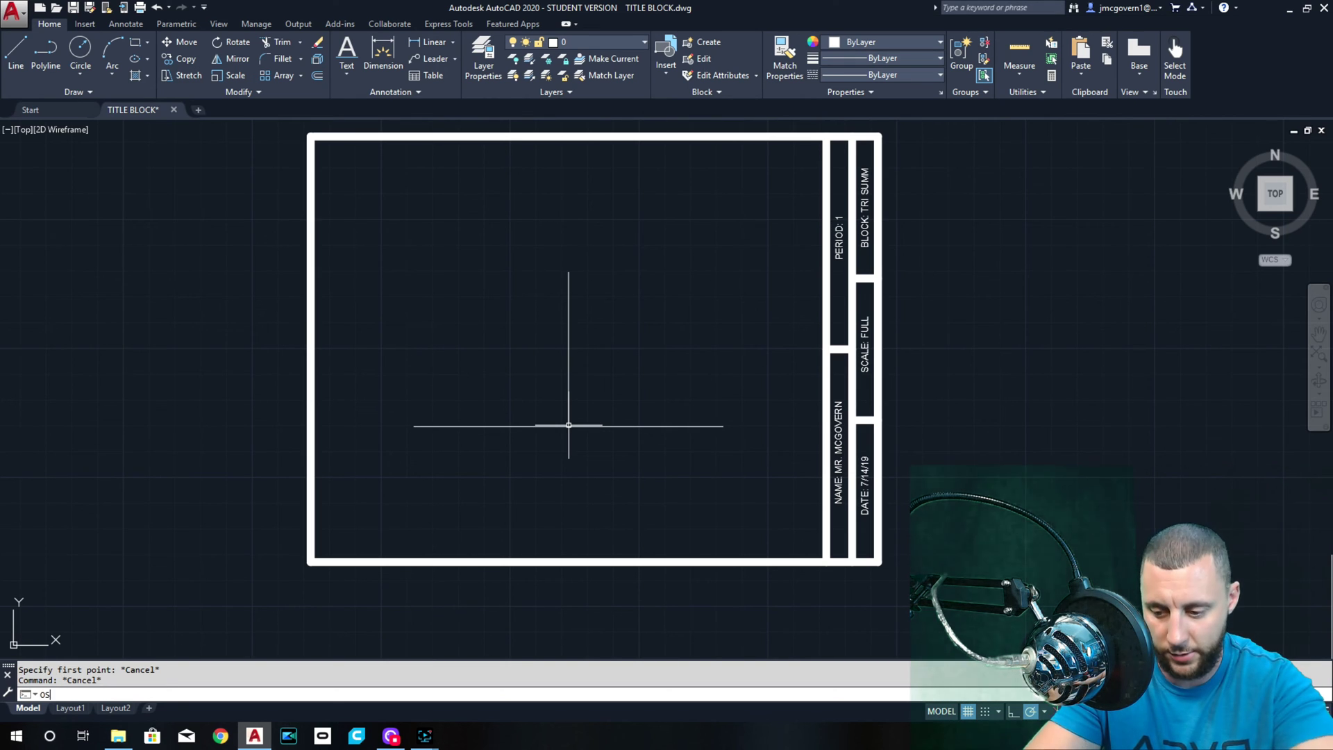
key(Return)
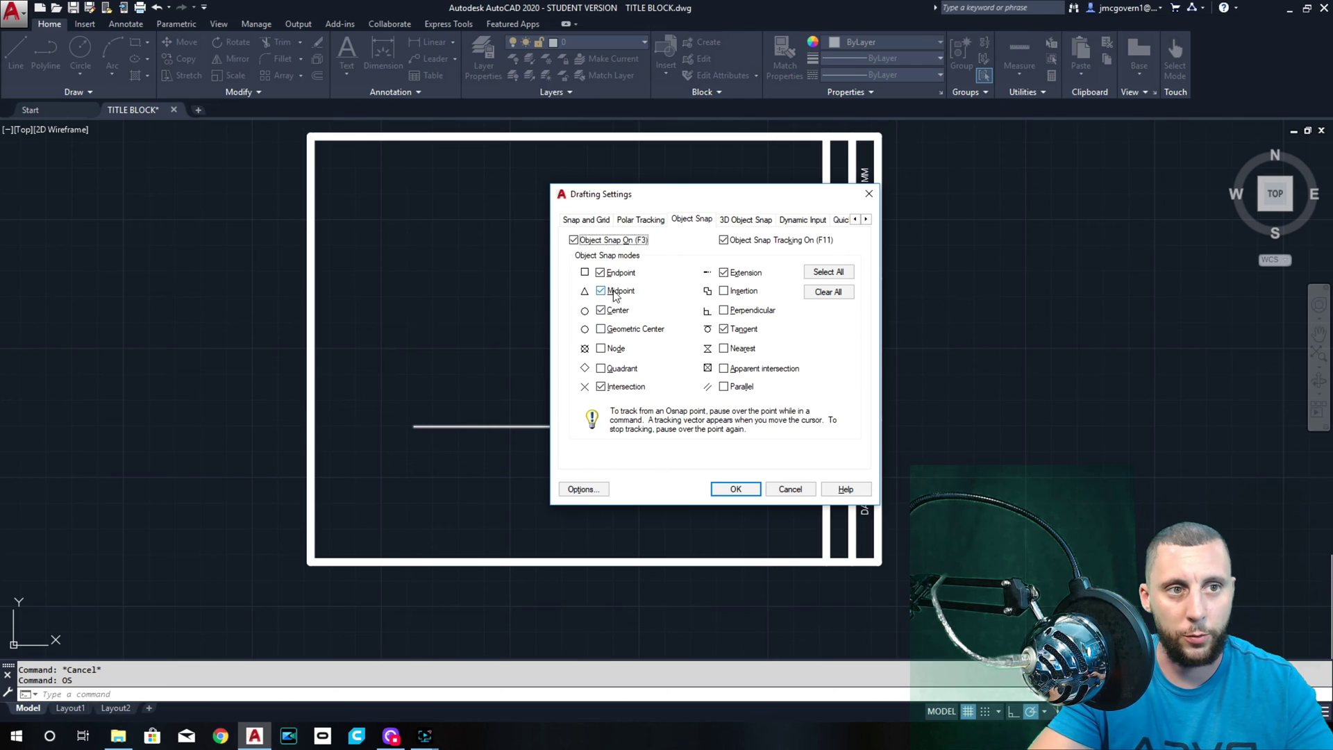
click(736, 489)
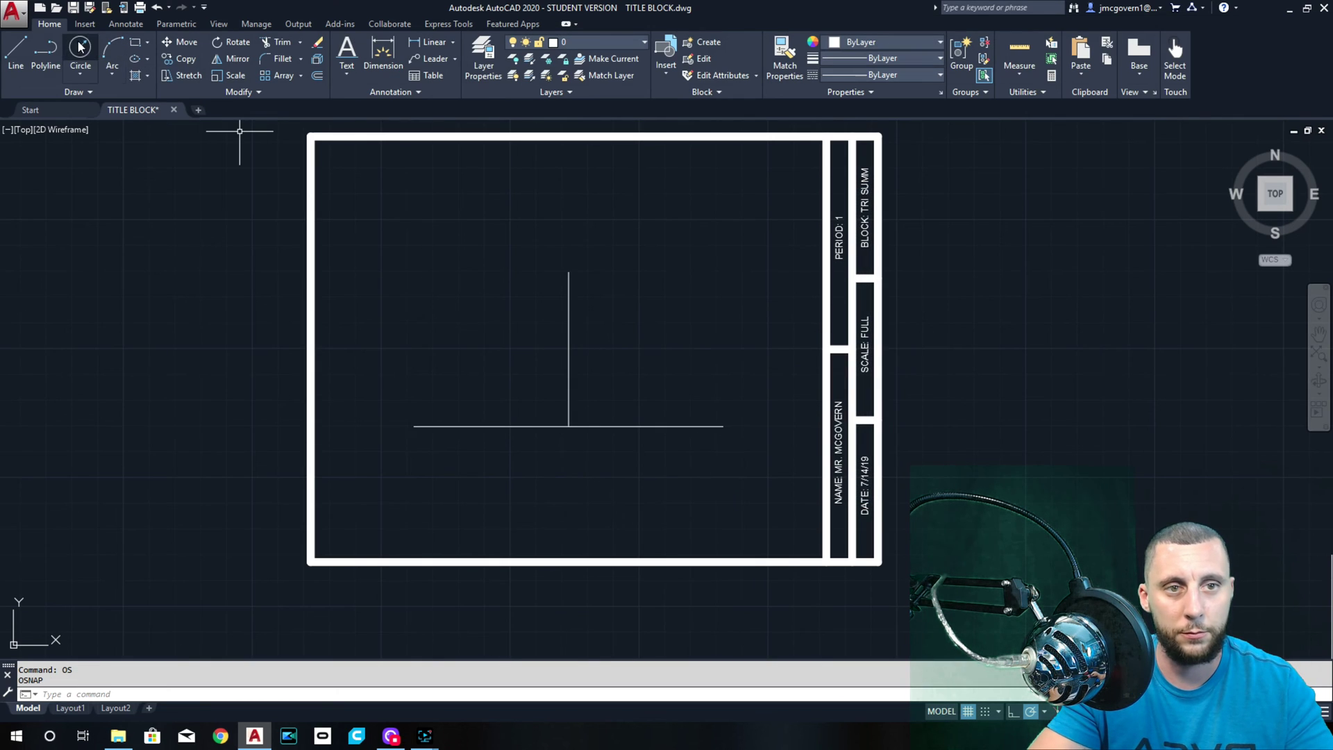
- Draw a 3-unit line at 15° from the baseline junction with polar tracking on
click(15, 52)
click(568, 426)
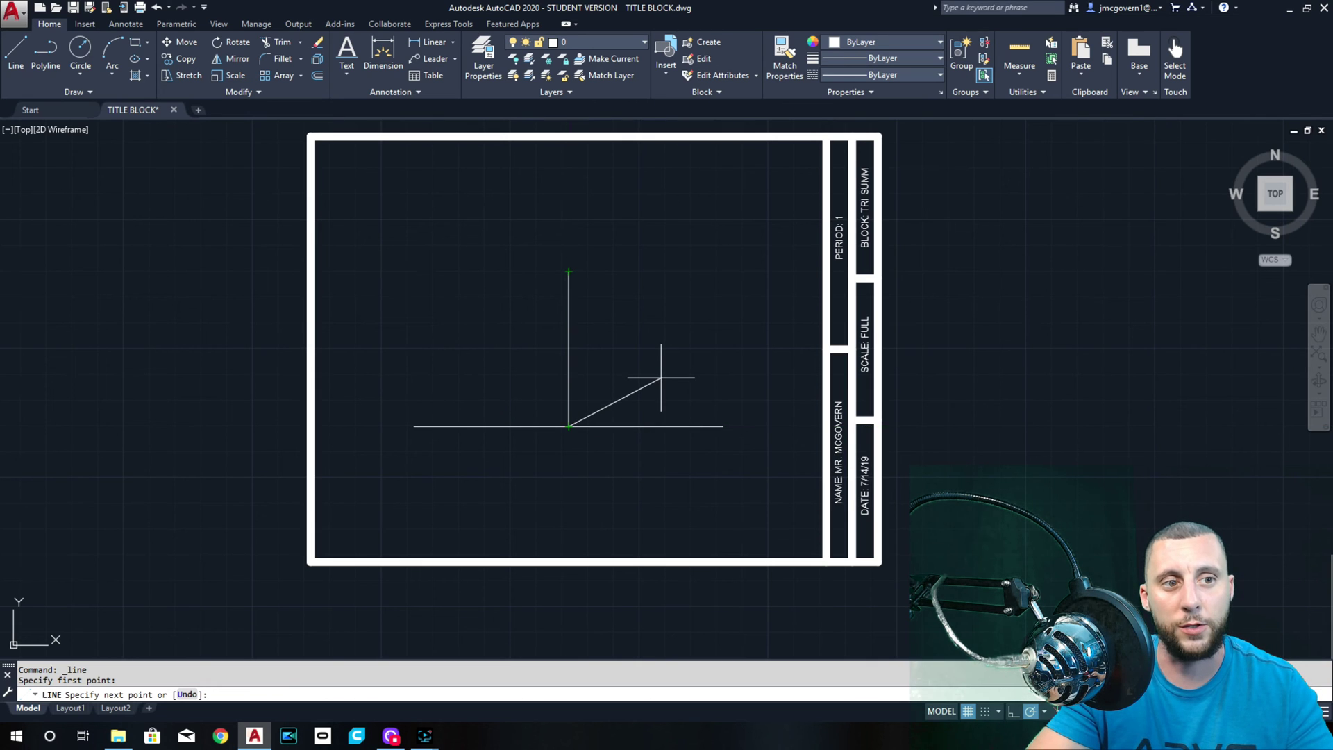
key(F8)
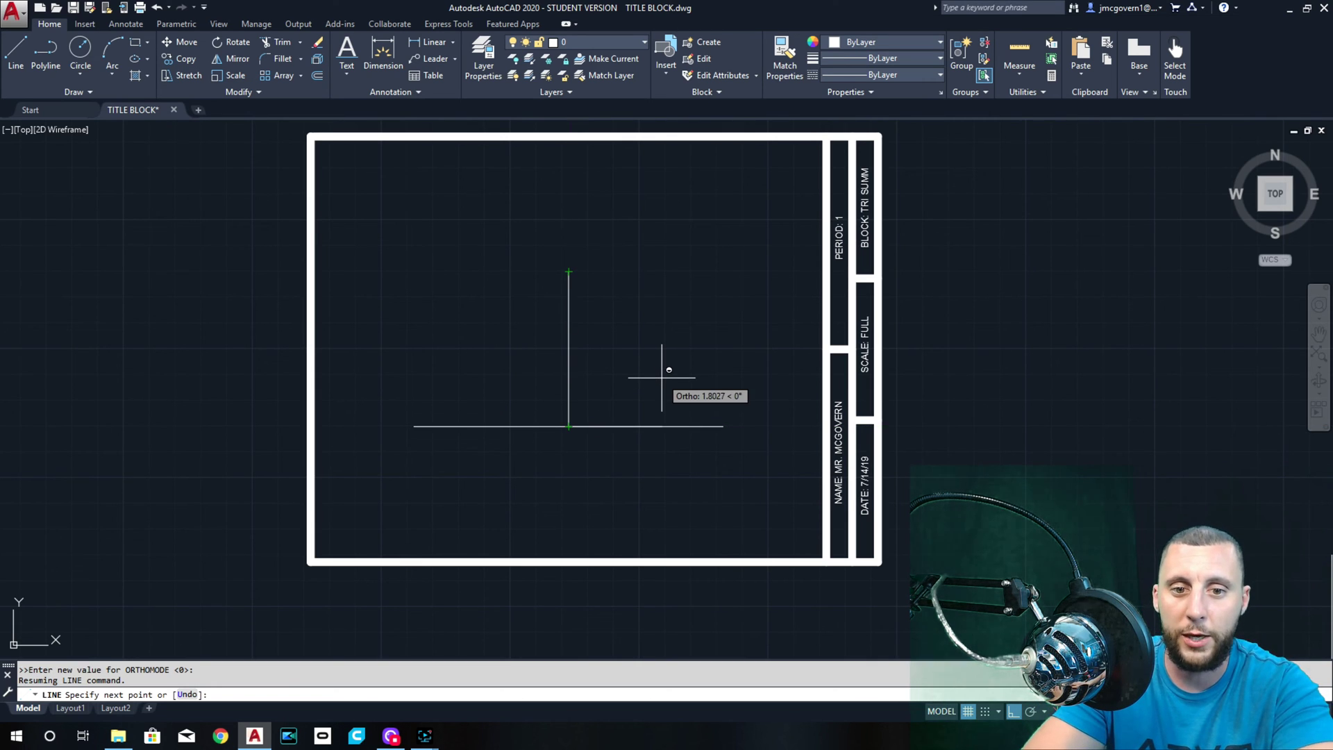
key(F10)
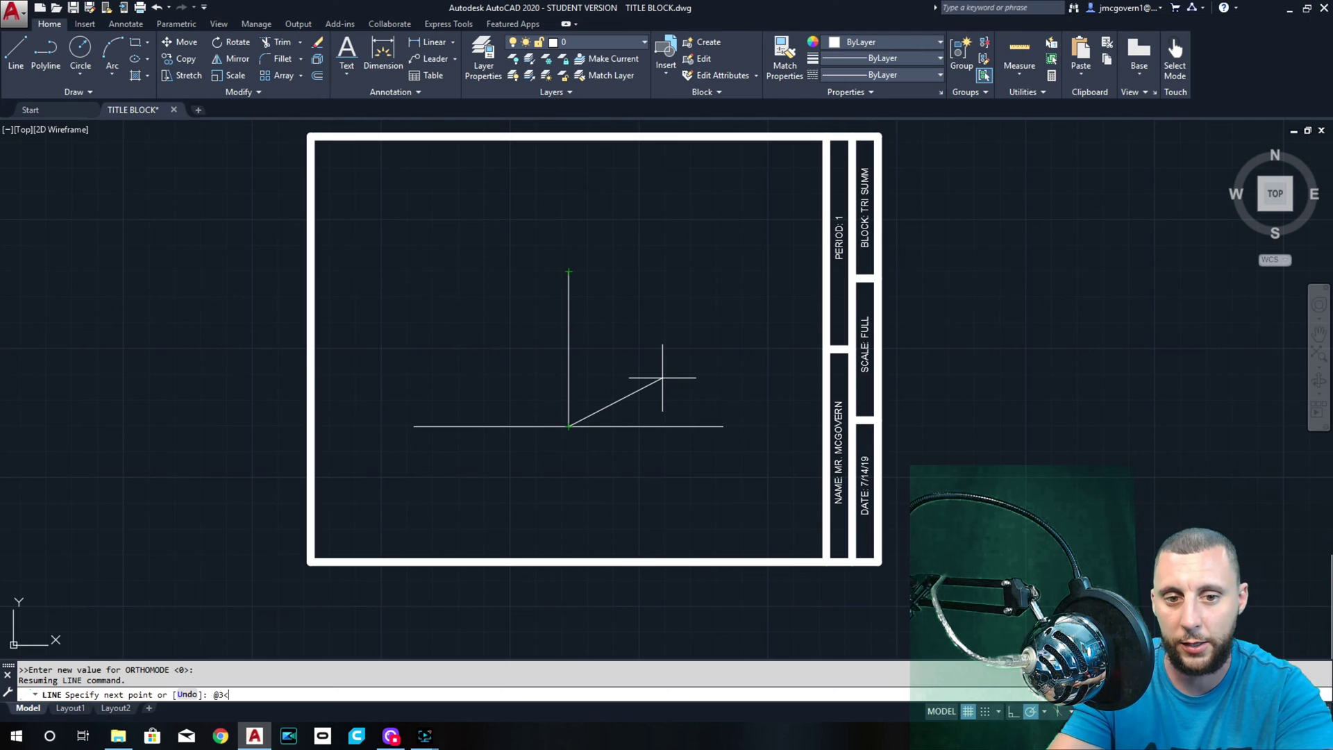
text(15)
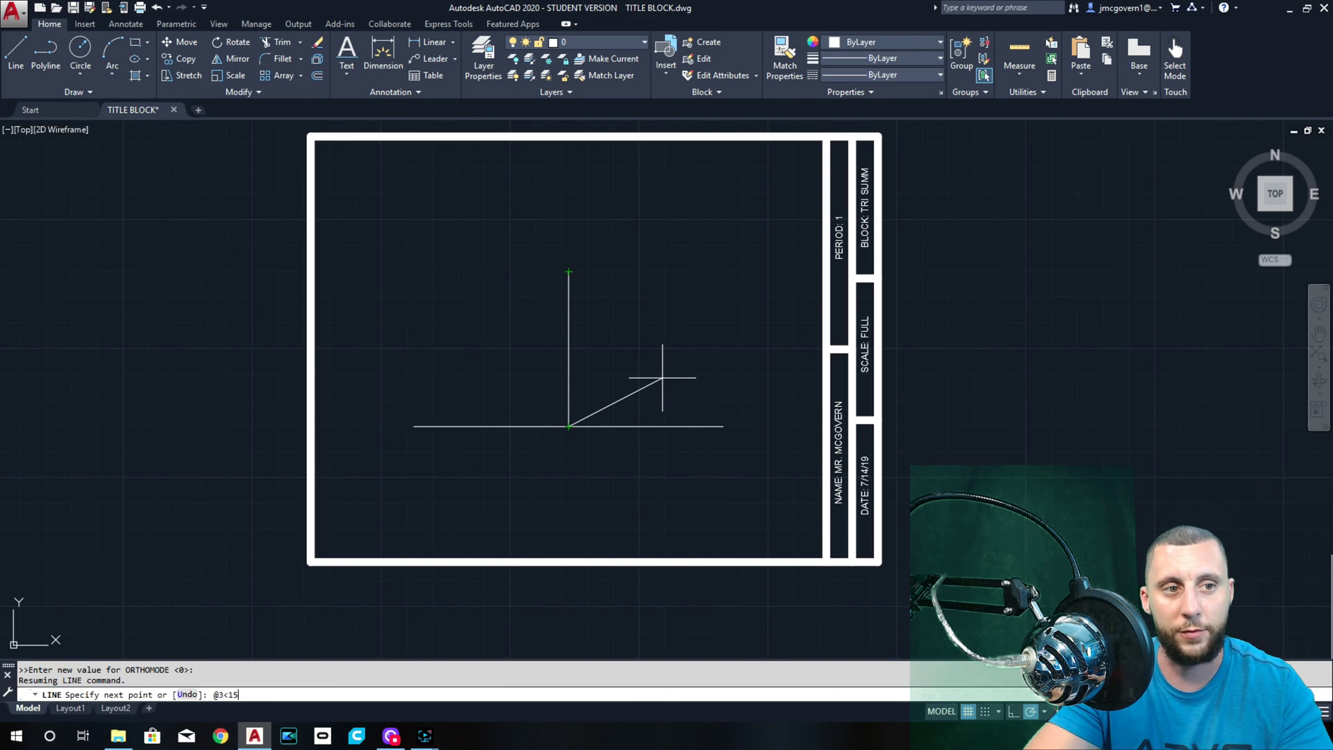
key(Return)
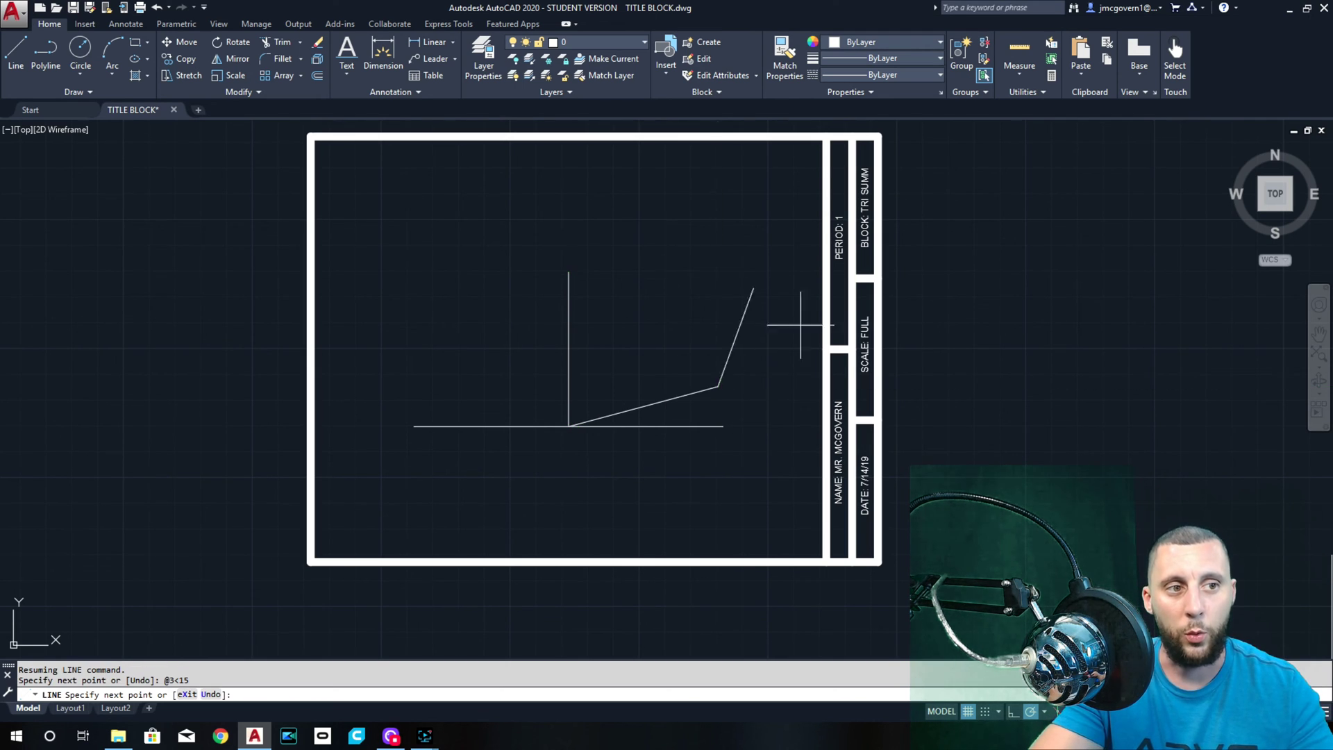
key(Escape)
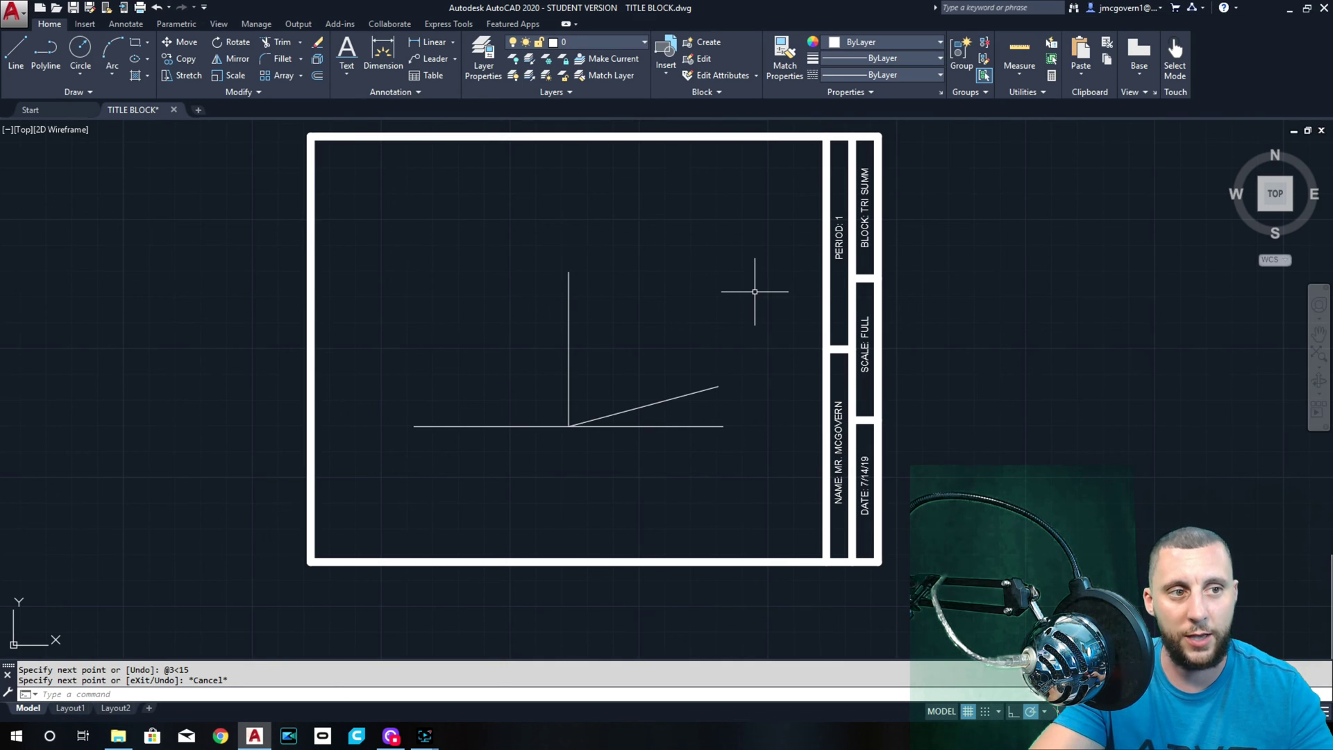
- Draw 3-unit lines at 45° and 30° from the junction
key(Return)
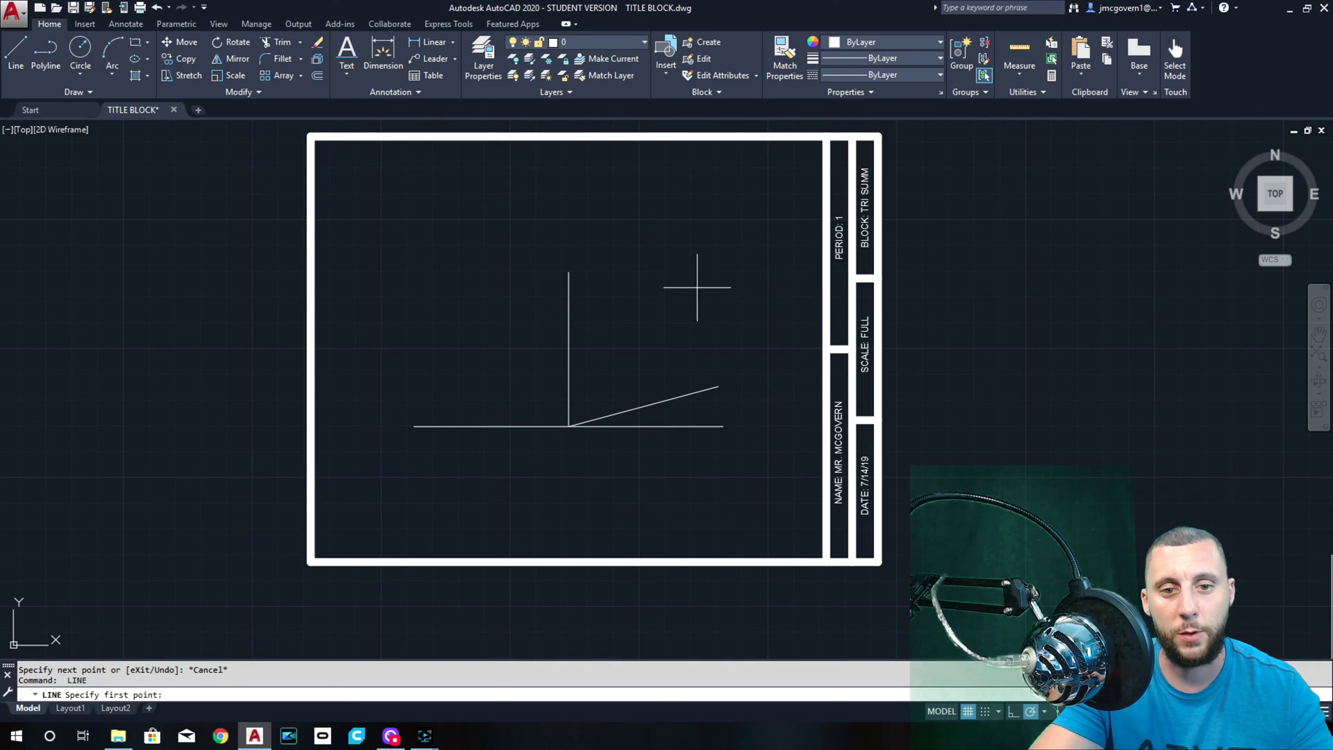
click(569, 426)
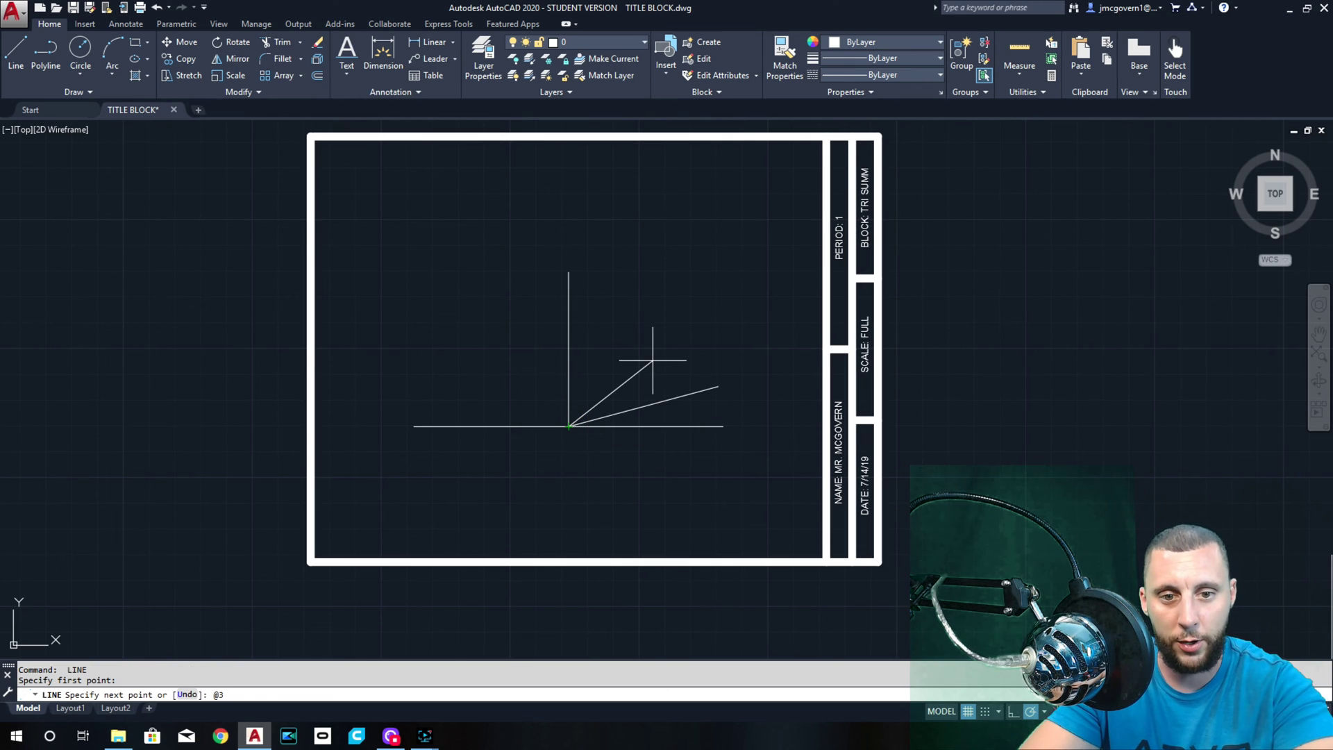
text(@3<45)
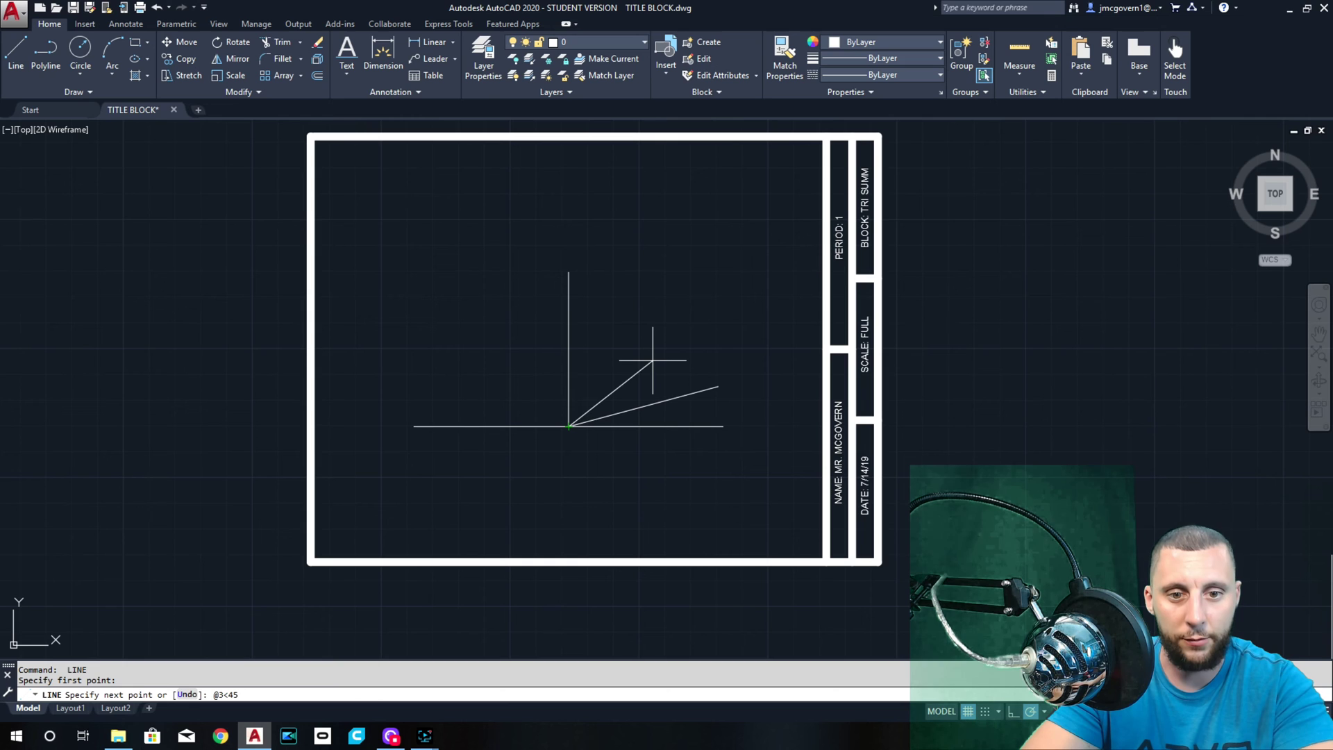
key(Return)
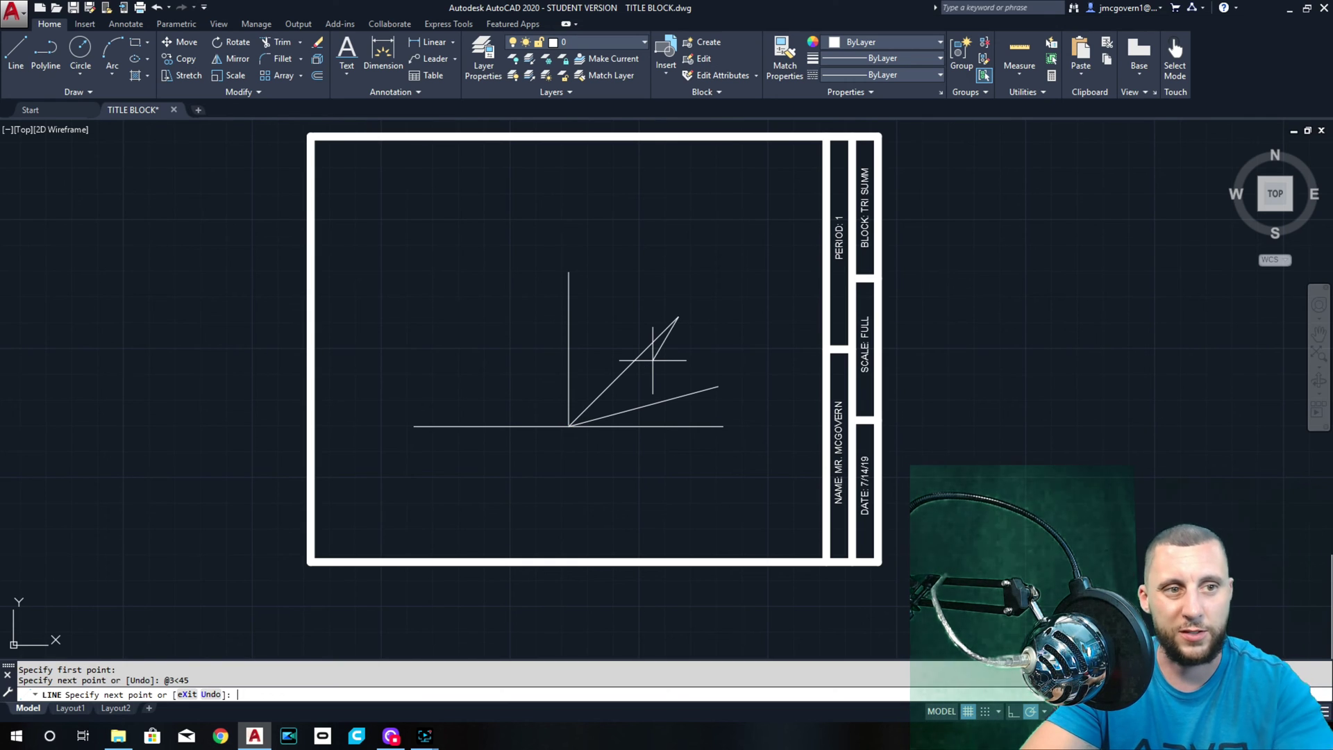
key(Return)
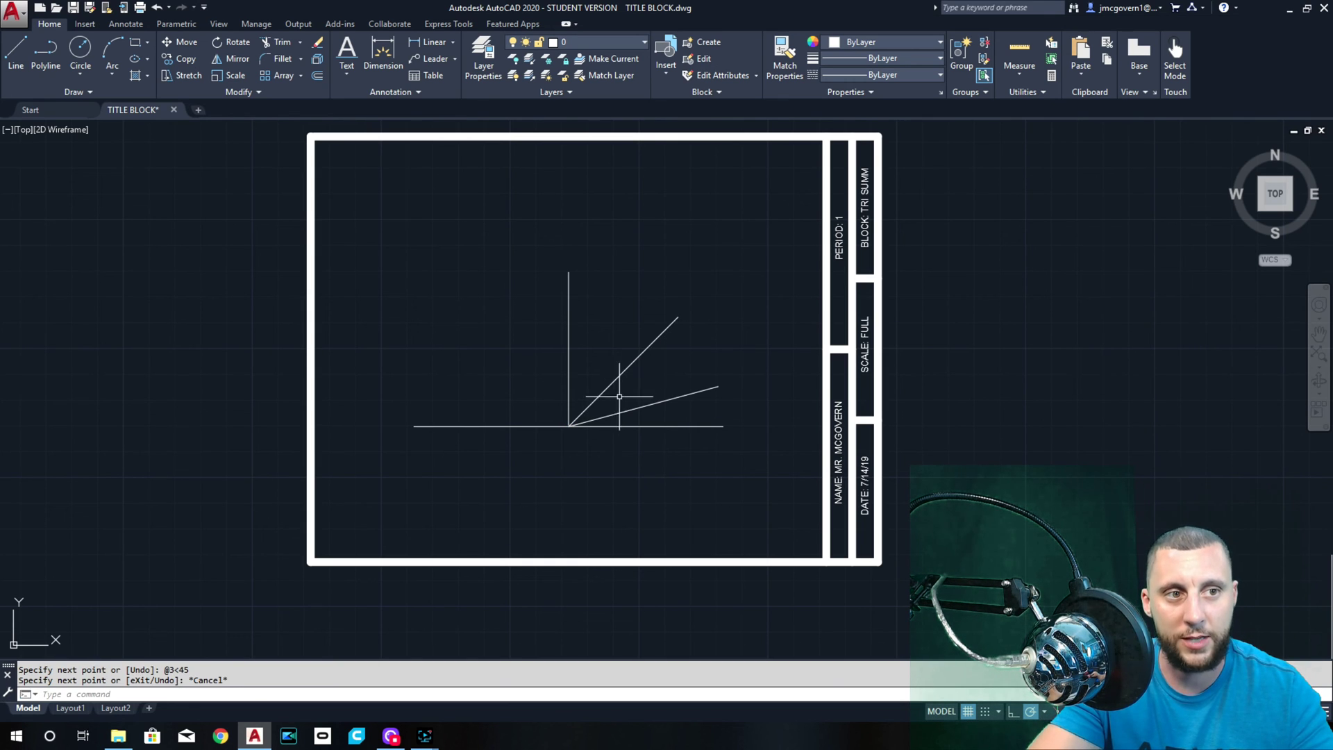
key(Return)
click(570, 427)
text(@3<30)
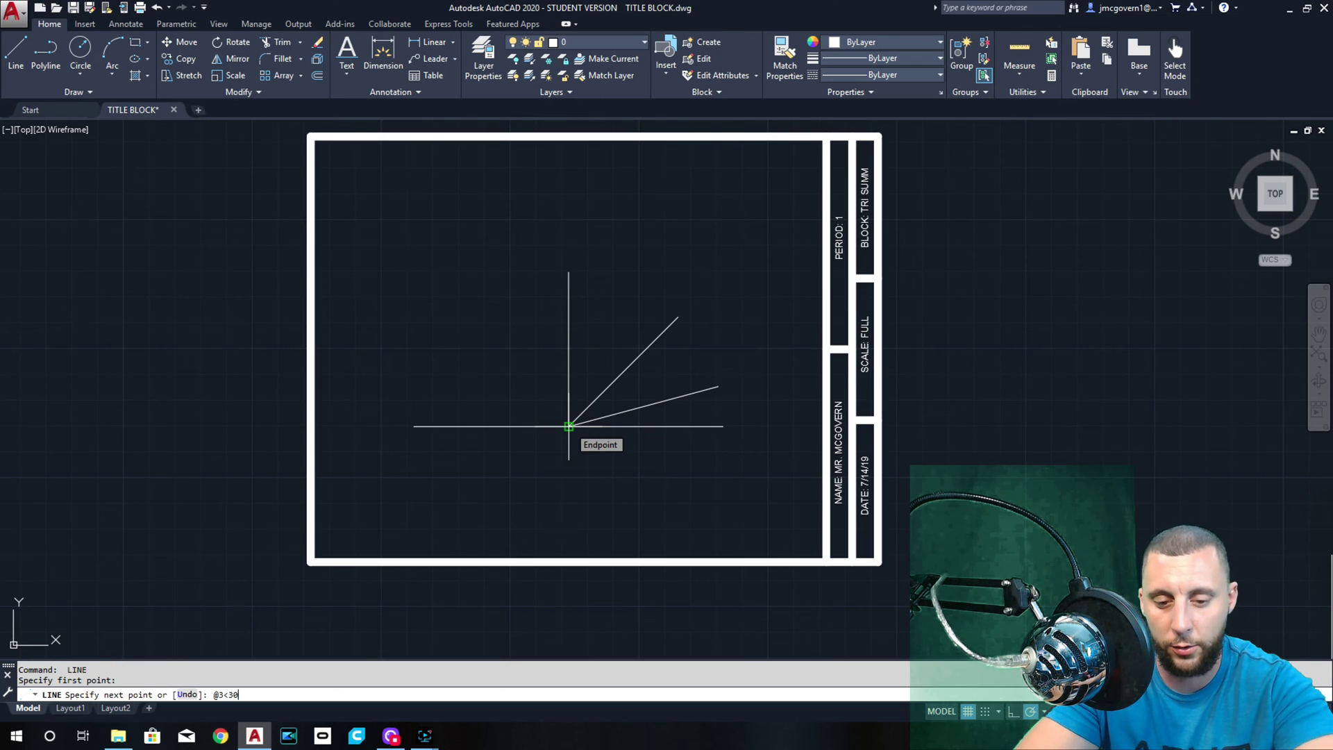
key(Return)
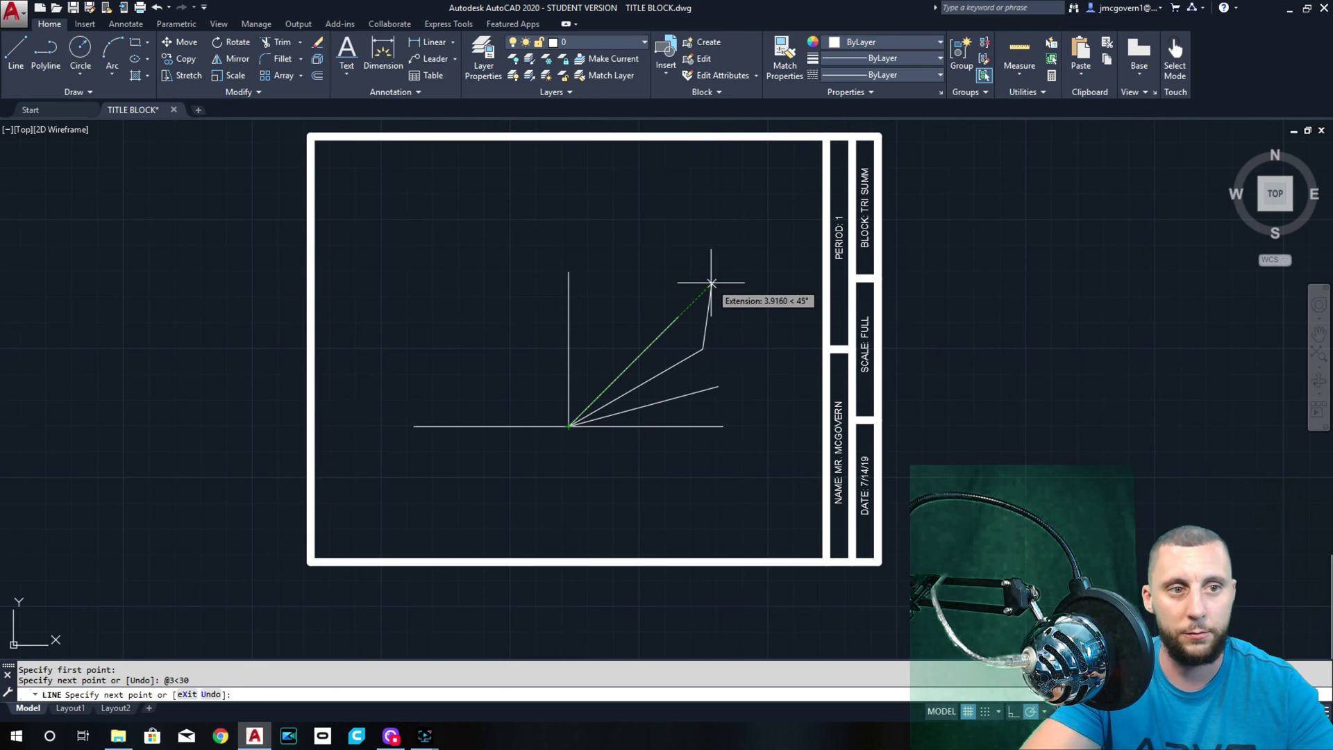
key(Escape)
- Draw 3-unit lines at 60° (@3<60) and 75° (@3<75) from the junction
key(Return)
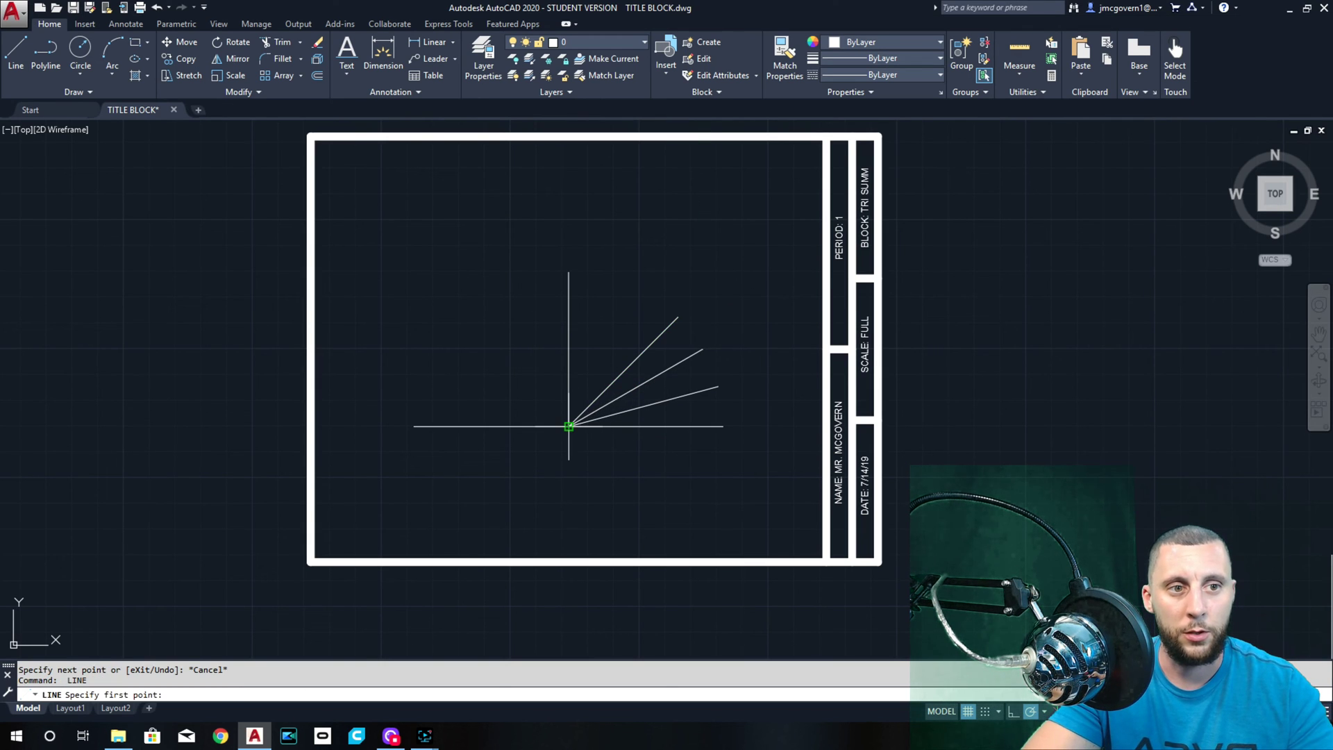
click(569, 426)
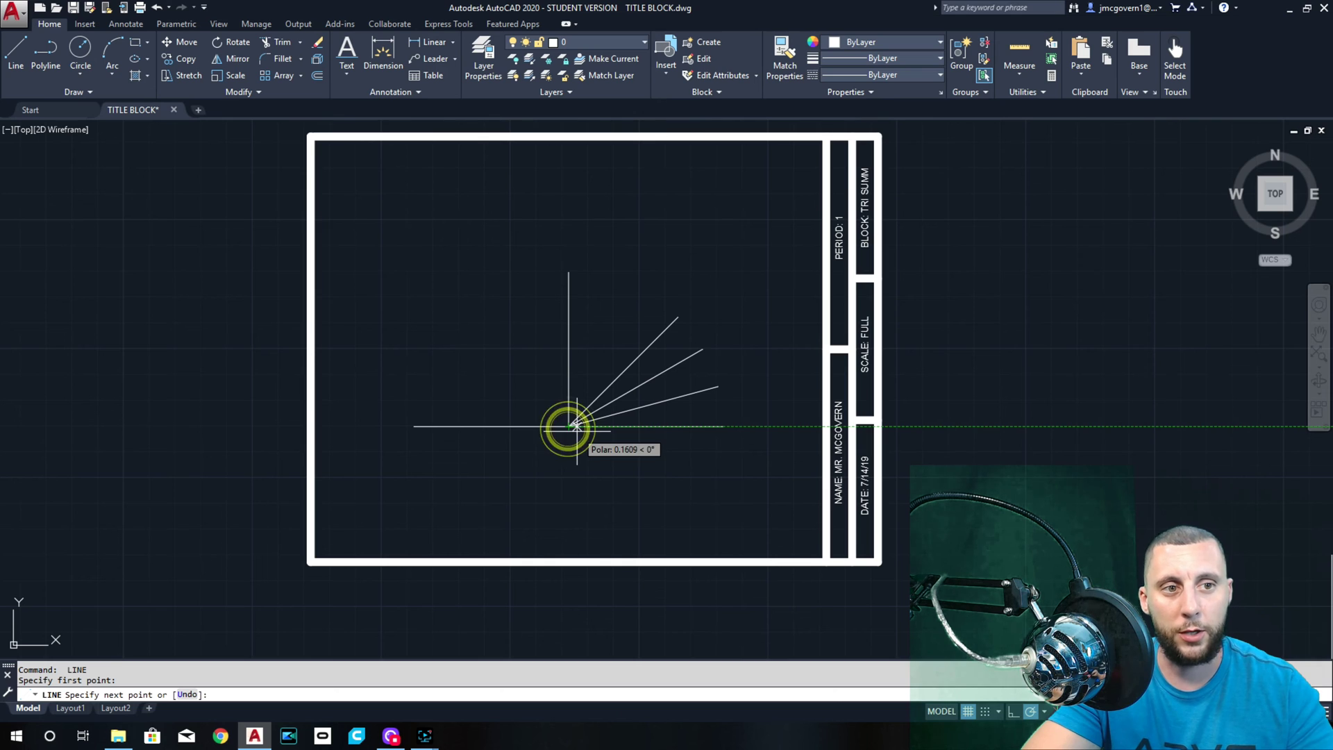
text(@)
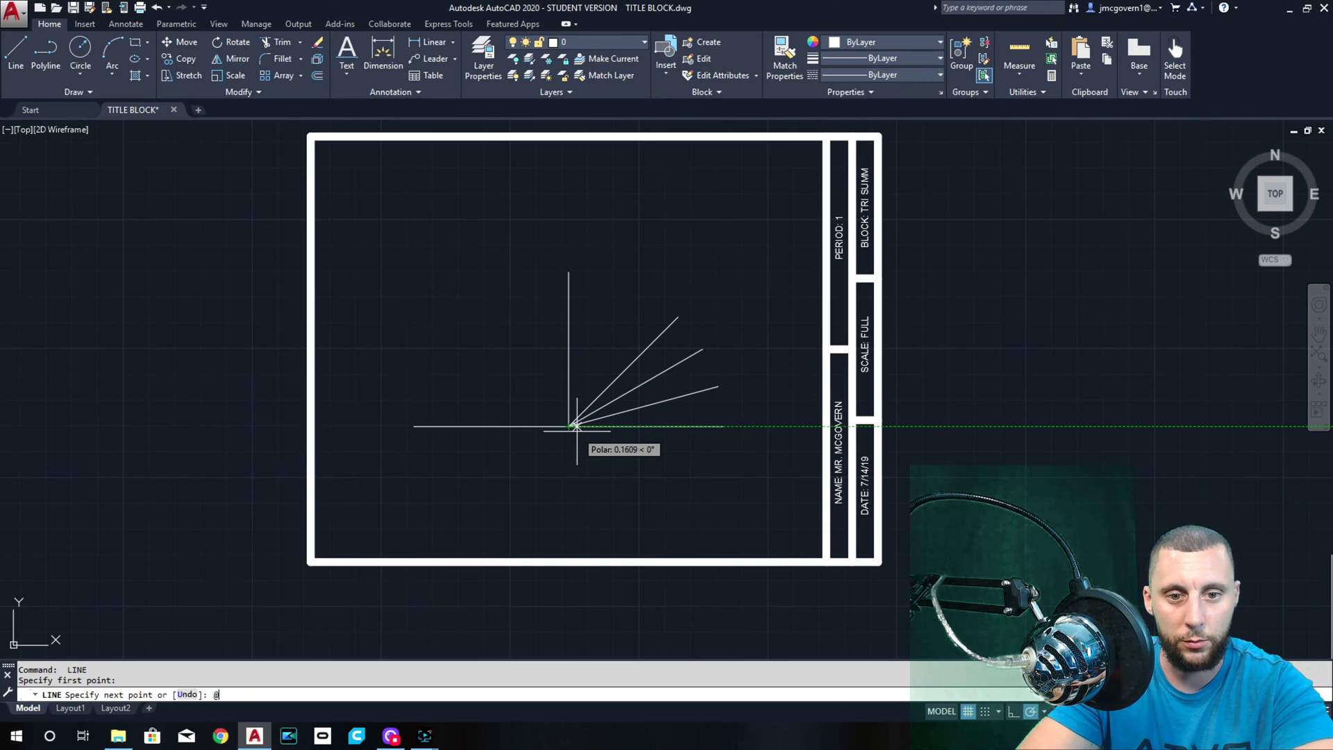
text(3<60)
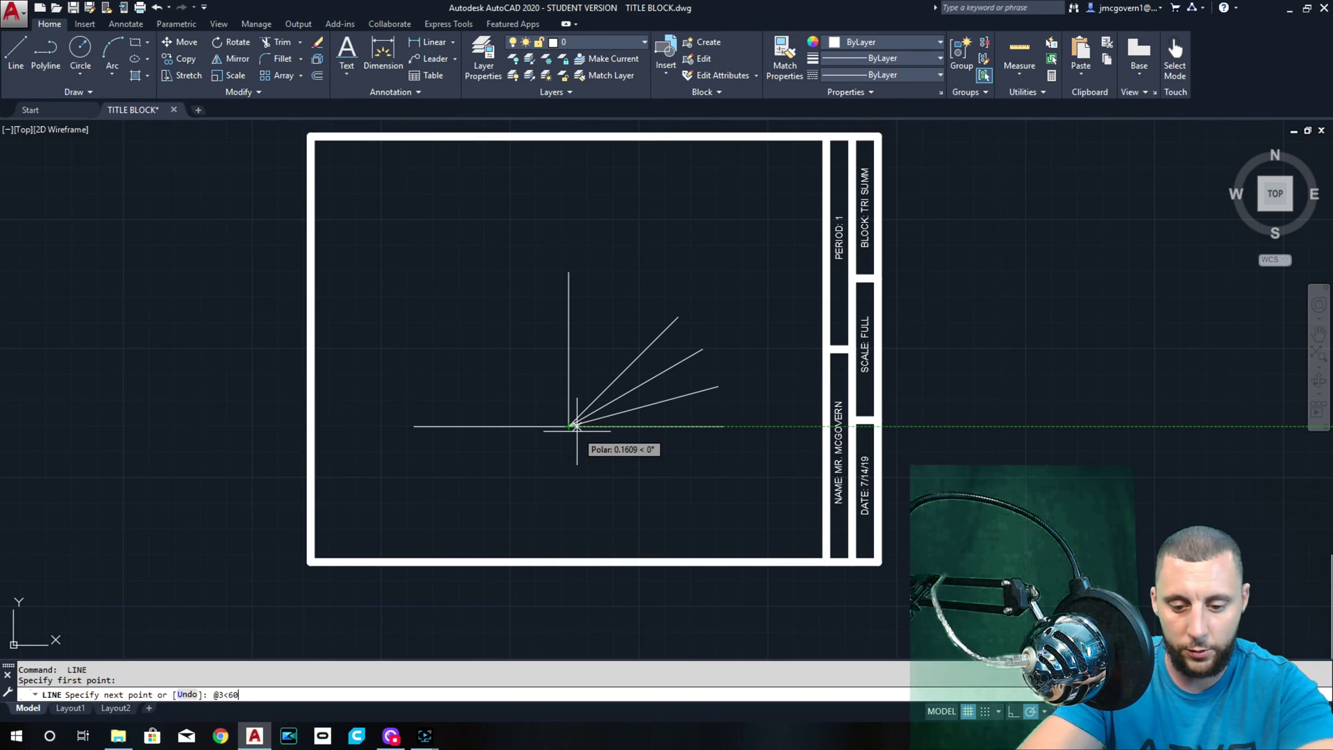
key(Return)
key(Escape)
key(Return)
click(568, 426)
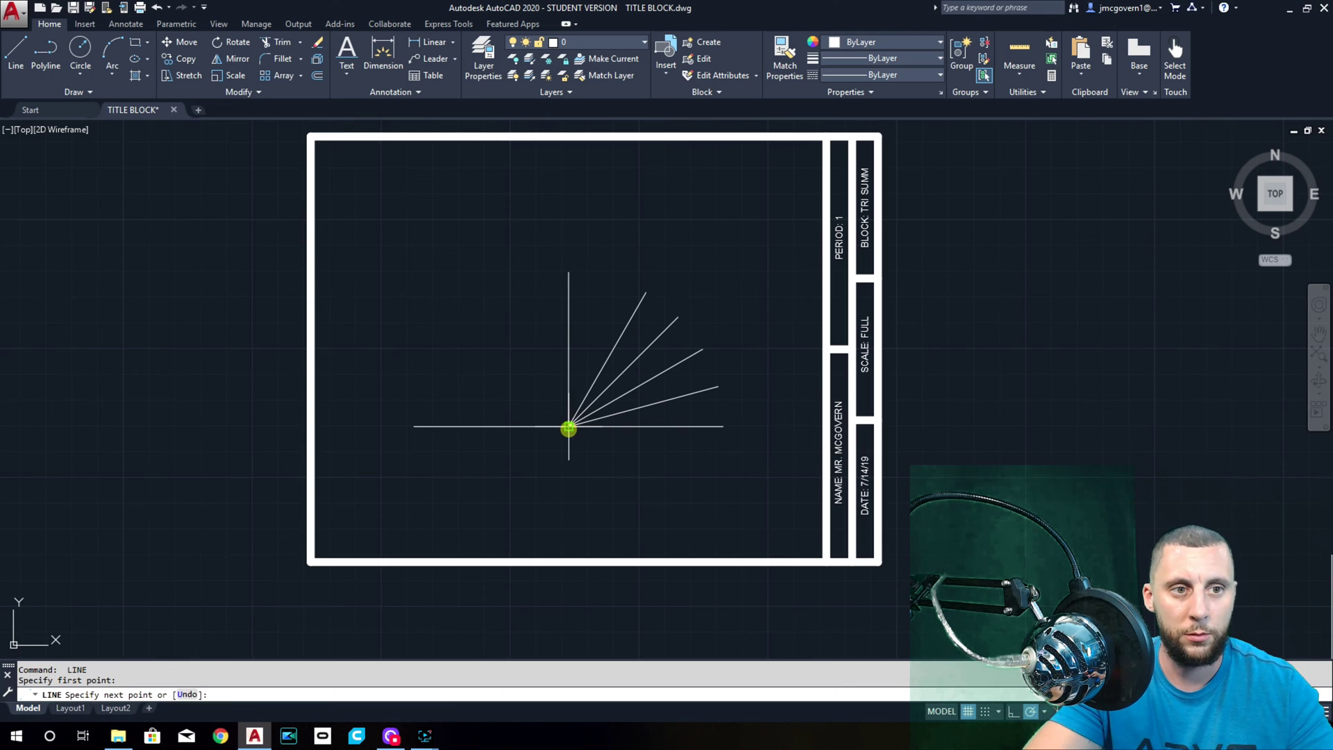
text(@3<7)
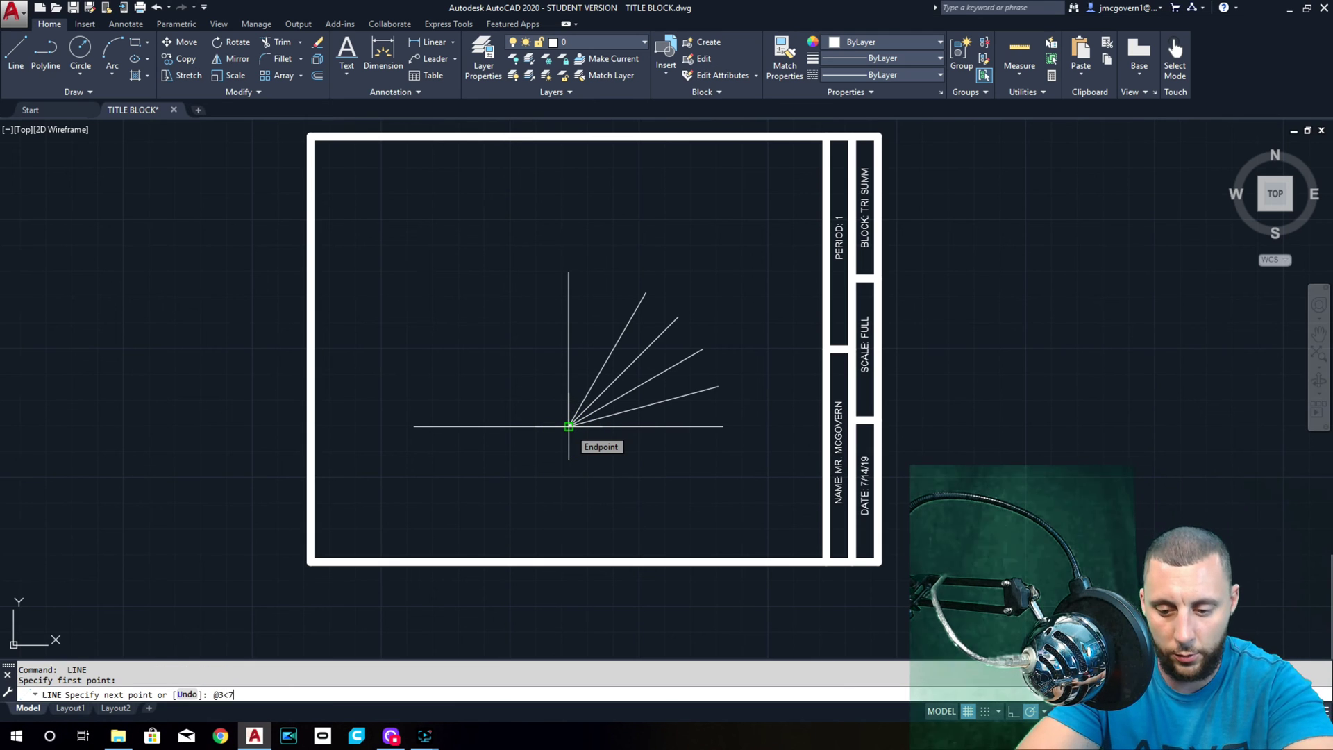
text(5)
key(Return)
key(Escape)
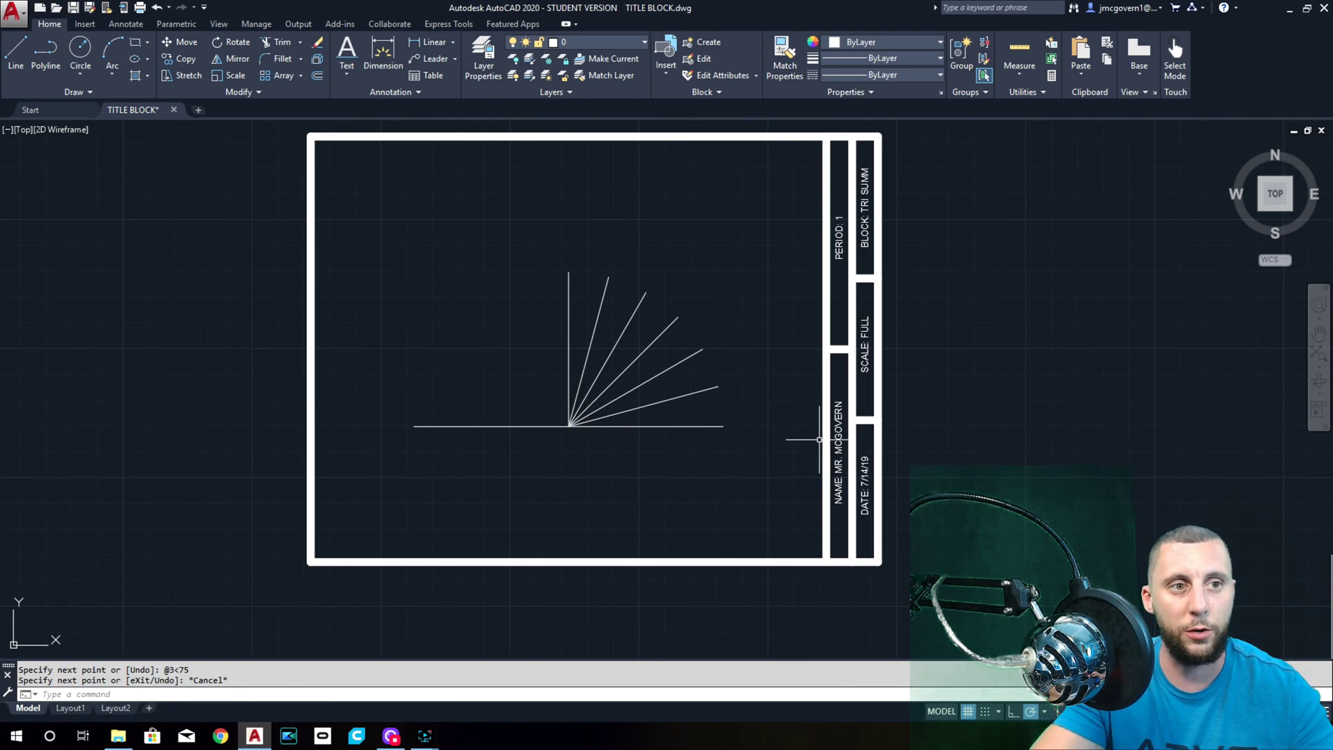
- Mirror the 15°–75° lines about the vertical line through the junction, answering N to keep originals
click(745, 274)
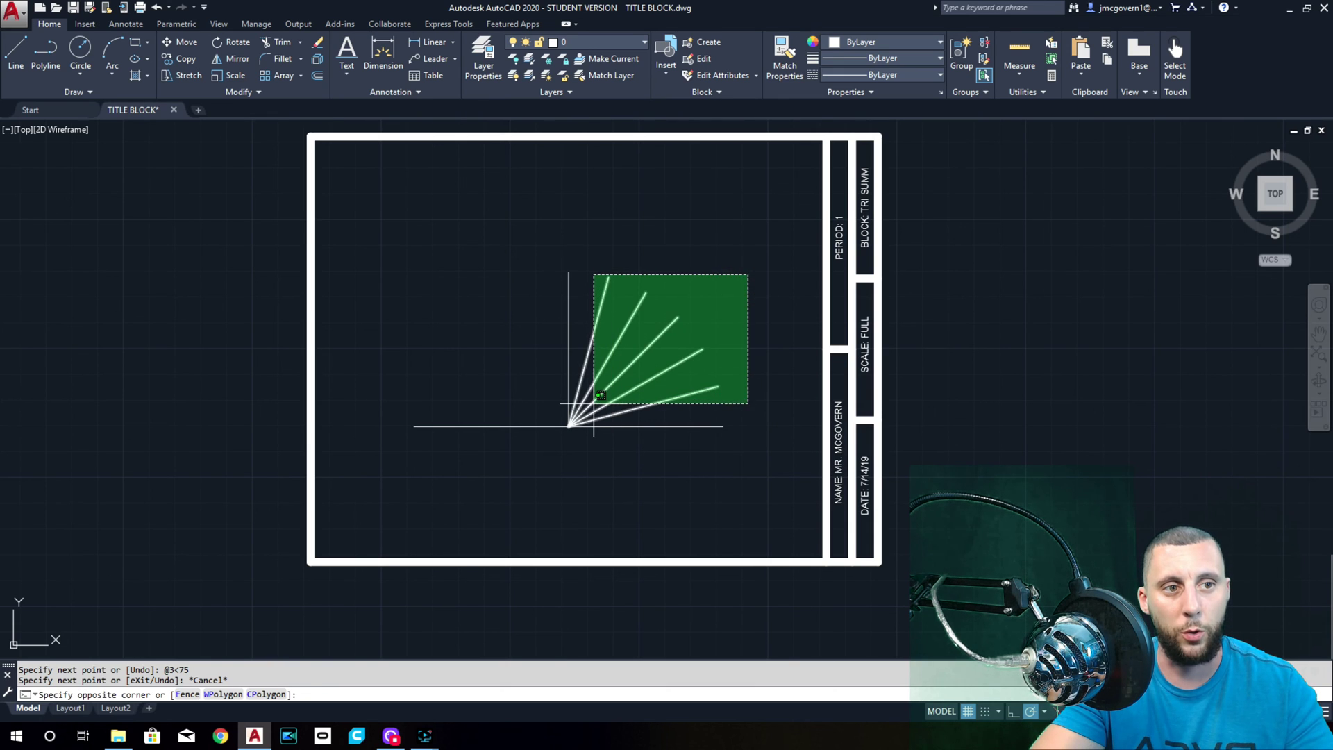
click(595, 404)
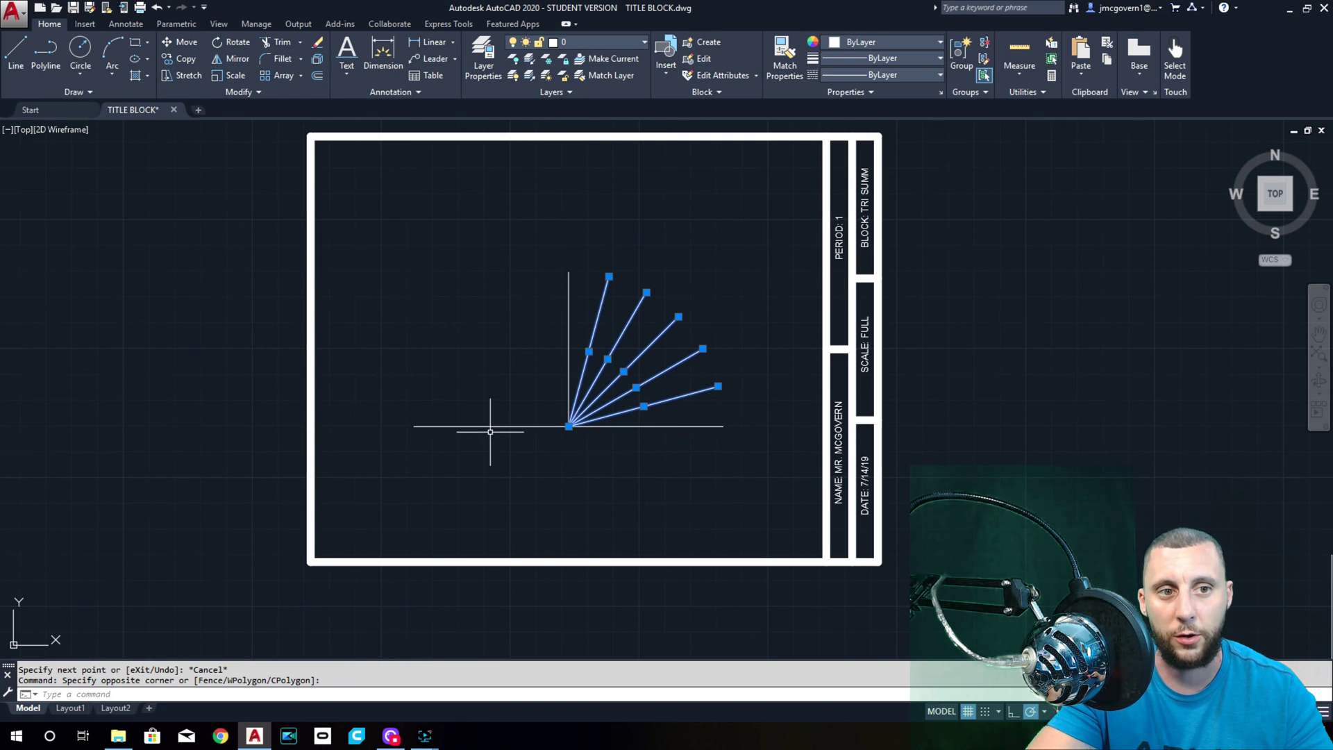
text(mi)
key(Return)
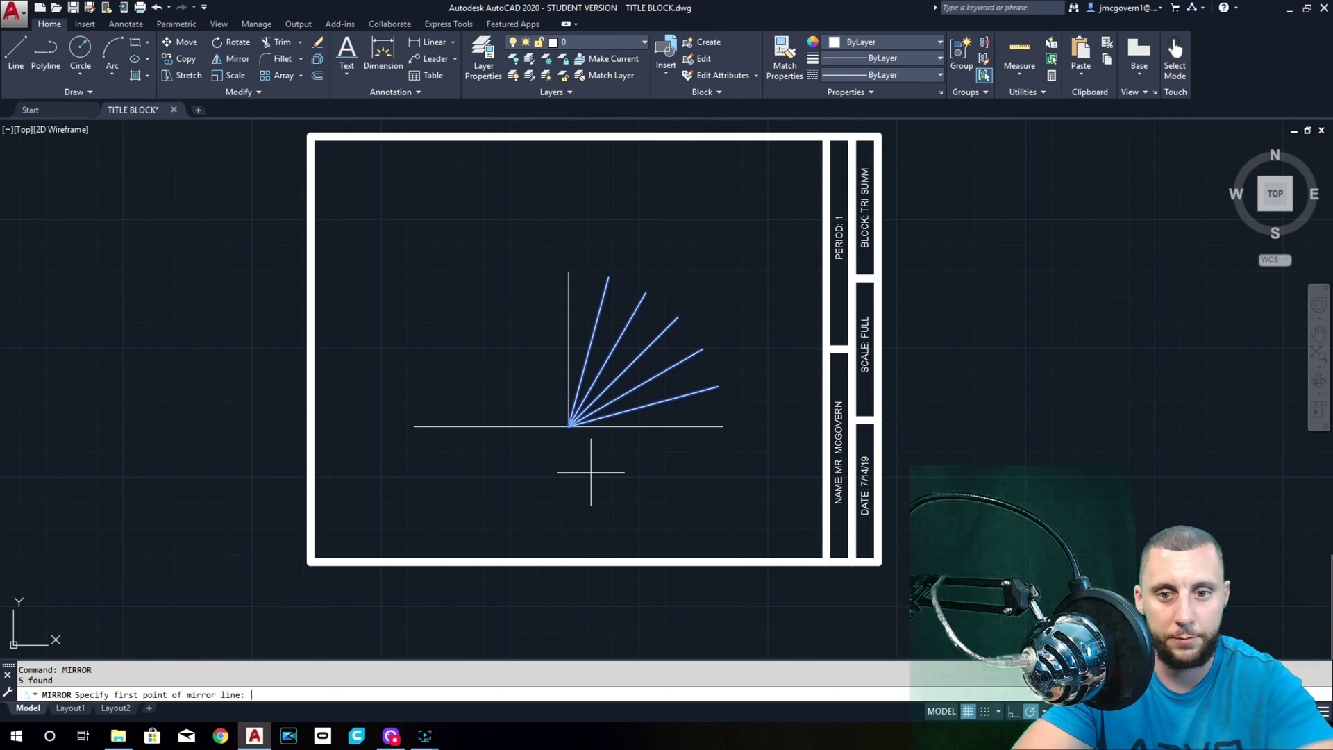
click(569, 426)
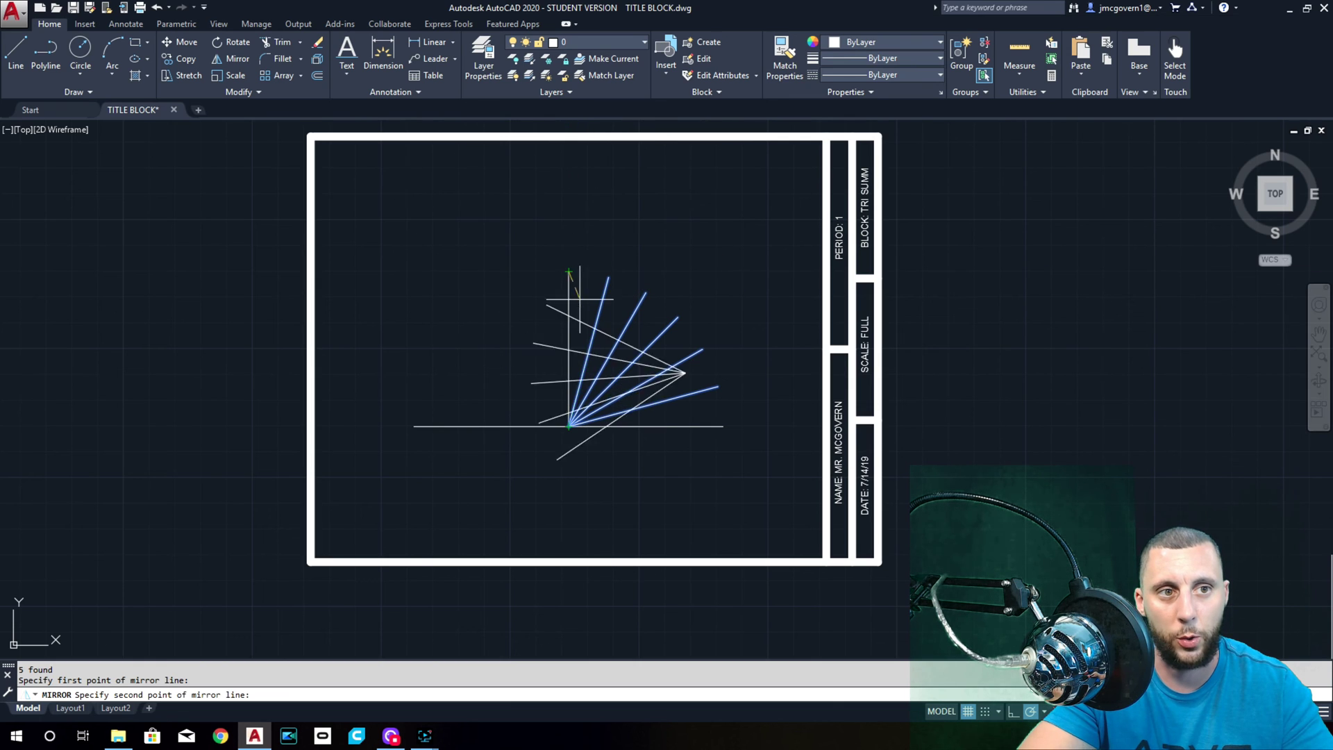
click(571, 403)
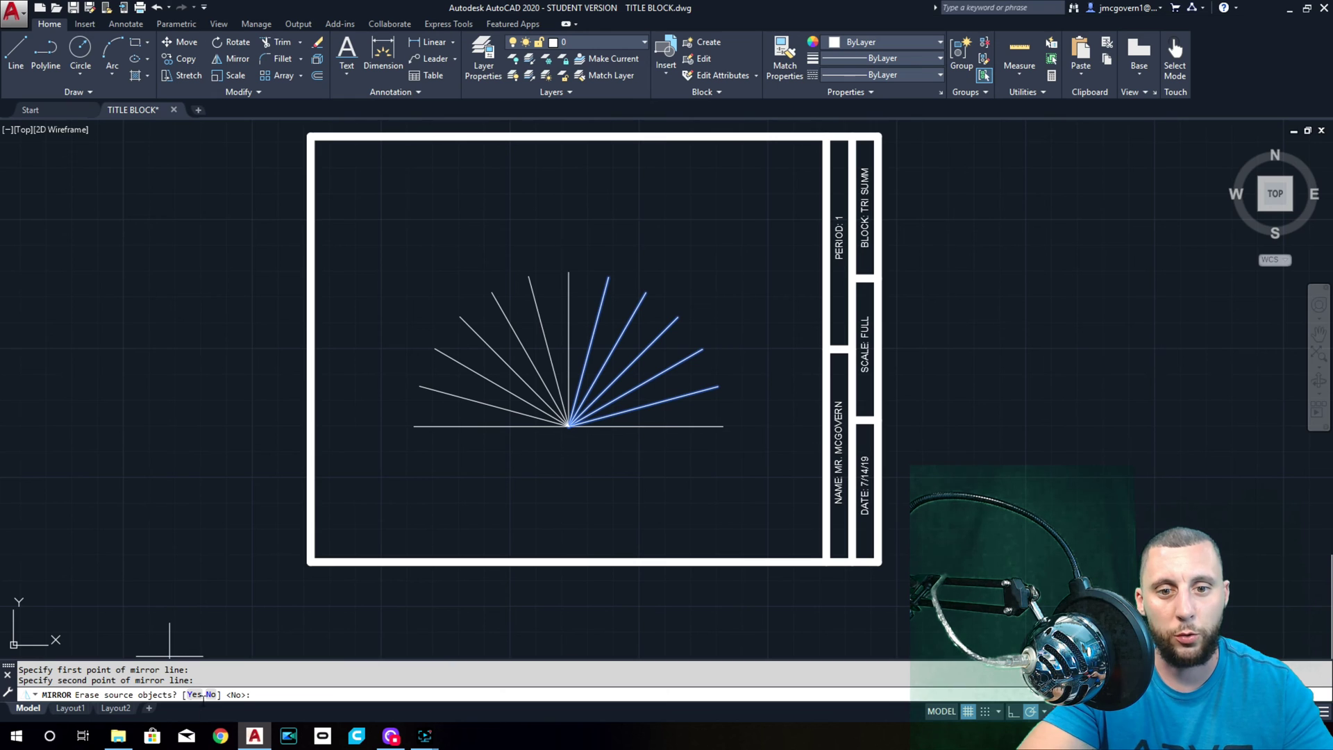
text(N)
key(Return)
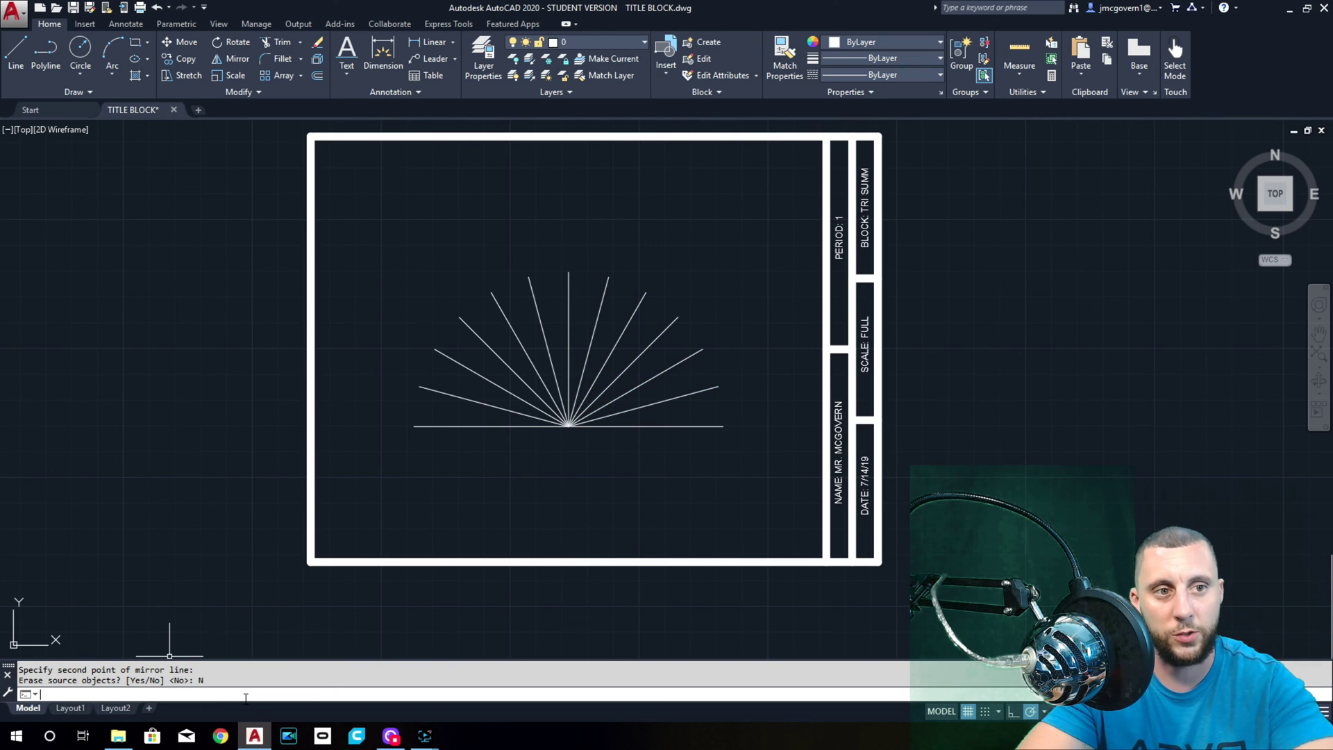
click(616, 500)
- Set the lineweight of all fan lines to 0.70 mm
click(530, 399)
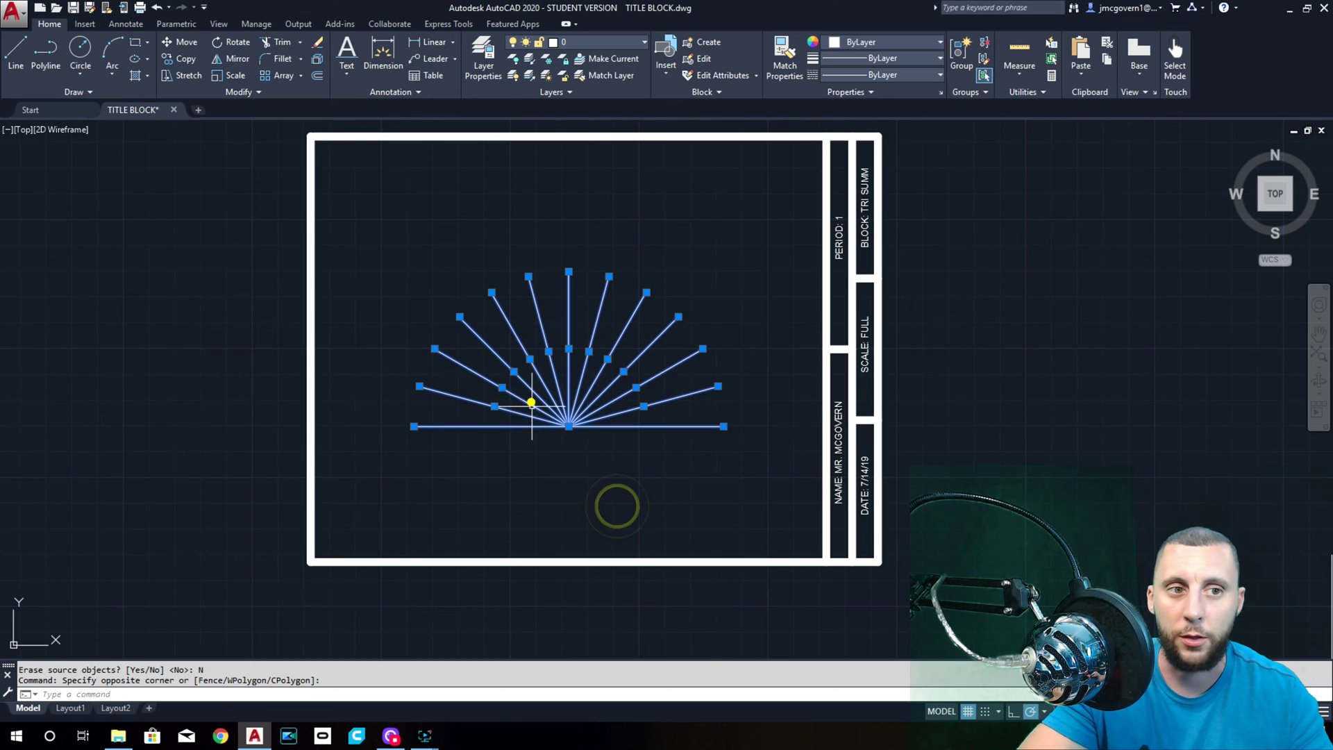
click(861, 58)
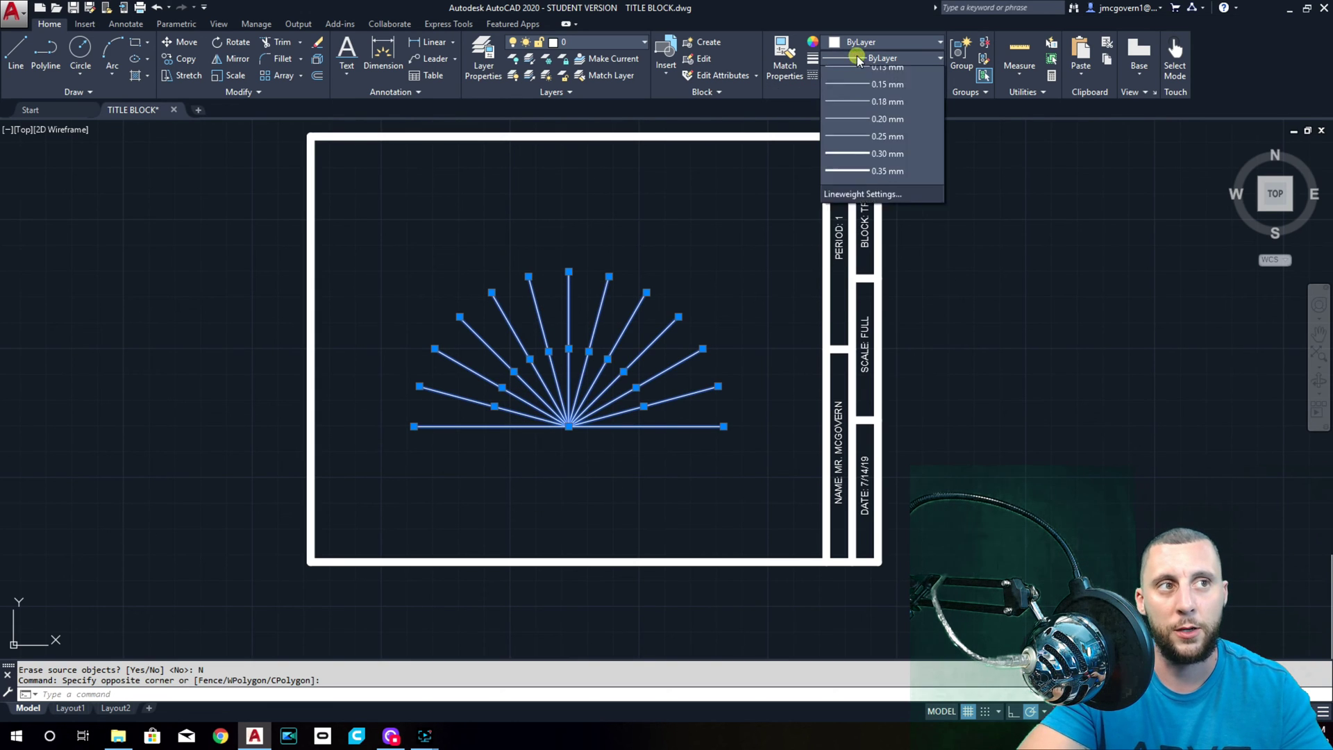
scroll(882, 223, down, 3)
click(886, 219)
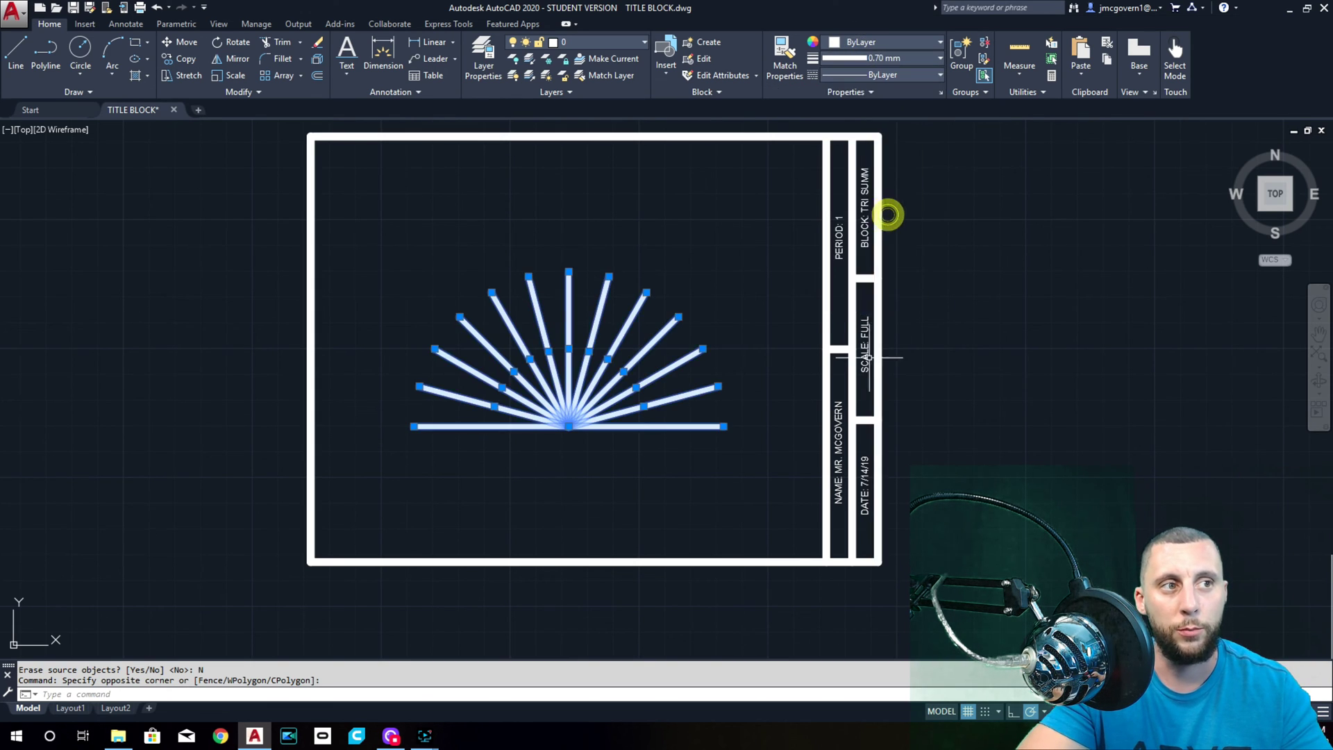
key(Escape)
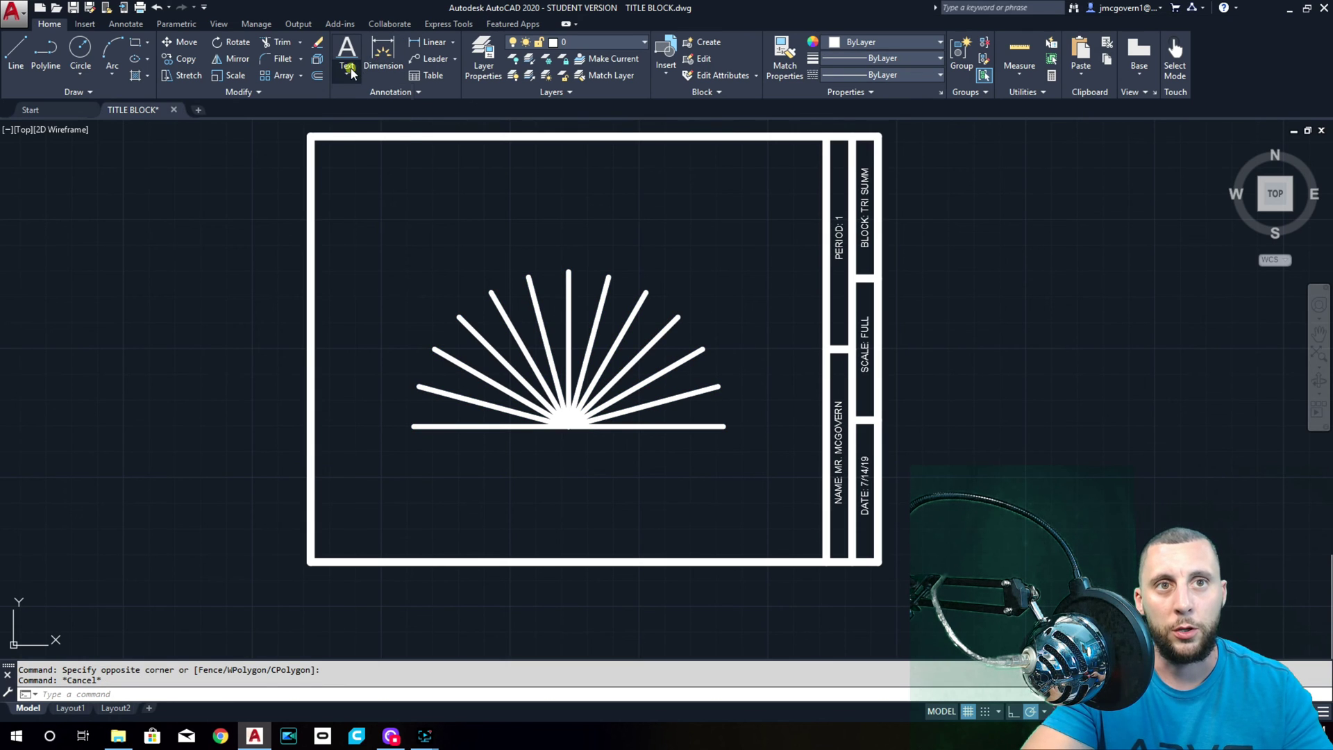
- Start single-line text above the fan with height 1/8 and rotation 0
click(346, 69)
click(379, 127)
click(537, 218)
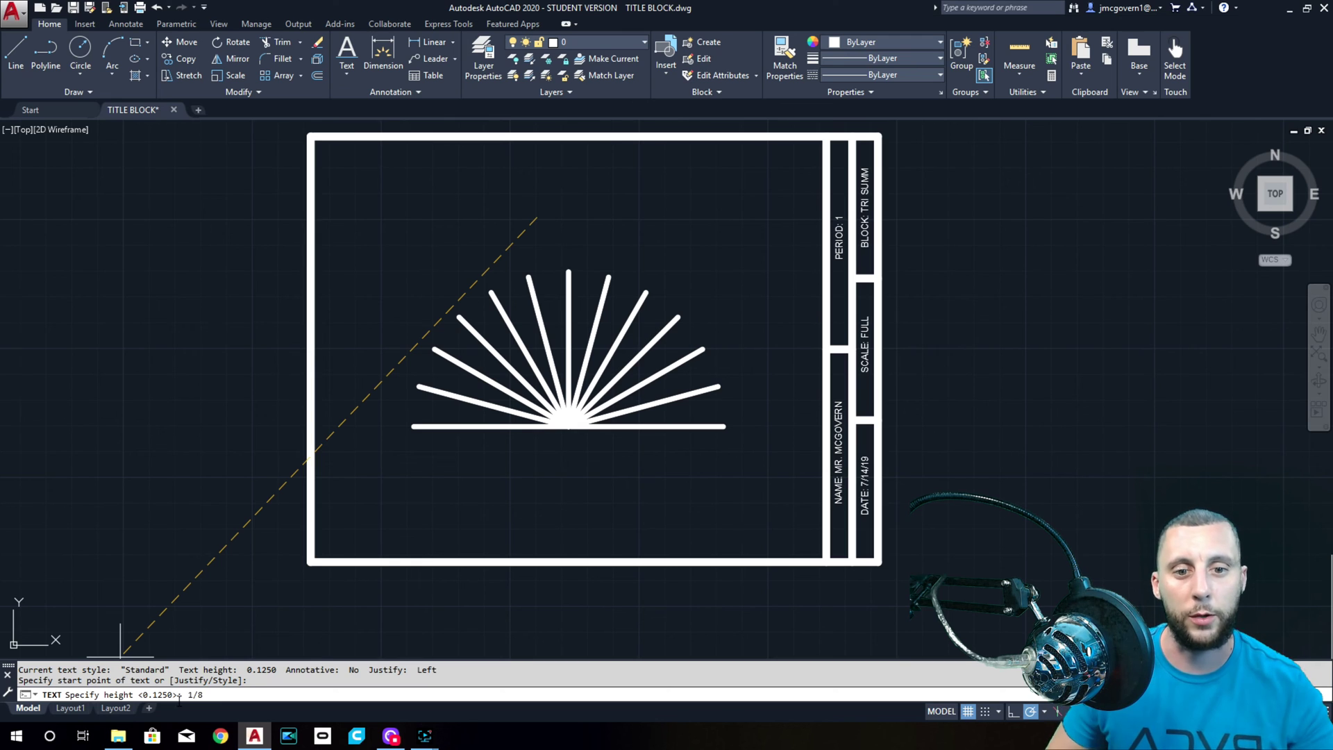
key(Return)
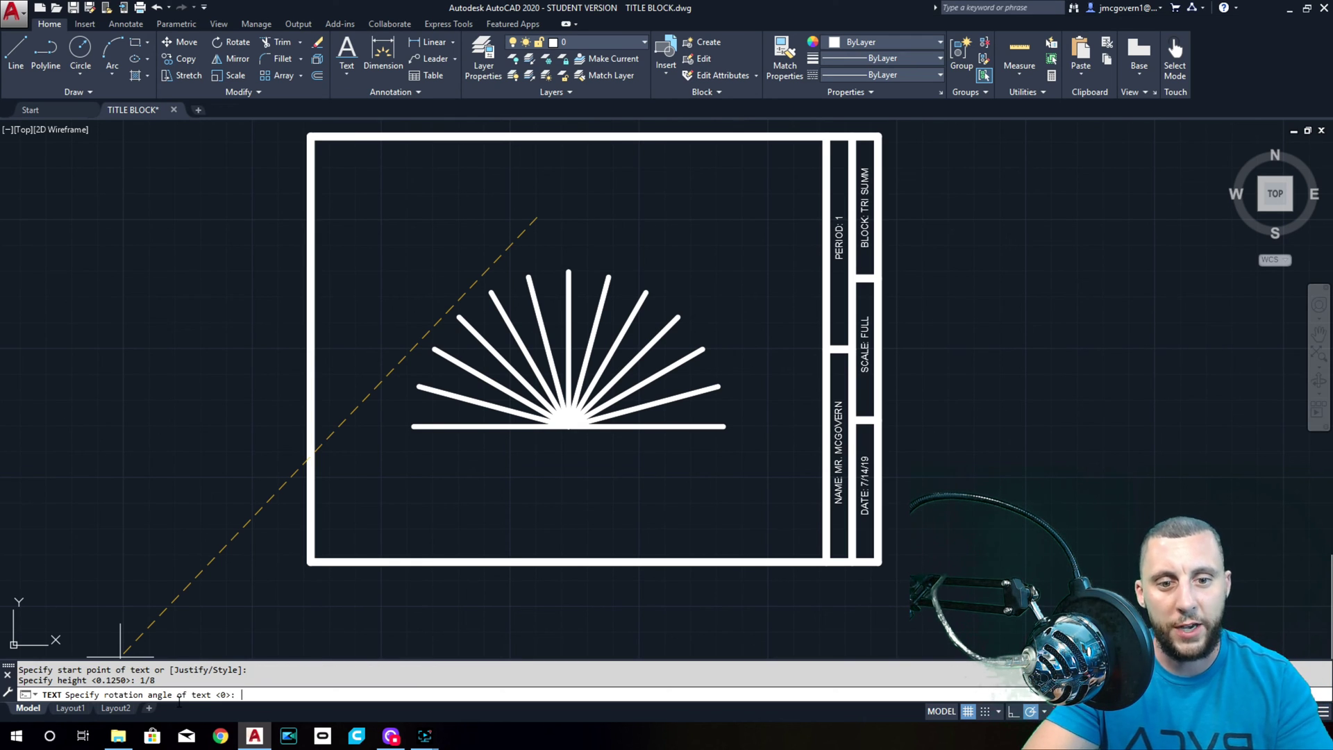
key(Return)
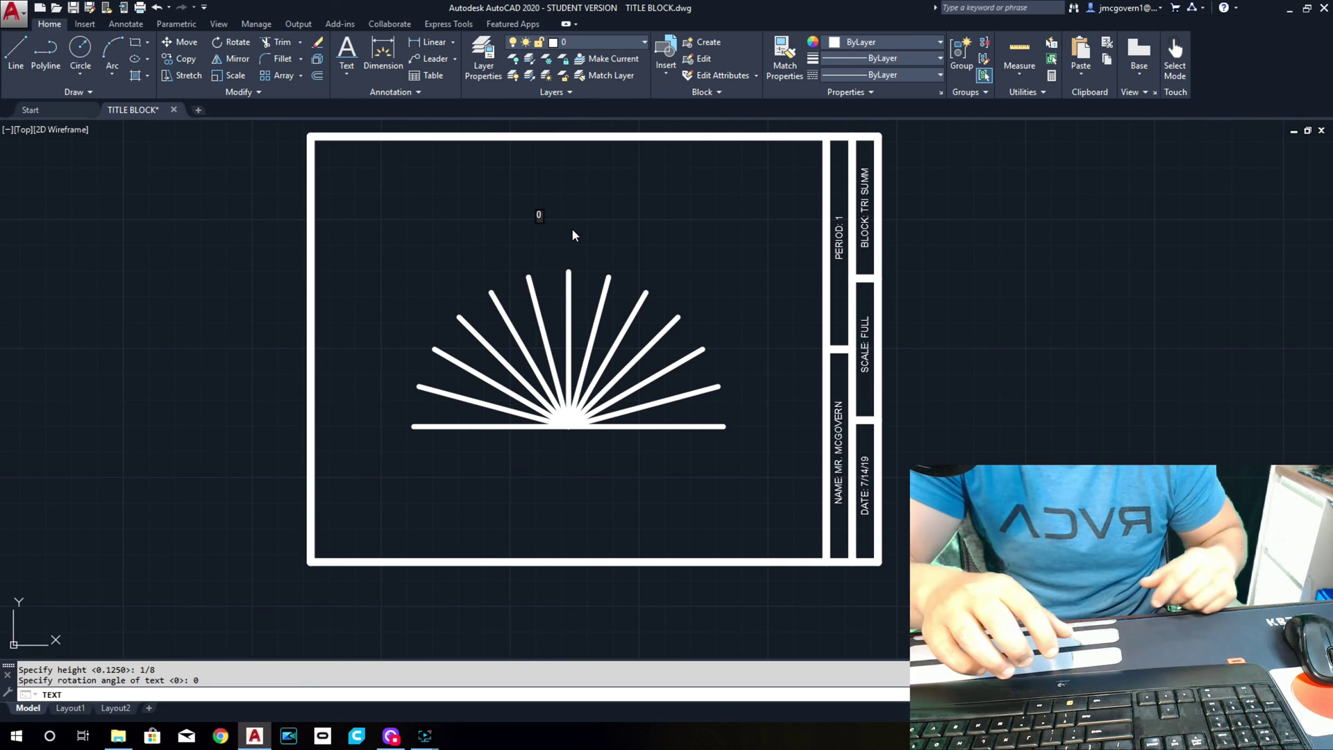
- Try adding a degree symbol via an Alt code next to the typed '0' label
key(alt)
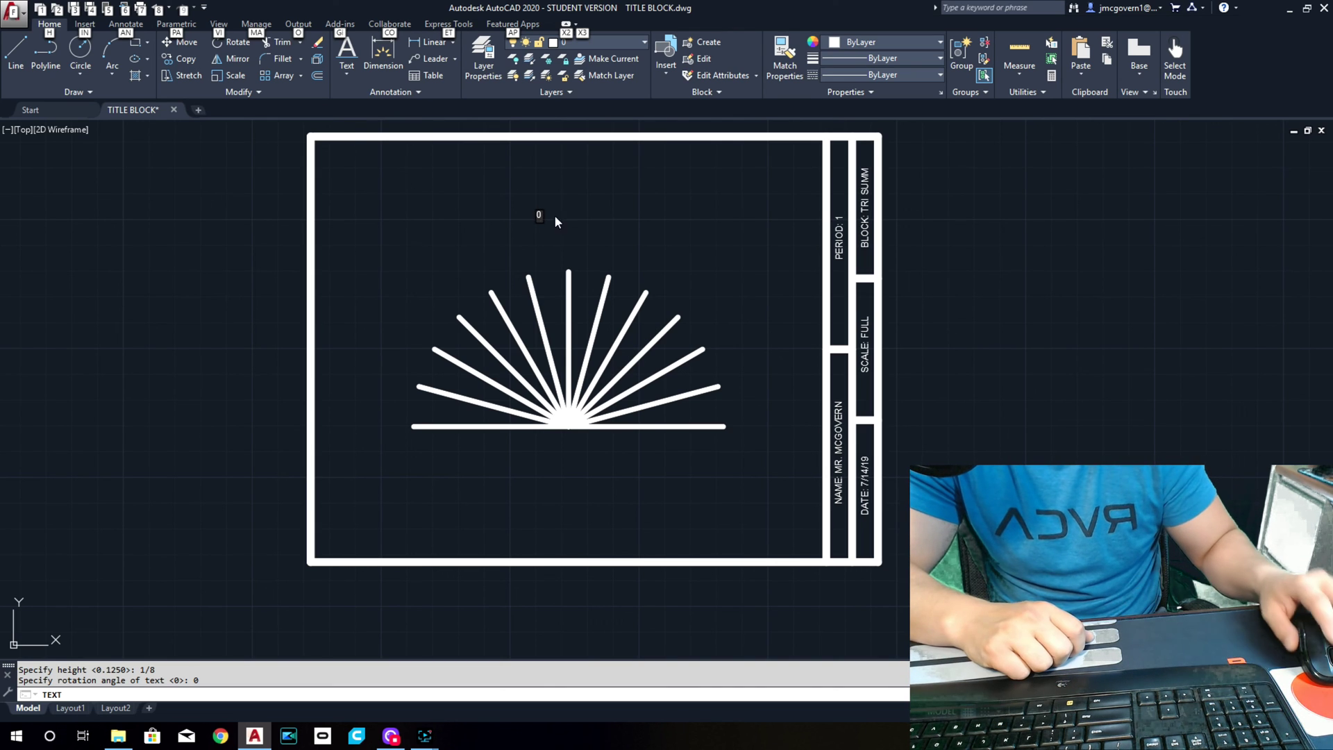
click(554, 214)
- Delete the stray spade symbol after the 0 and end the text entry
click(566, 215)
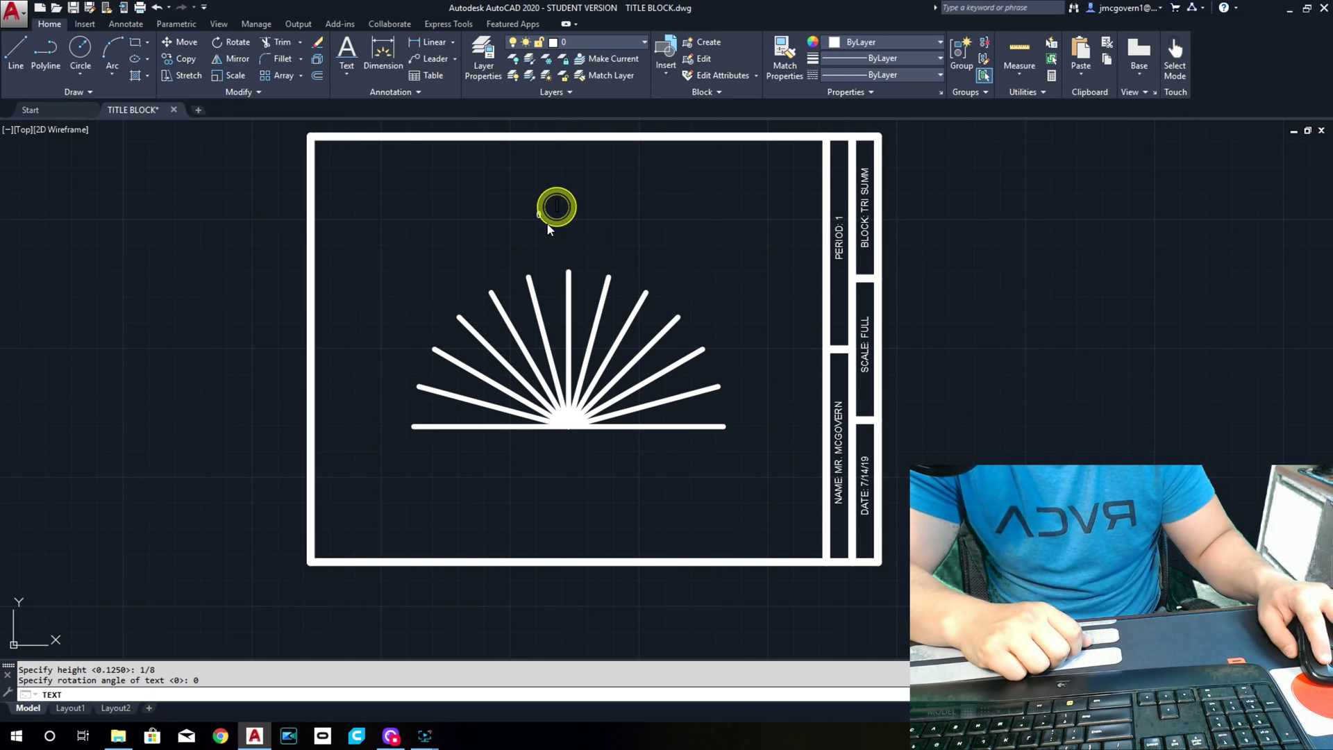
click(567, 214)
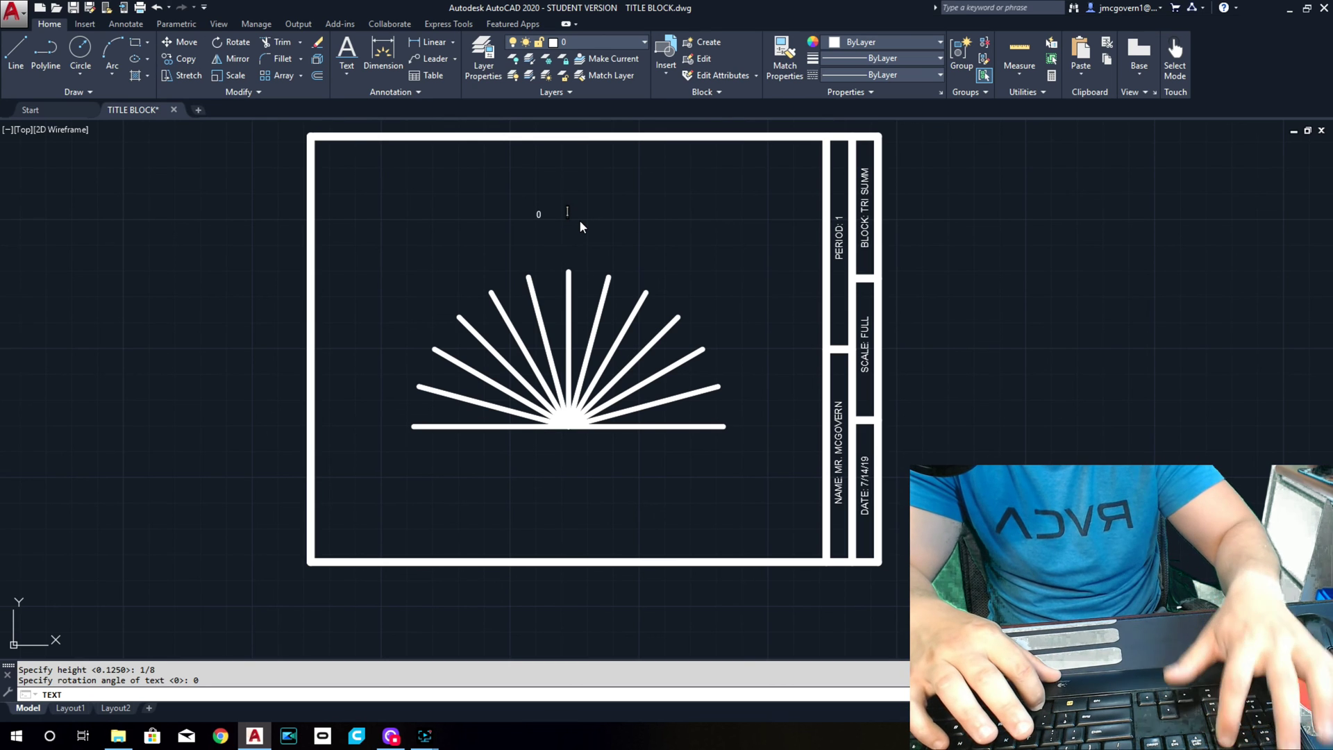
scroll(556, 215, up, 6)
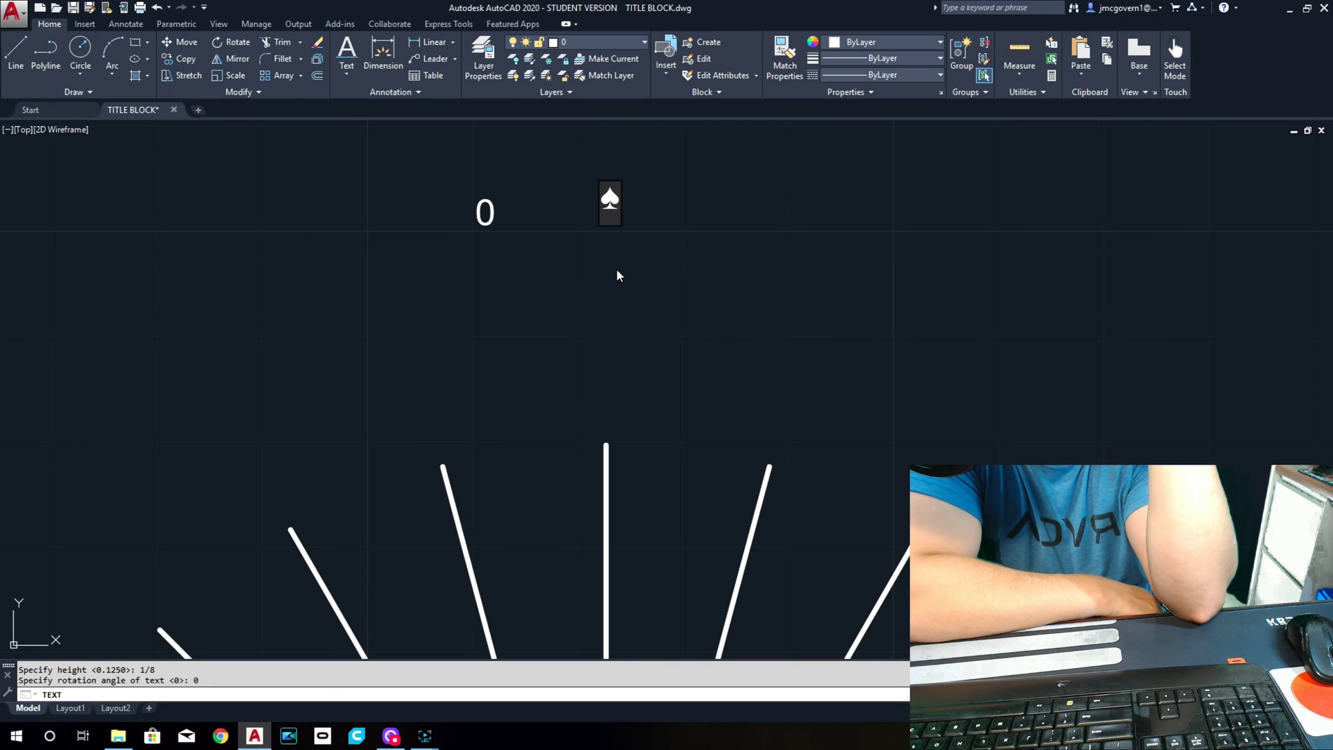
key(BackSpace)
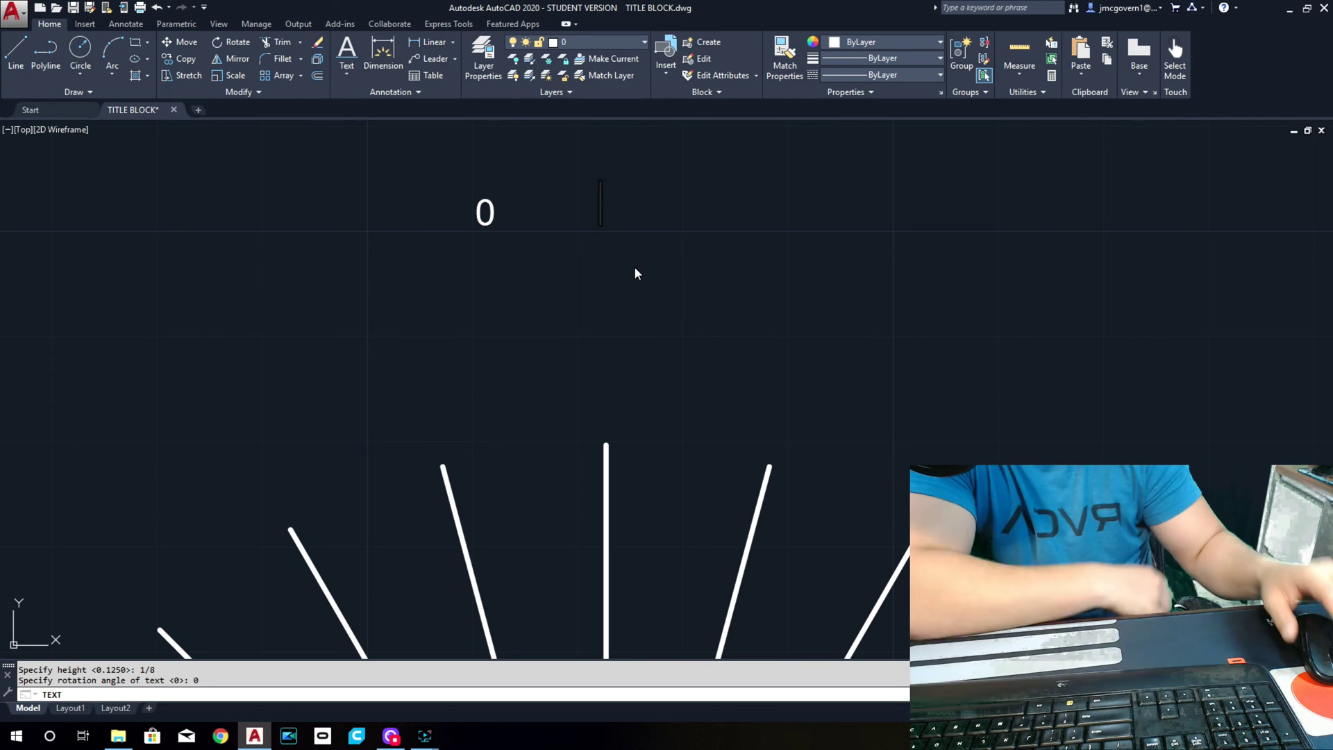
key(Escape)
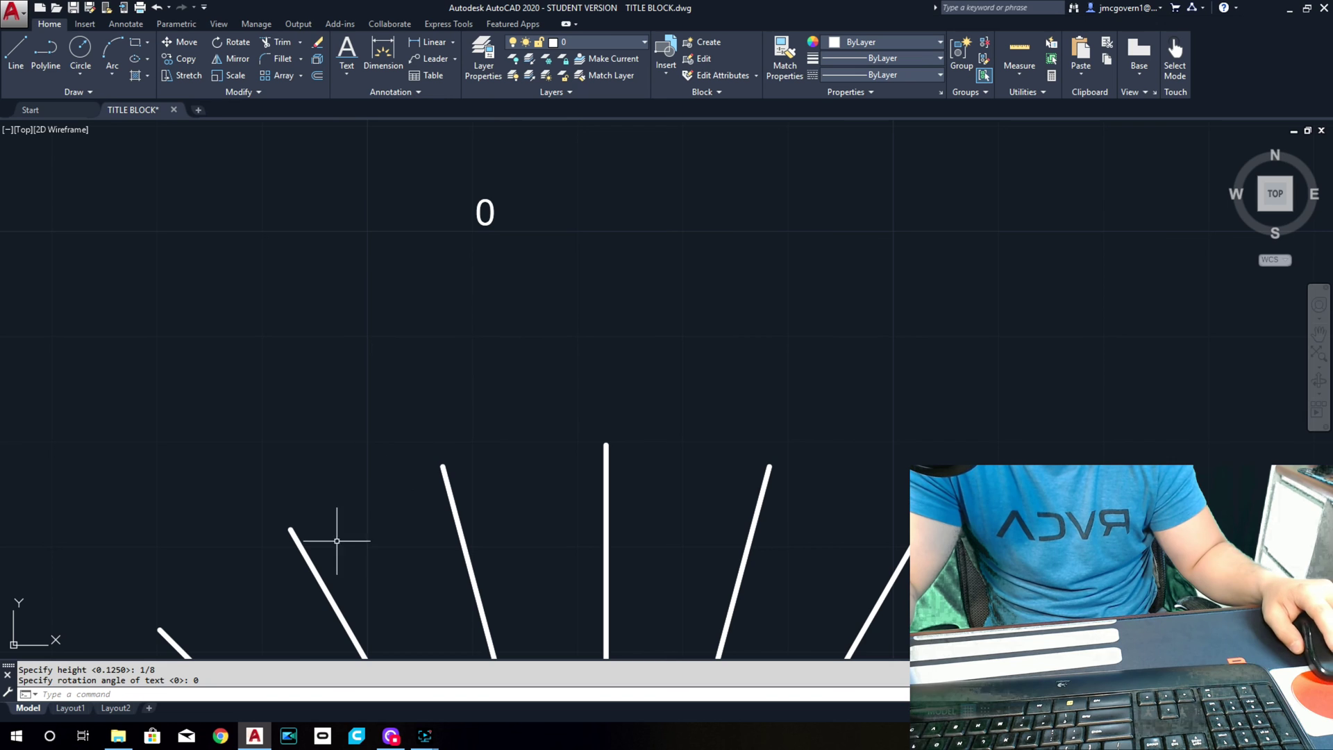
click(222, 734)
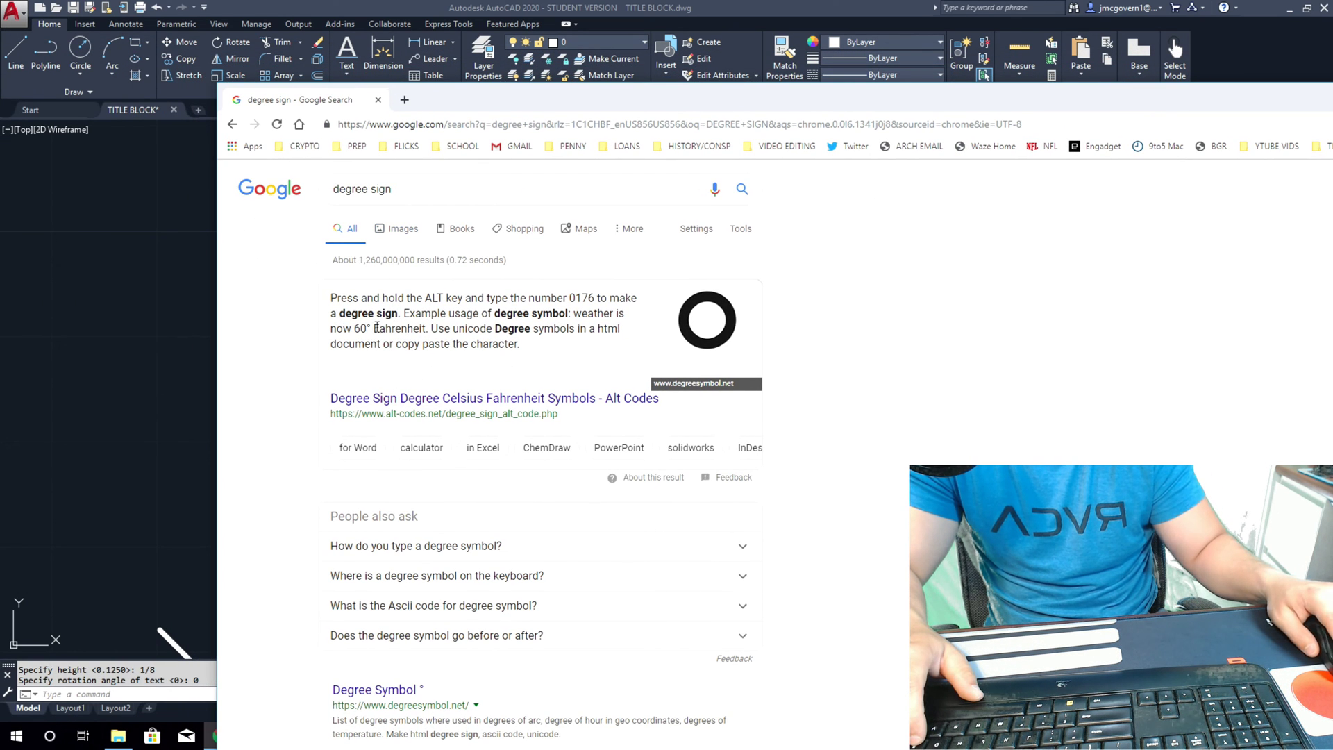
- Copy the ° from Chrome's degree sign result, close Chrome, and reopen the 0 label for editing
drag(377, 327, 366, 328)
key(ctrl+c)
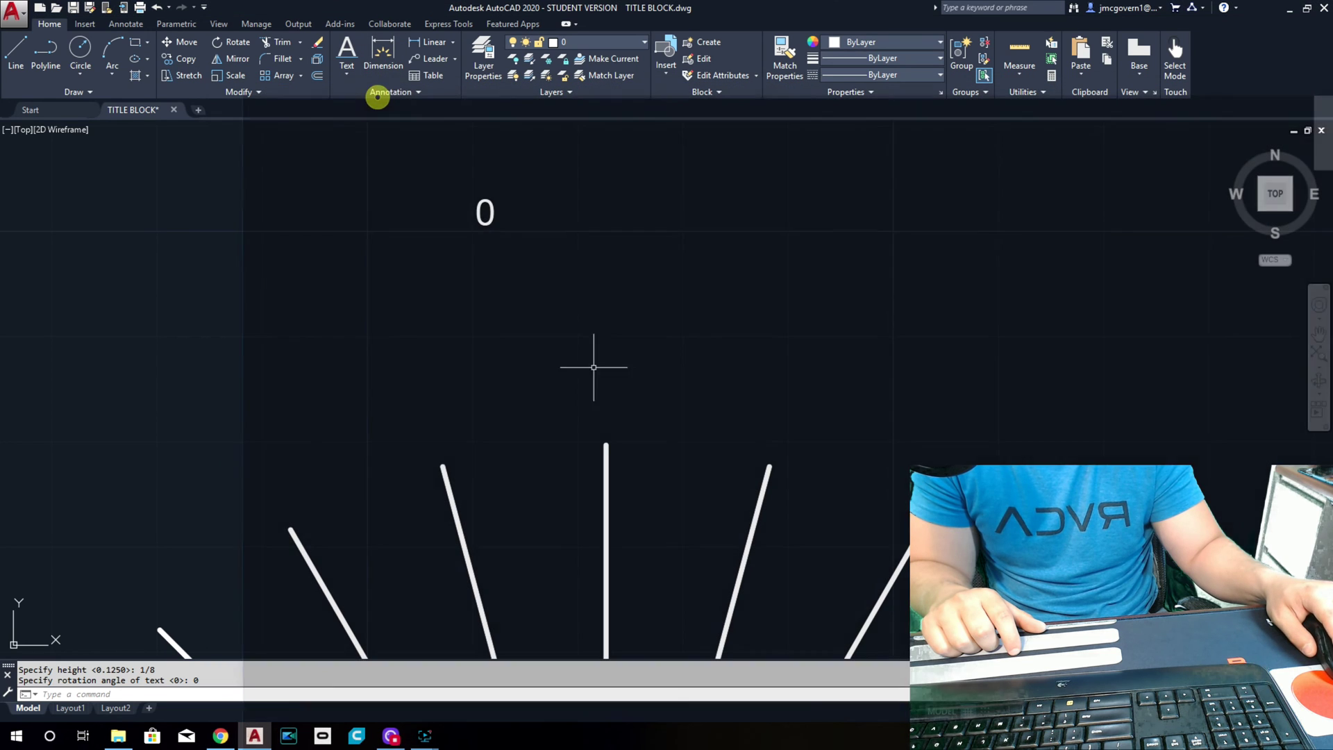
click(379, 100)
click(489, 222)
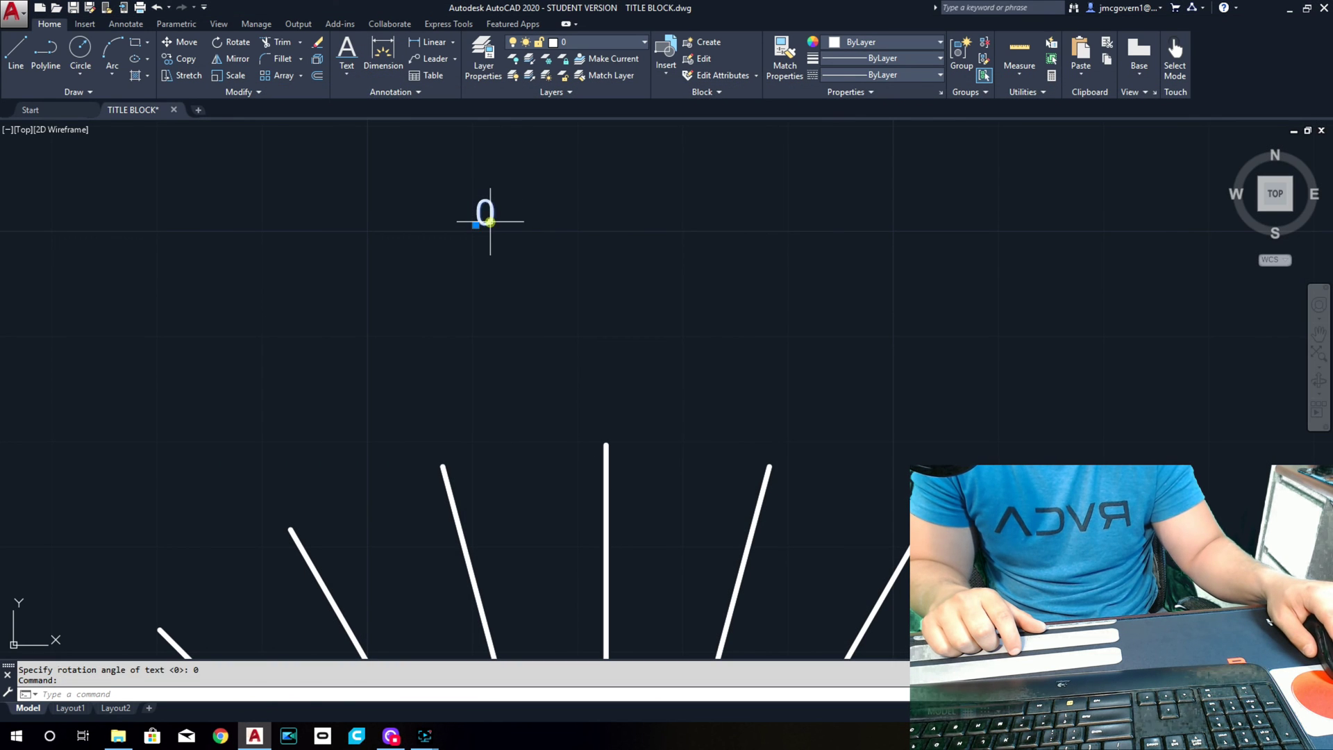
double_click(489, 222)
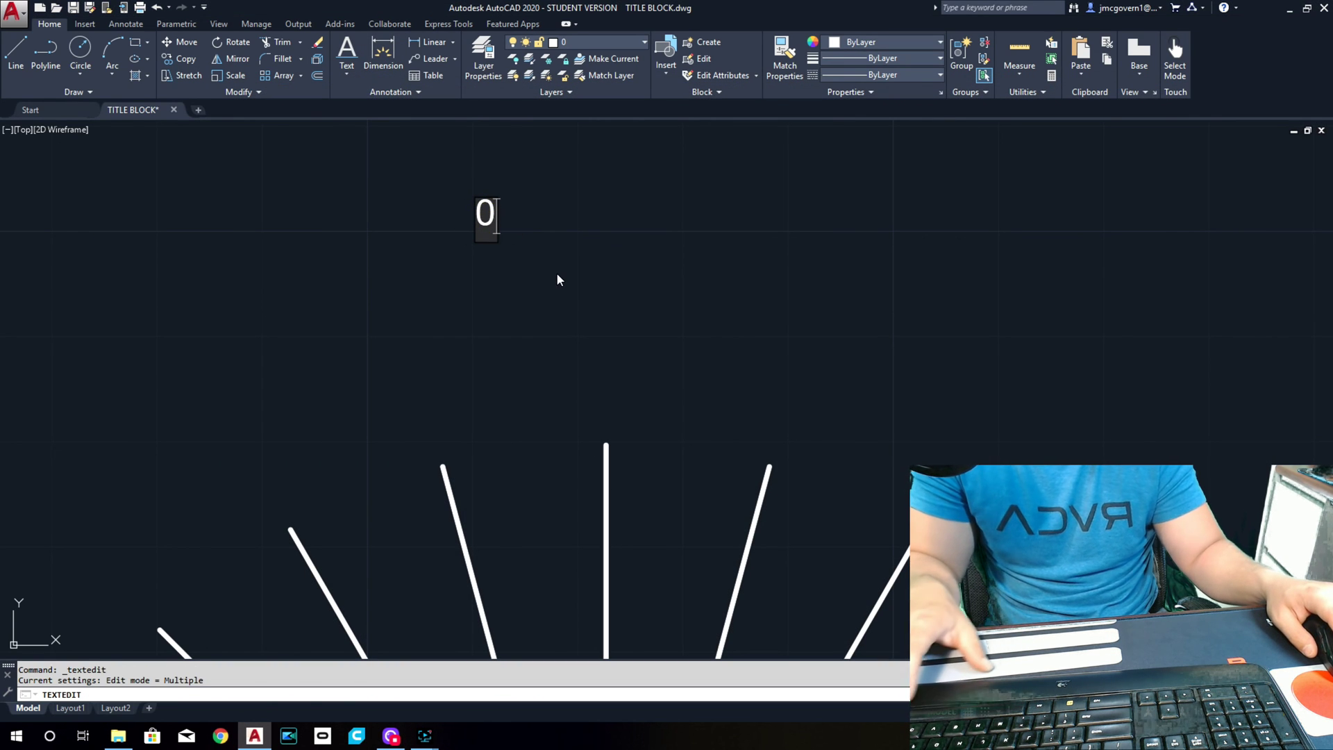
- Paste the copied degree sign after the 0 so the label reads 0°
key(ctrl+v)
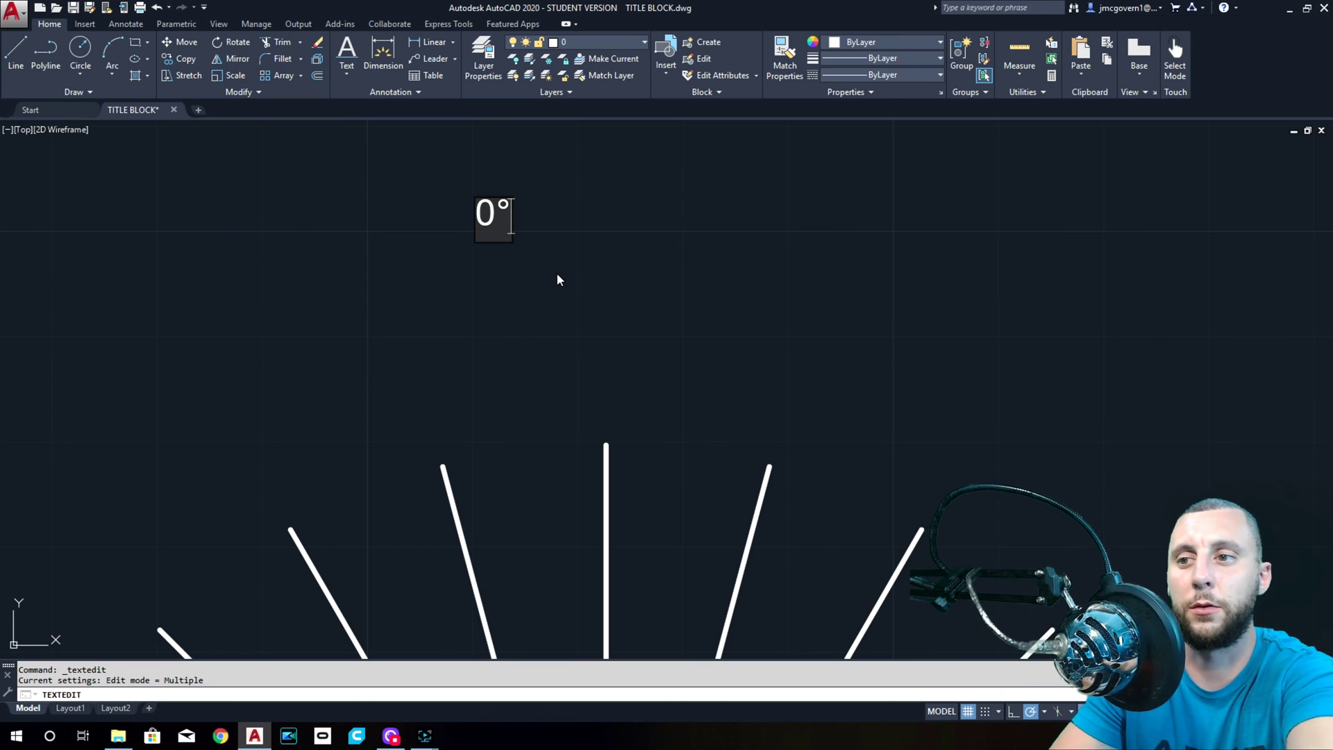
click(597, 243)
- Select the 0° label and copy it to the clipboard
click(358, 75)
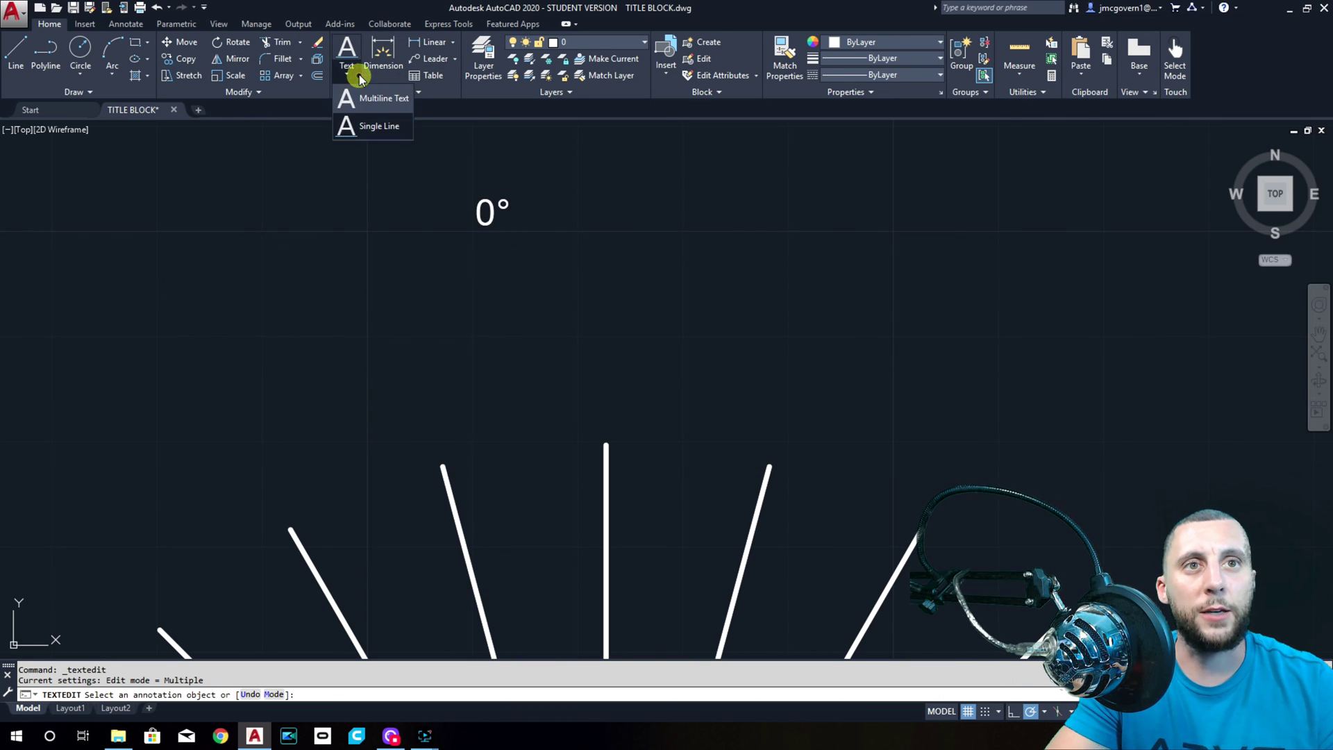
key(Escape)
key(Escape)
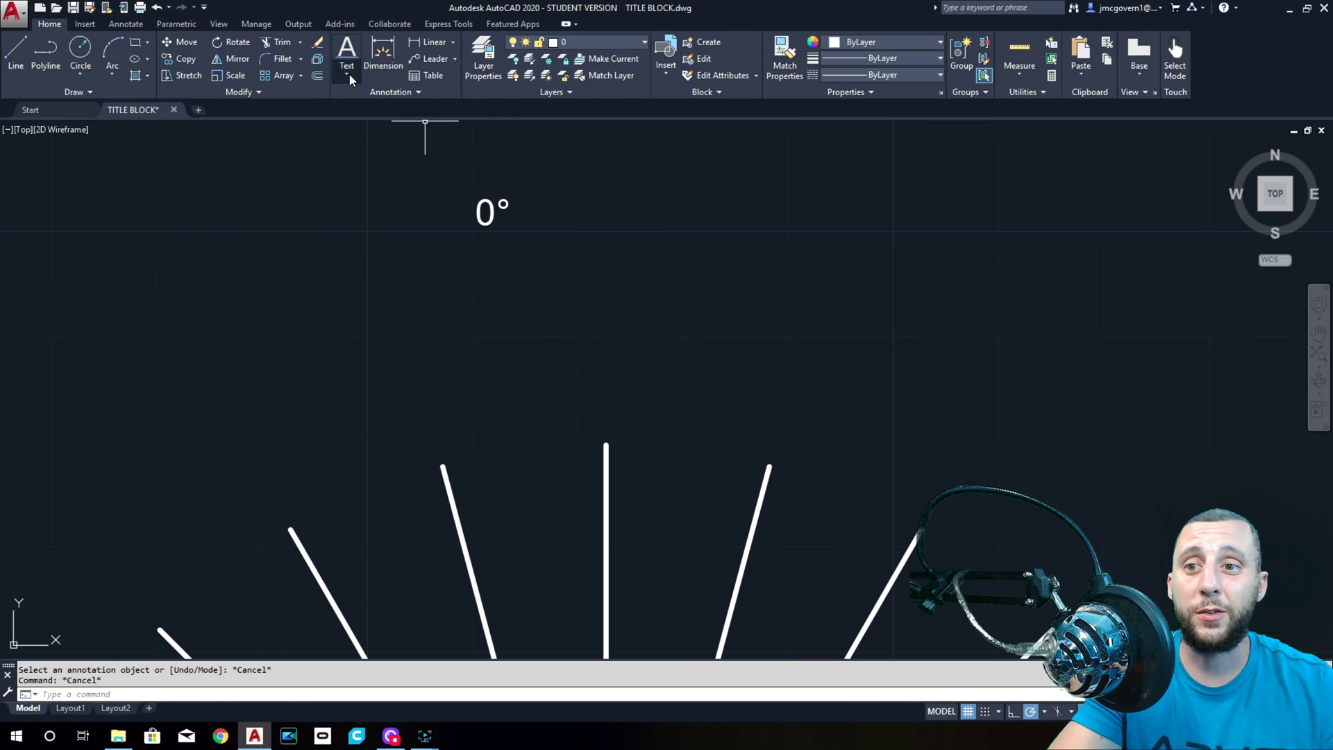
click(521, 151)
click(462, 235)
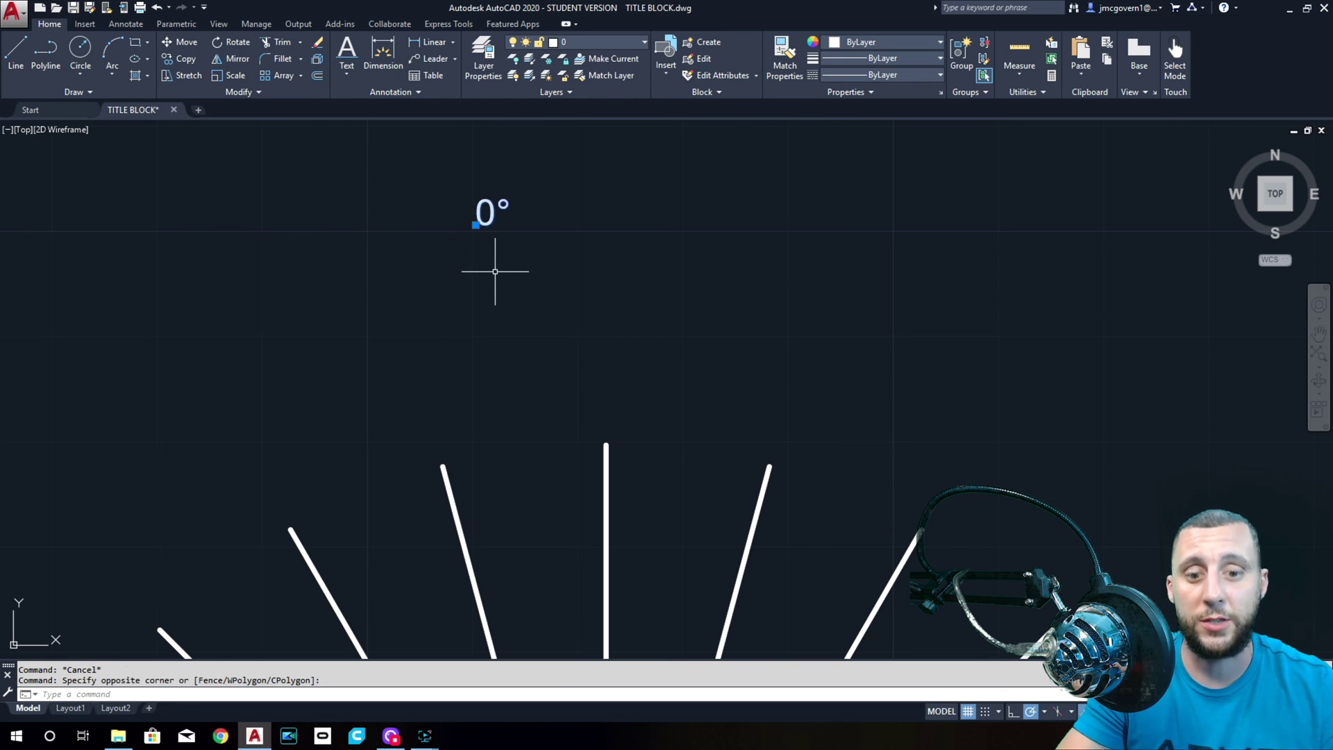
key(ctrl+c)
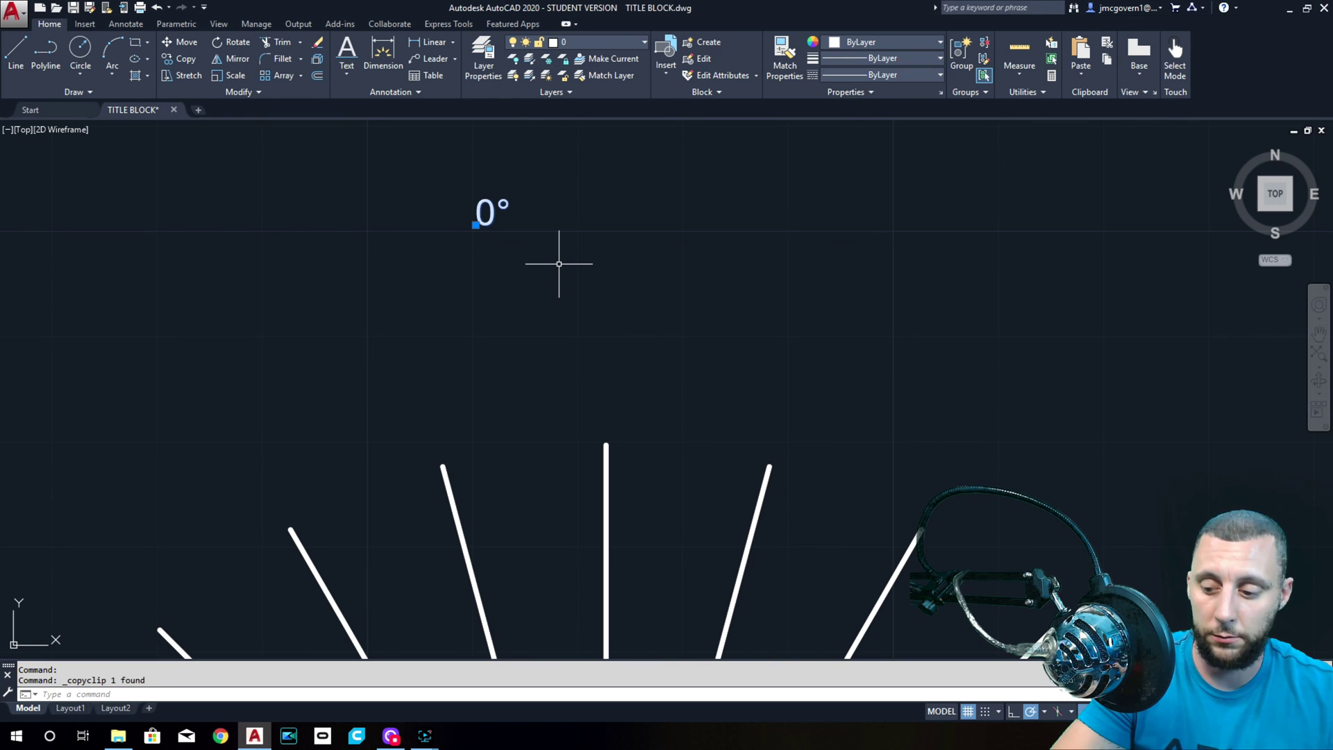
- Paste nine copies of the 0° label at points scattered above the fan
key(ctrl+v)
click(619, 226)
key(ctrl+v)
click(684, 263)
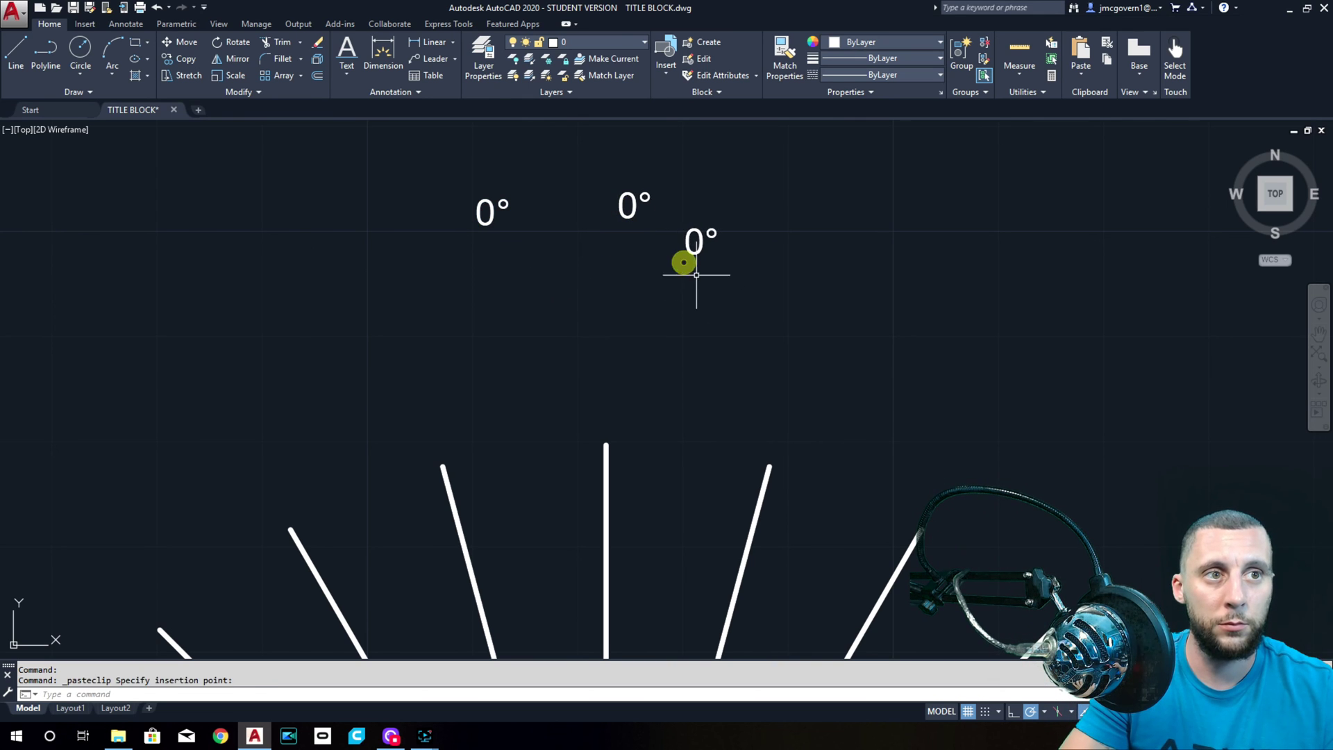
key(ctrl+v)
click(741, 301)
key(ctrl+v)
click(647, 309)
key(ctrl+v)
click(551, 313)
key(ctrl+v)
click(459, 312)
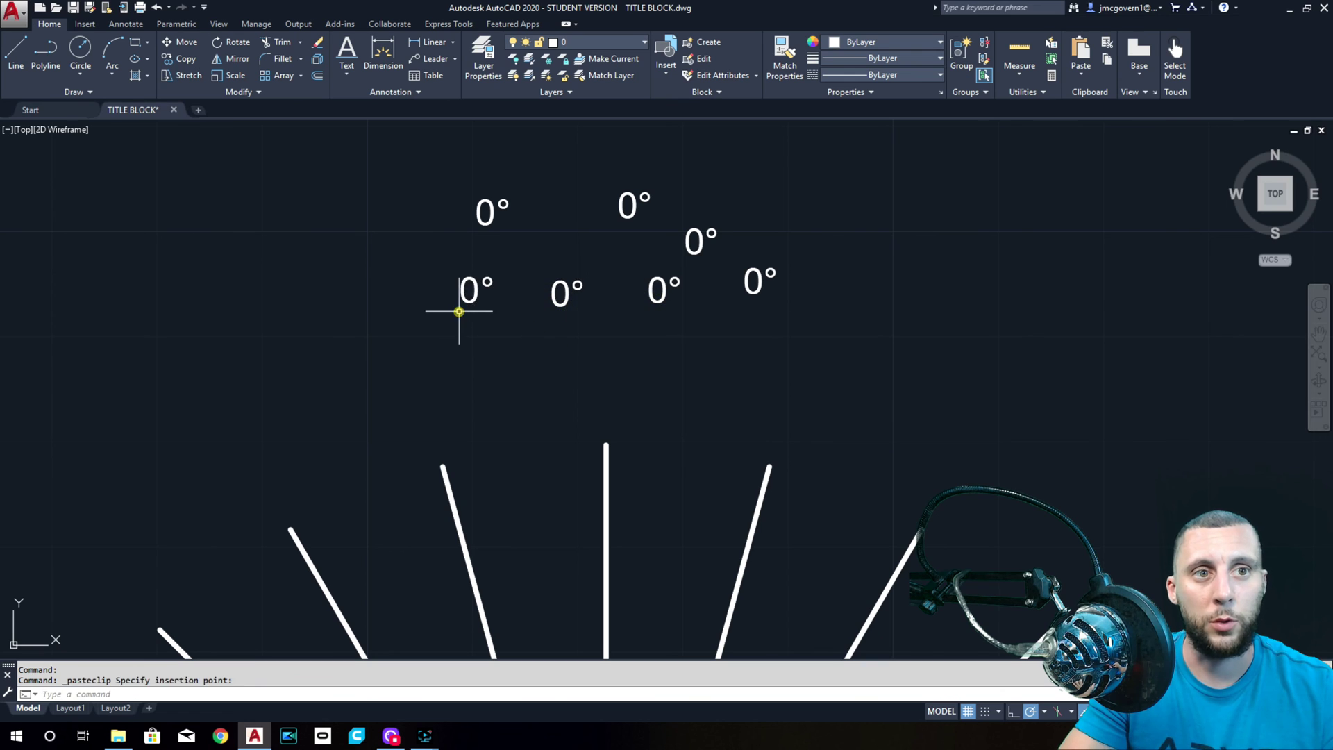
key(ctrl+v)
click(373, 304)
key(ctrl+v)
click(311, 299)
key(ctrl+v)
click(257, 248)
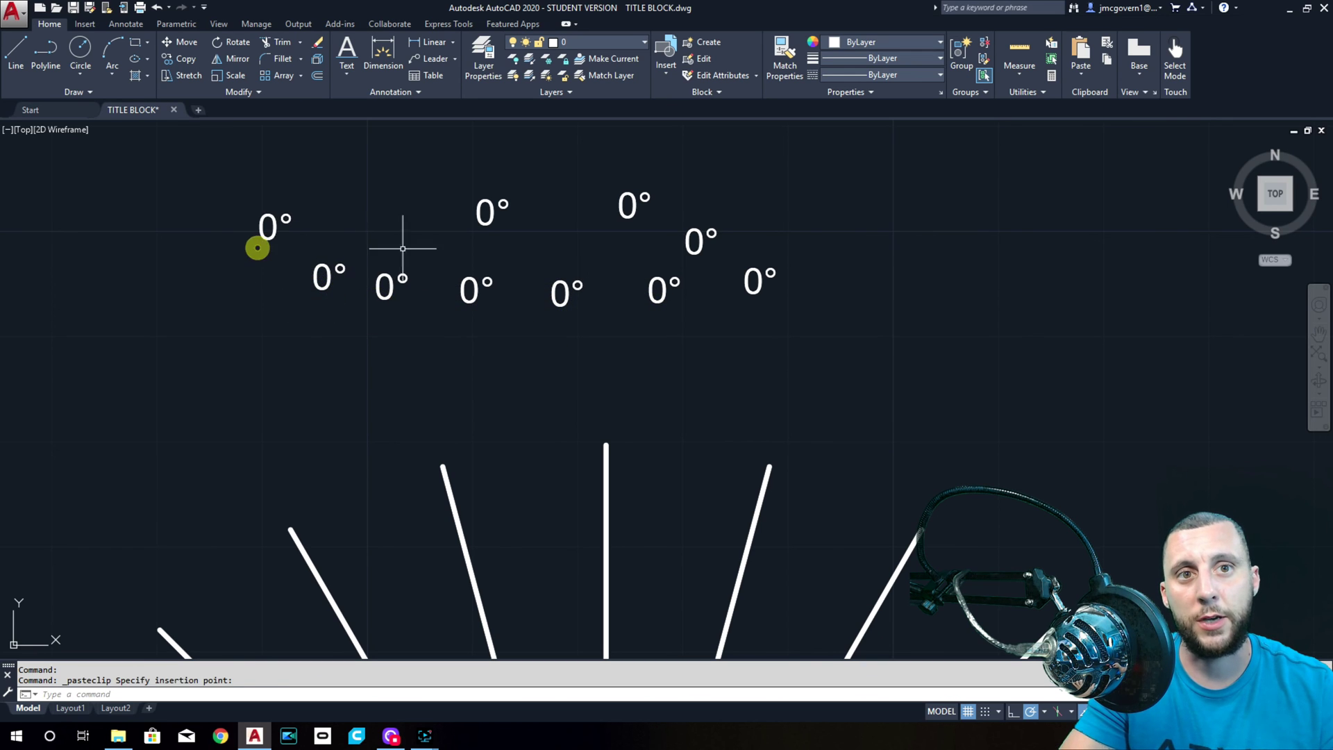
double_click(621, 211)
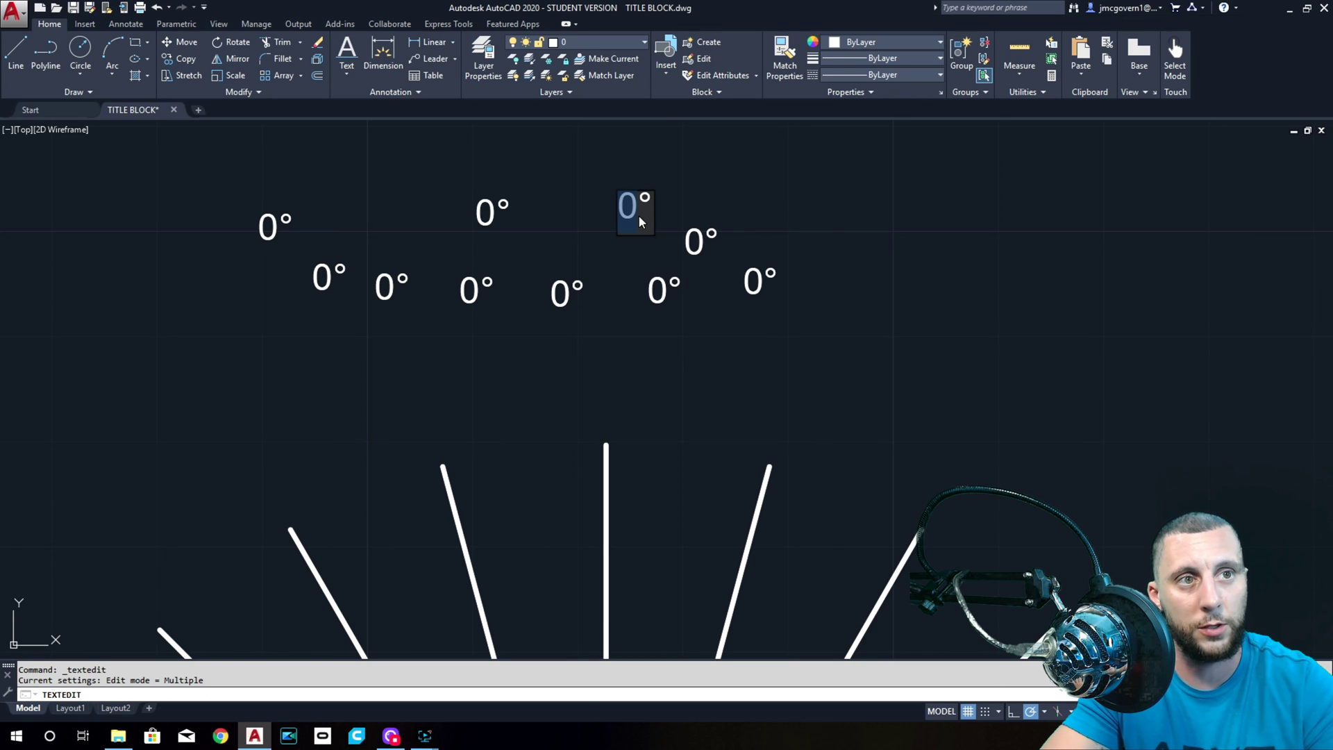
- Retype the three right-hand copied labels as 15°, 30° and 45°
click(636, 212)
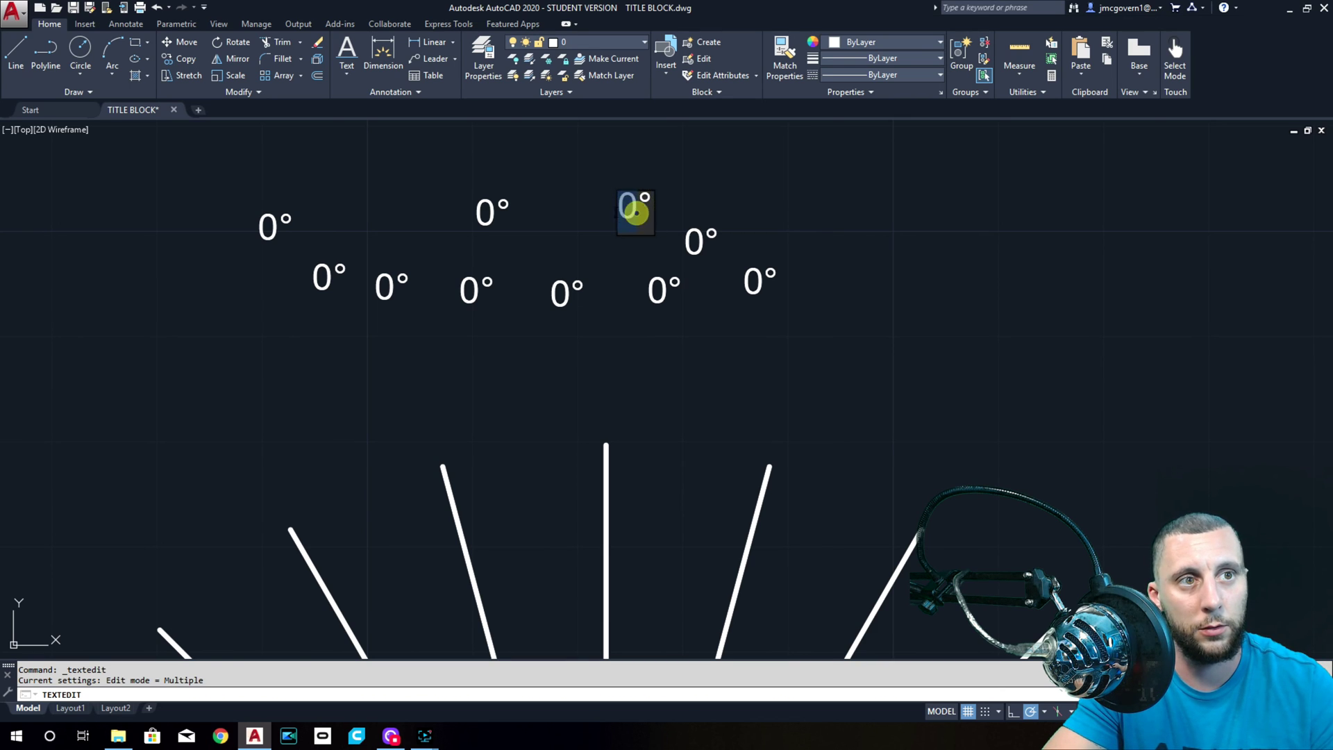
text(15)
click(756, 185)
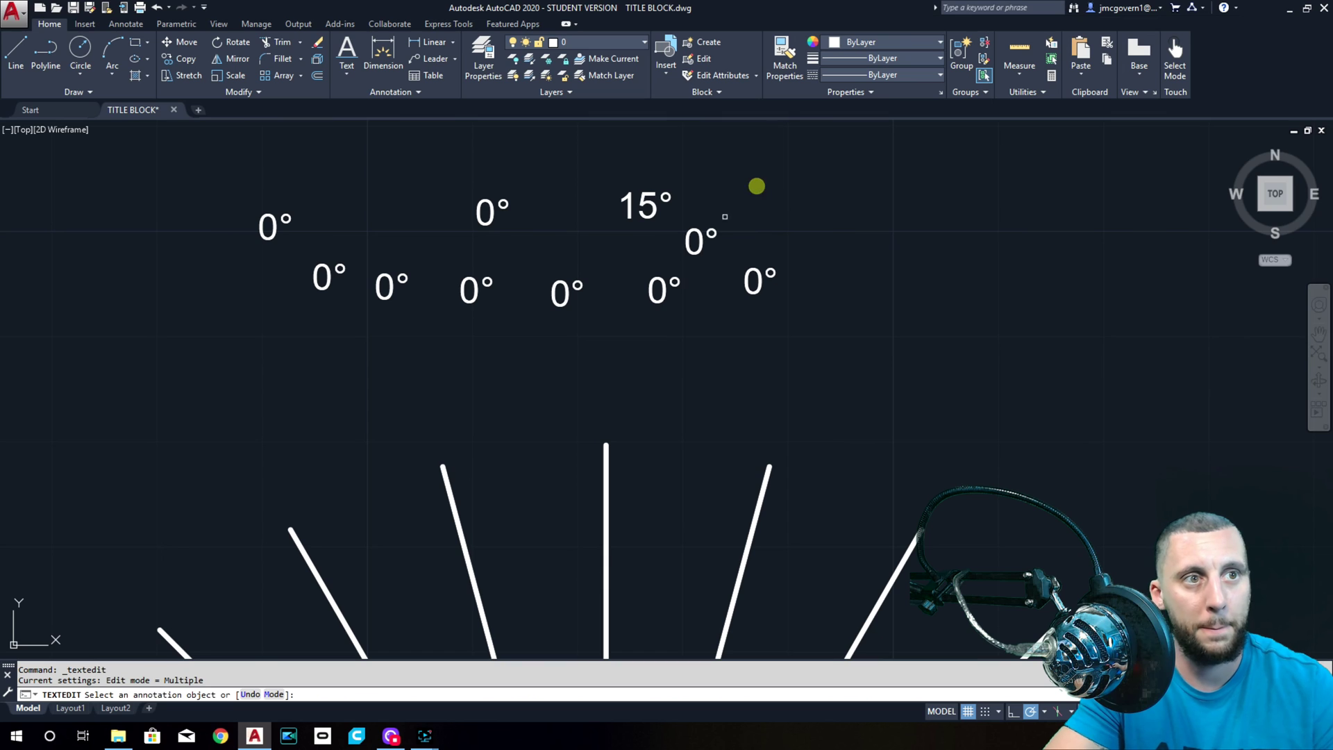
click(699, 244)
click(689, 244)
text(3)
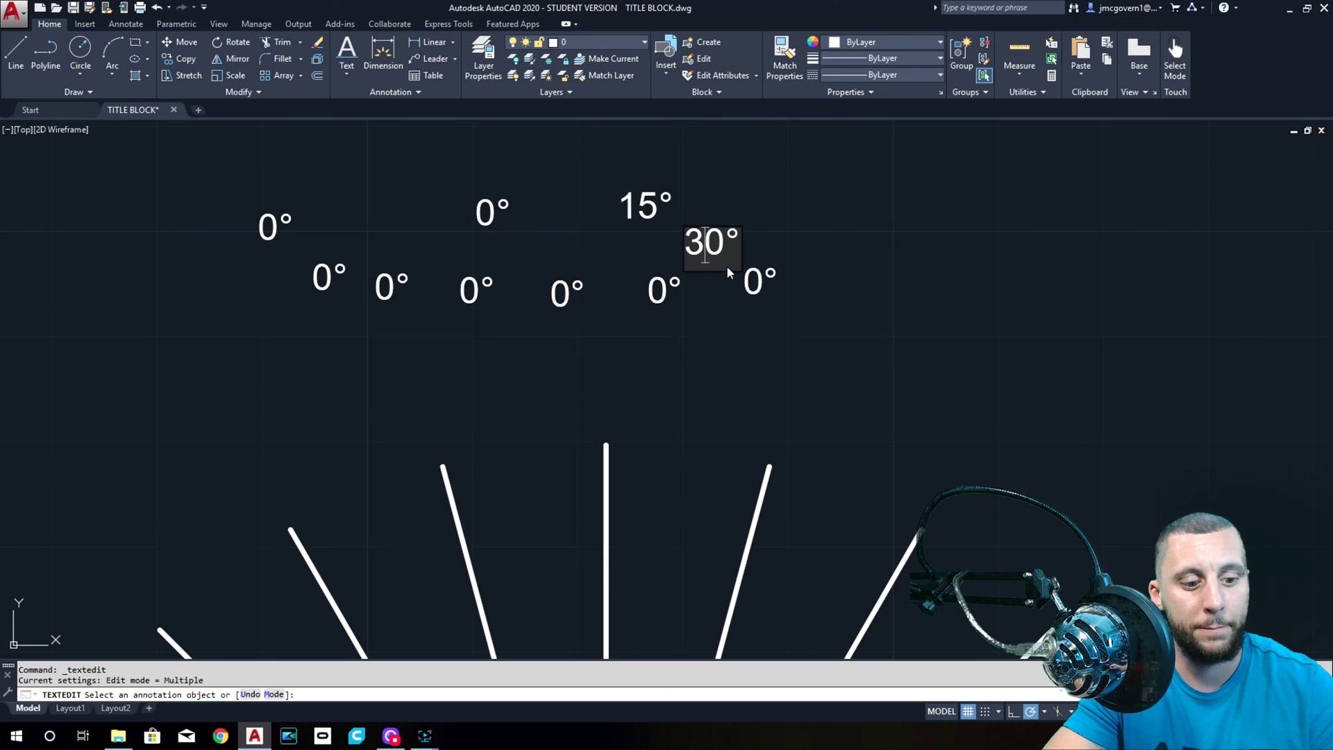
click(812, 212)
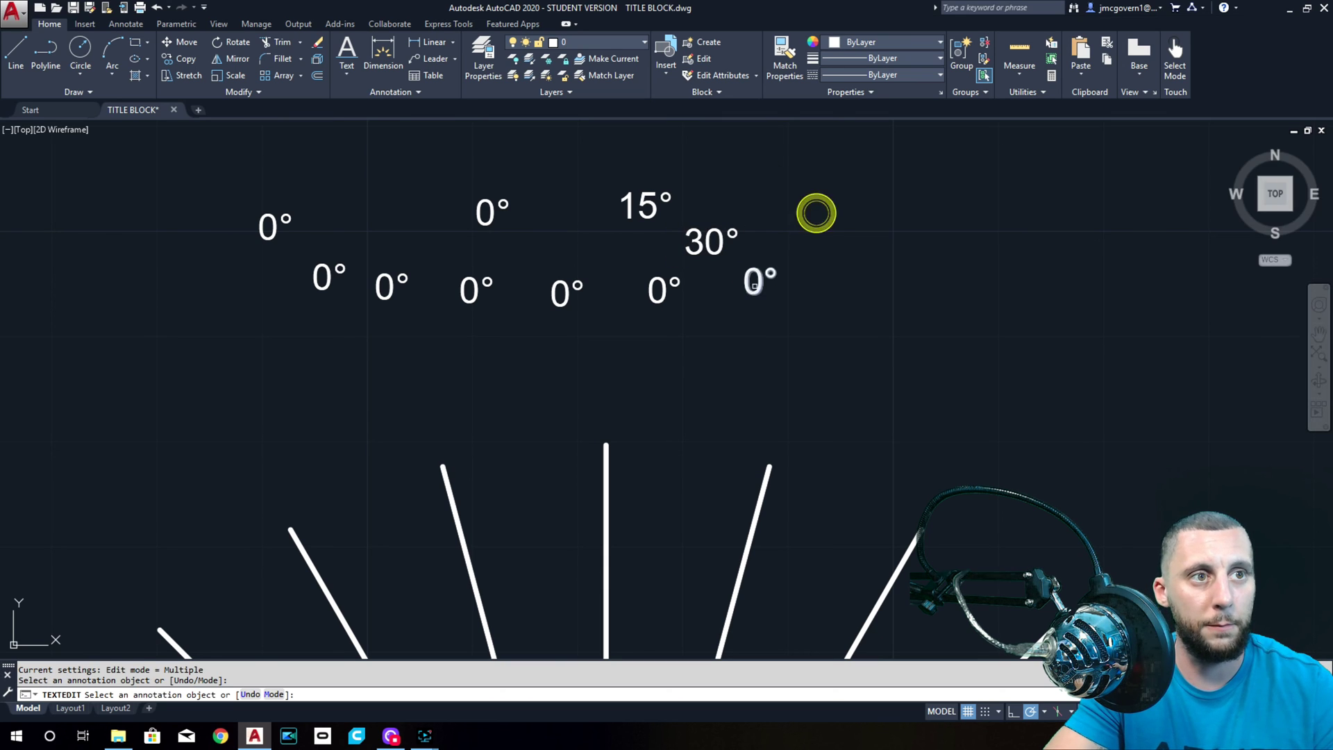
click(758, 283)
double_click(757, 282)
text(45)
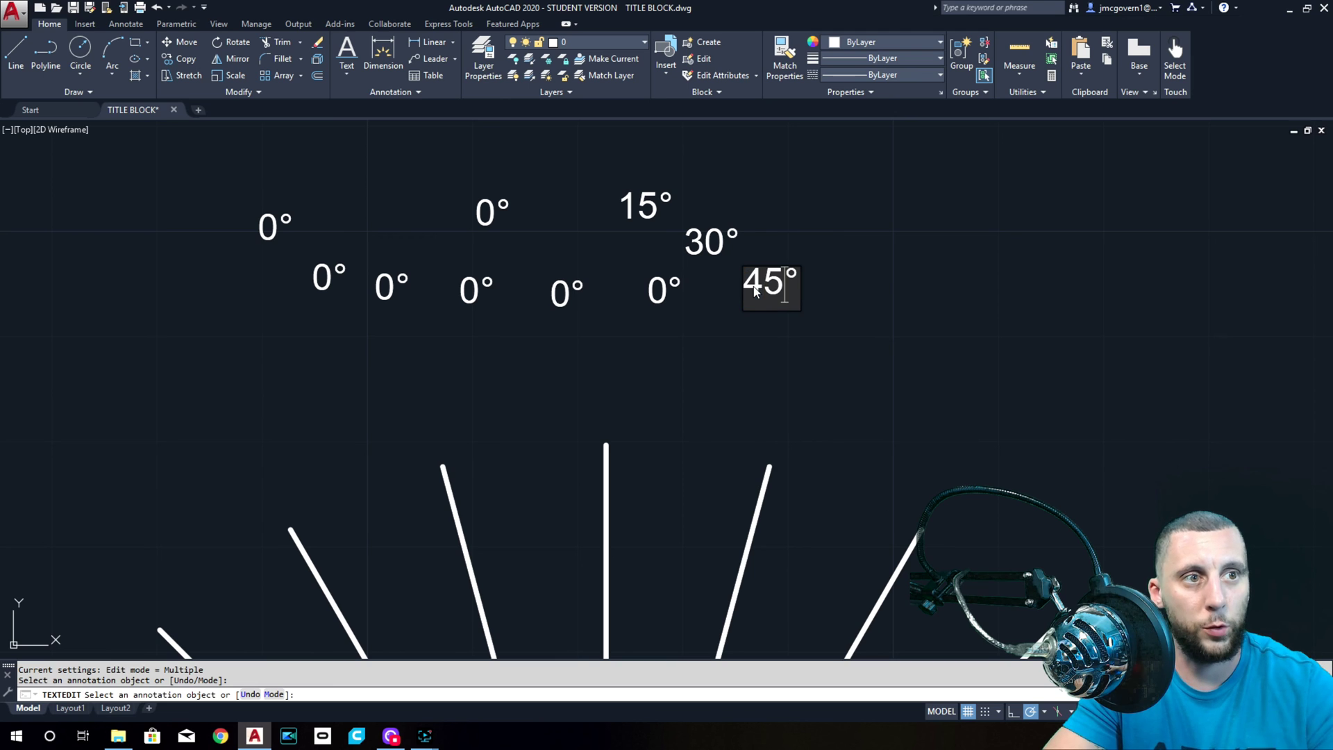
click(869, 229)
key(Escape)
- Move a 0° label to the right end of the base line
scroll(869, 223, down, 5)
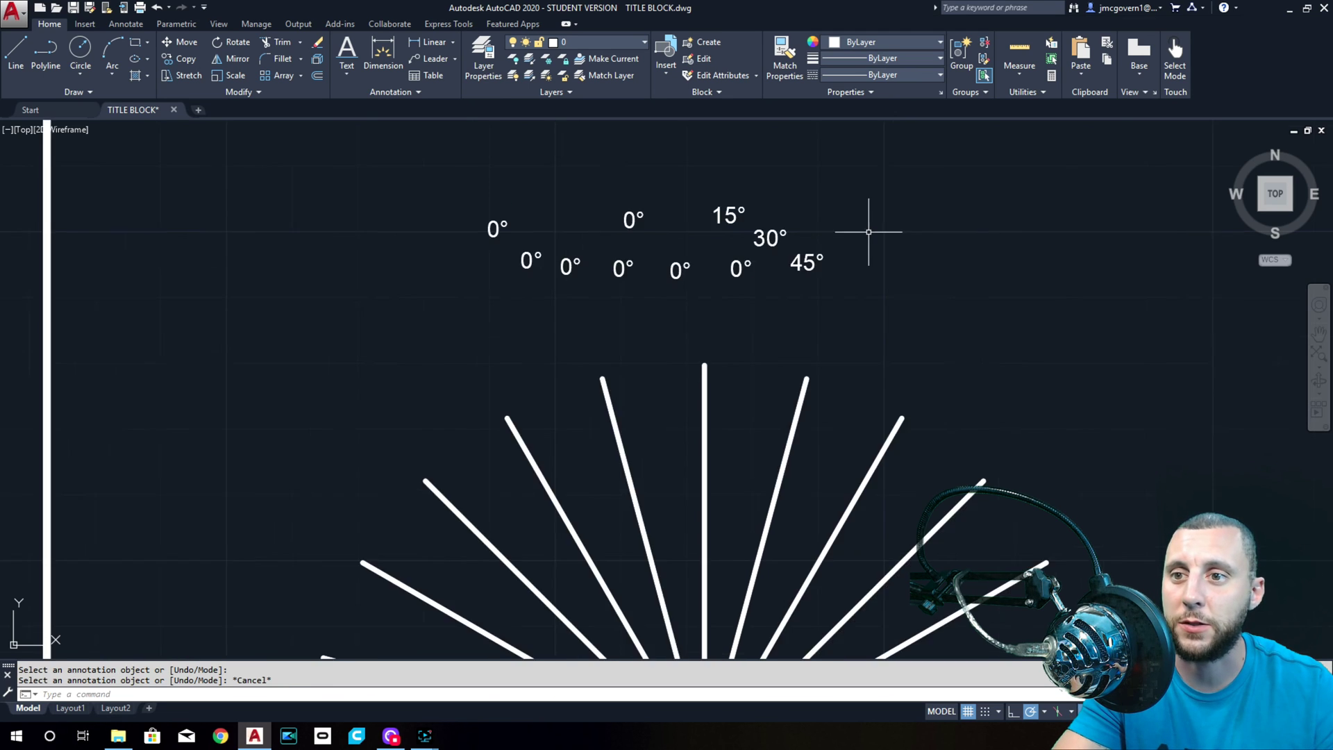
scroll(625, 139, up, 4)
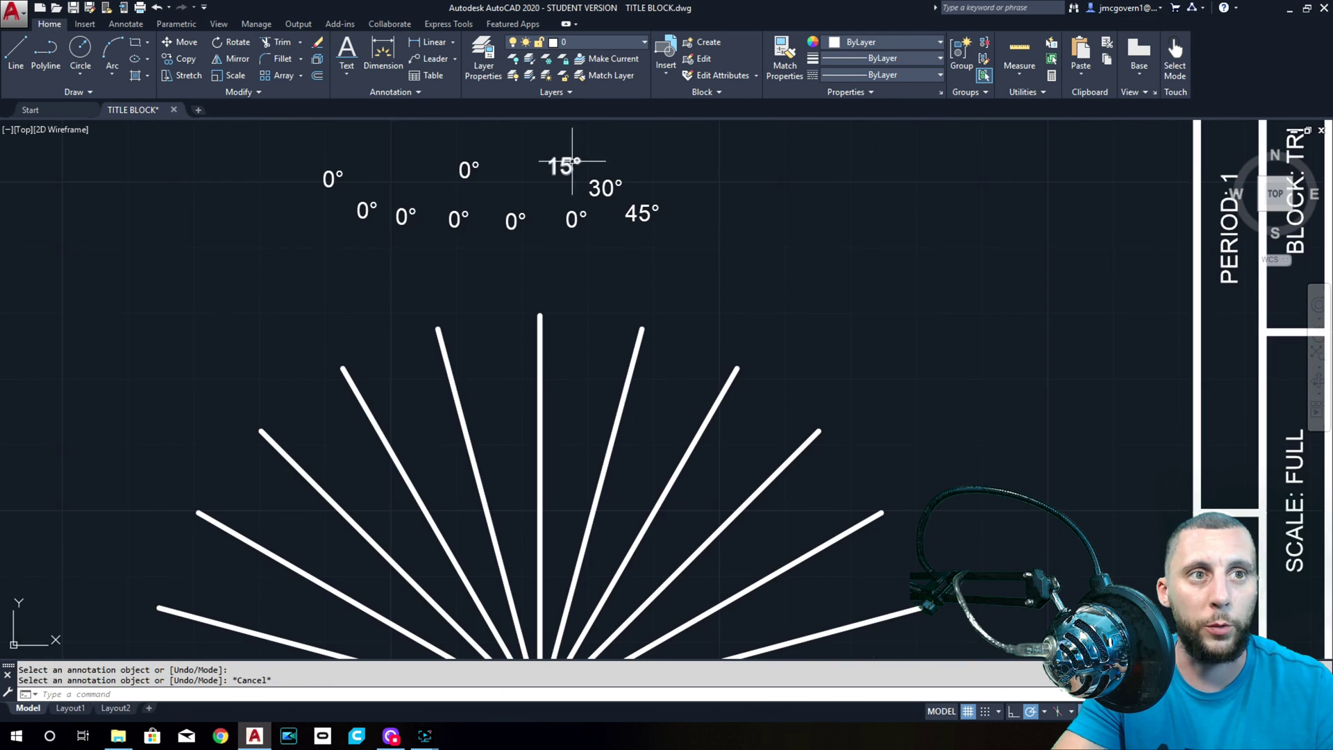
click(448, 176)
click(452, 170)
click(460, 175)
scroll(461, 173, down, 5)
scroll(765, 345, up, 6)
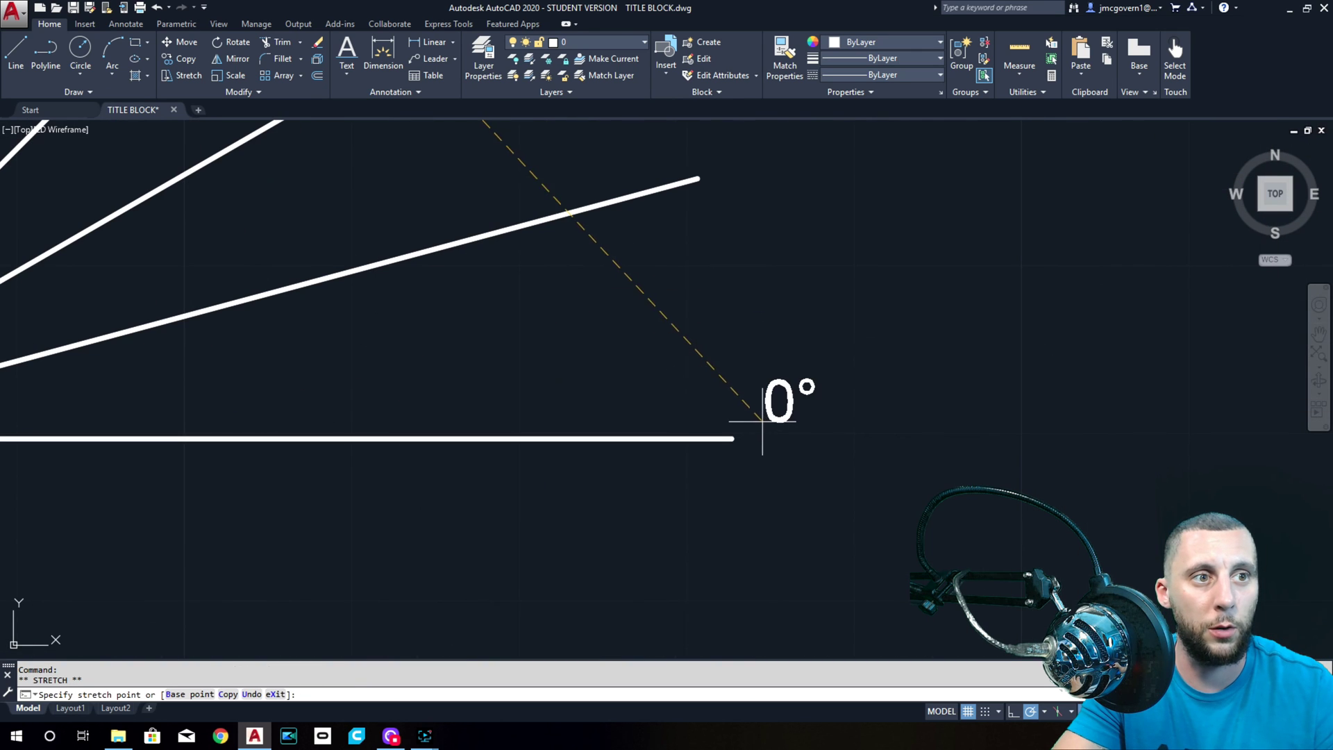
click(766, 450)
key(Escape)
- Move the 15° label to the tip of the 15° line and recenter the view on the fan
scroll(826, 390, down, 5)
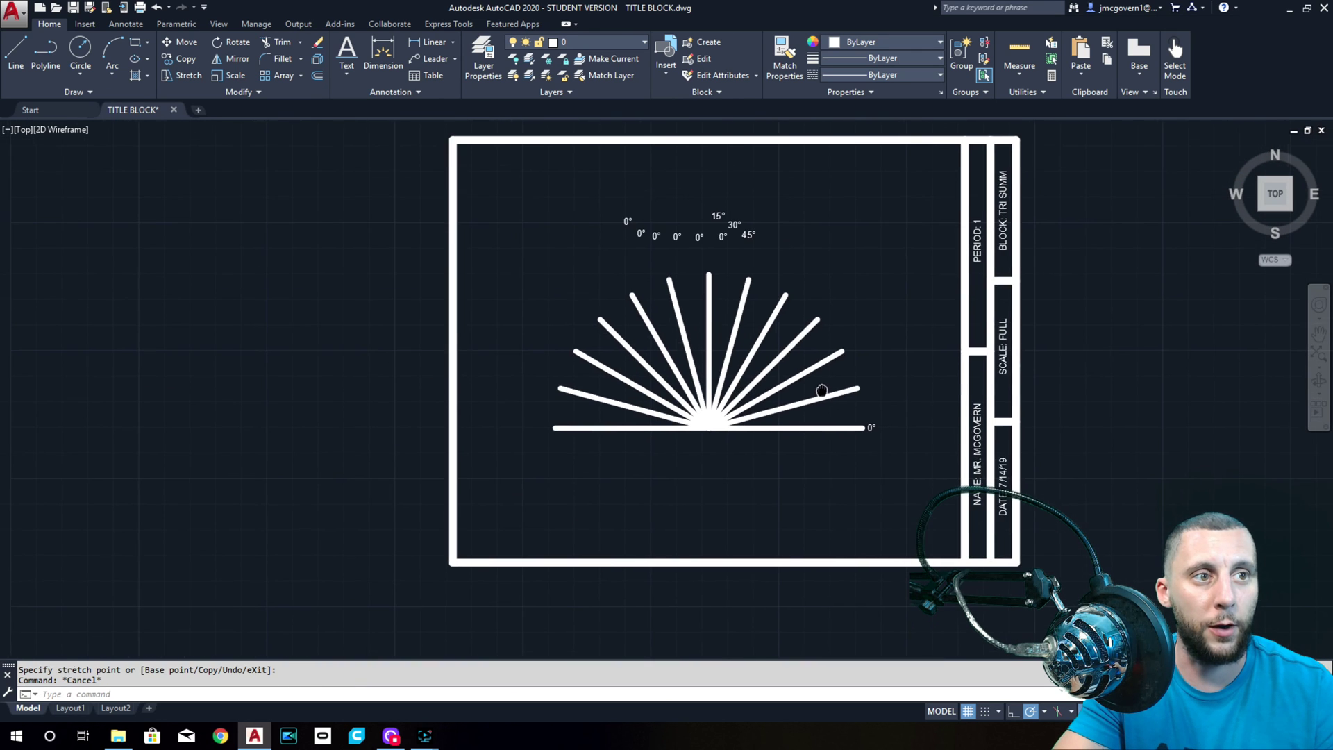
scroll(680, 237, up, 5)
click(809, 141)
click(843, 143)
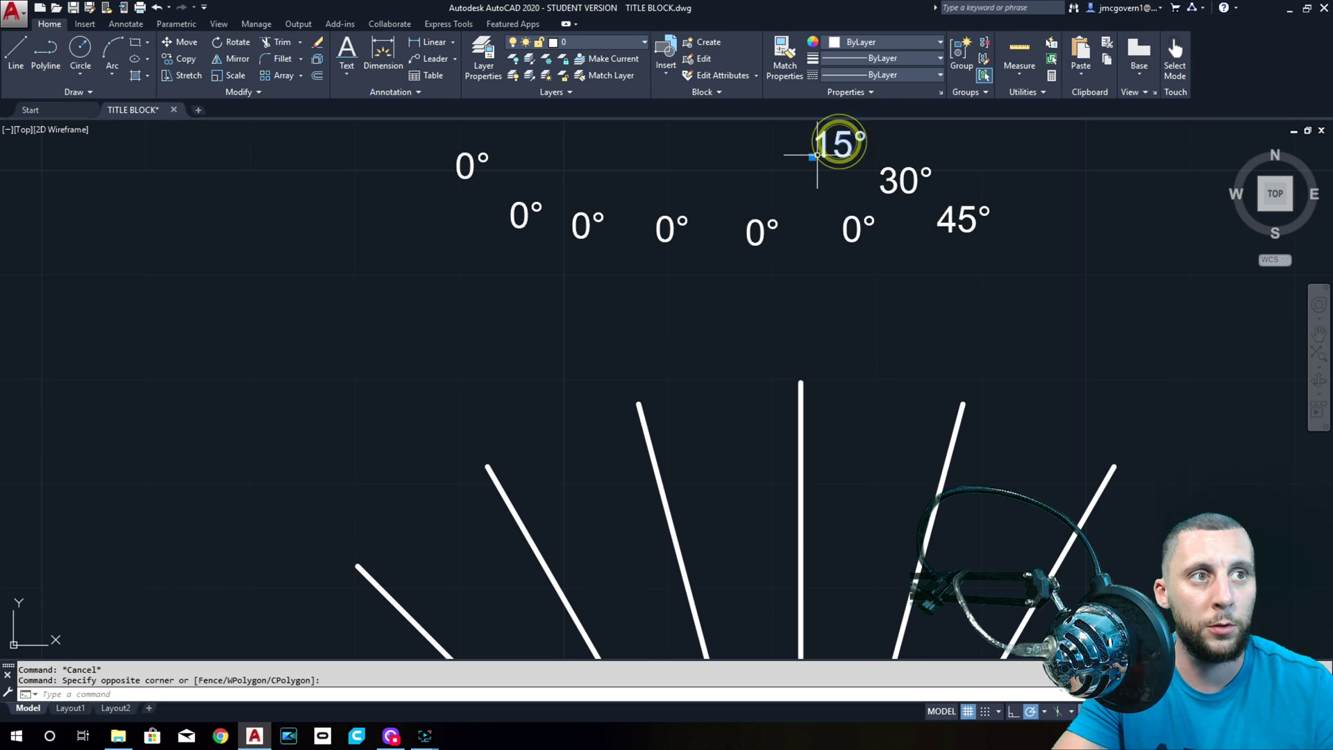
click(813, 157)
scroll(826, 174, down, 4)
scroll(841, 277, up, 5)
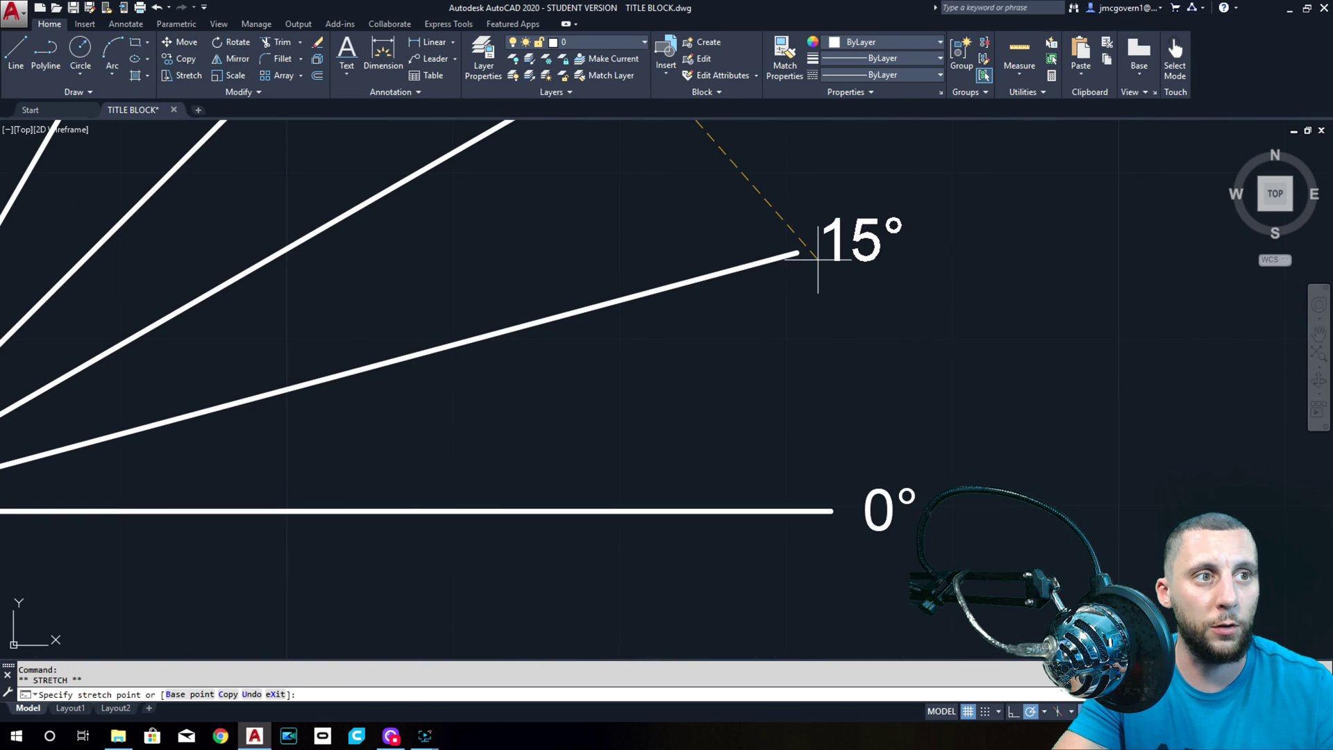
key(Escape)
scroll(860, 301, down, 4)
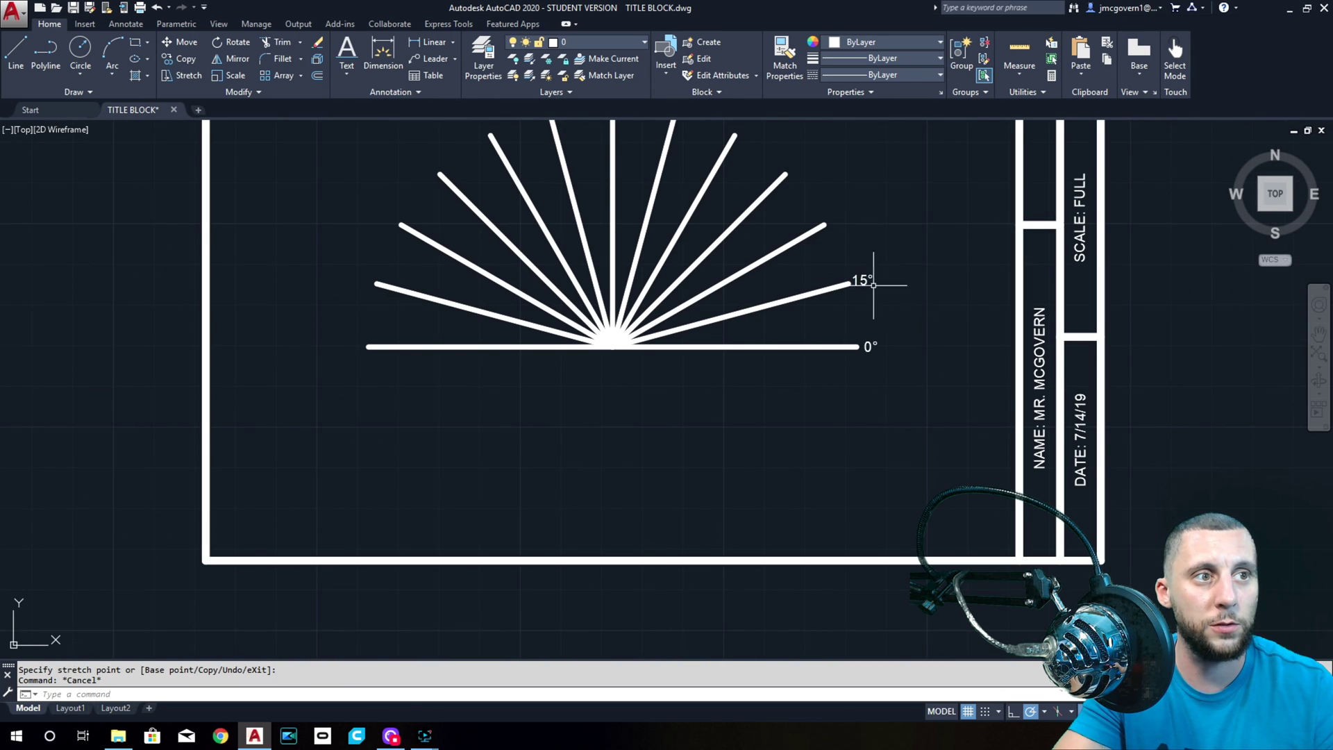
middle_drag(792, 265, 829, 320)
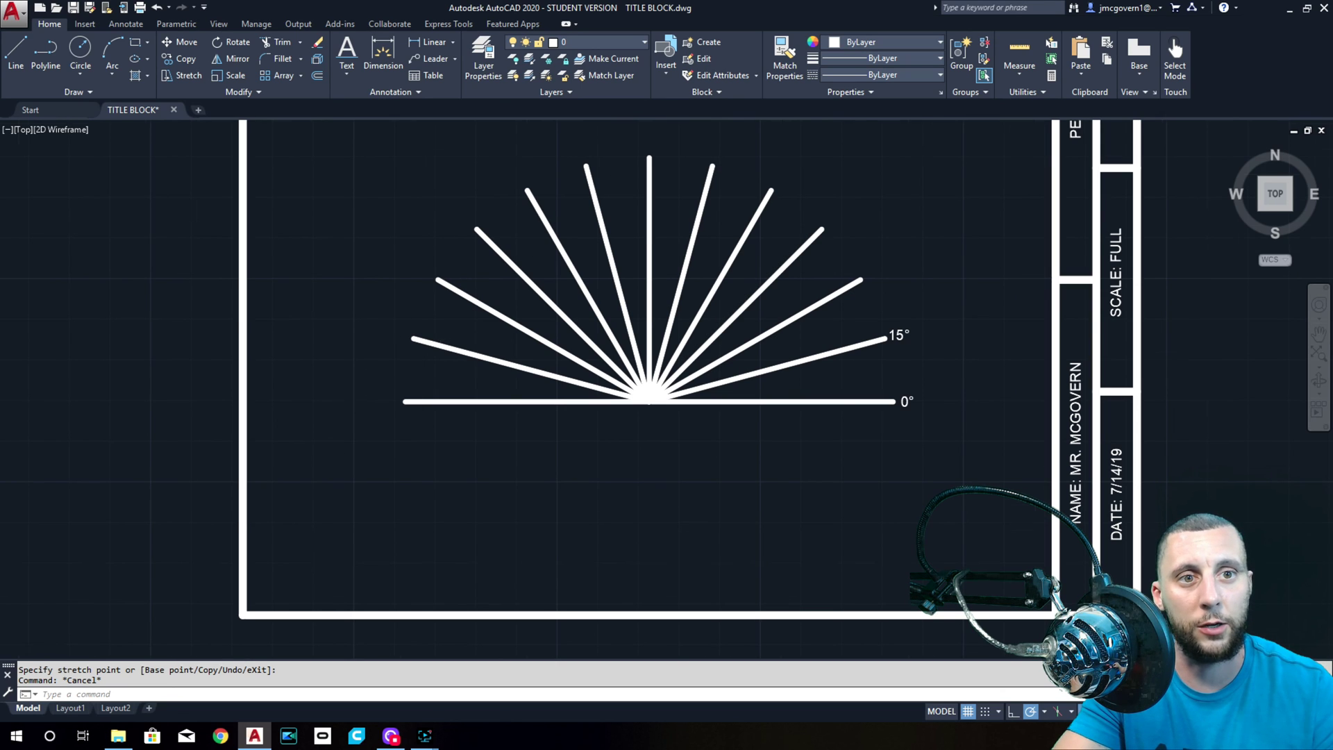
scroll(411, 545, down, 1)
- Place a 6.0000 linear dimension below the 0° line, then switch to Google Chrome
click(425, 42)
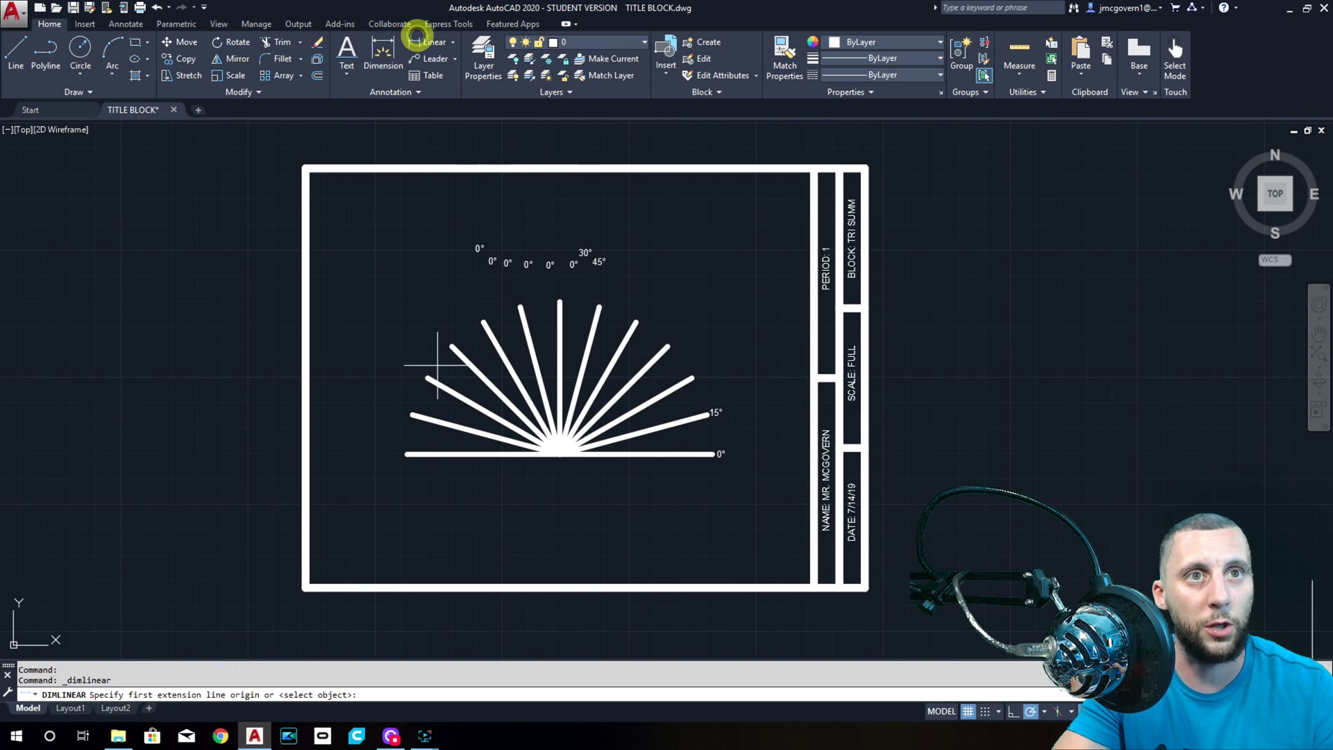
click(408, 454)
click(712, 454)
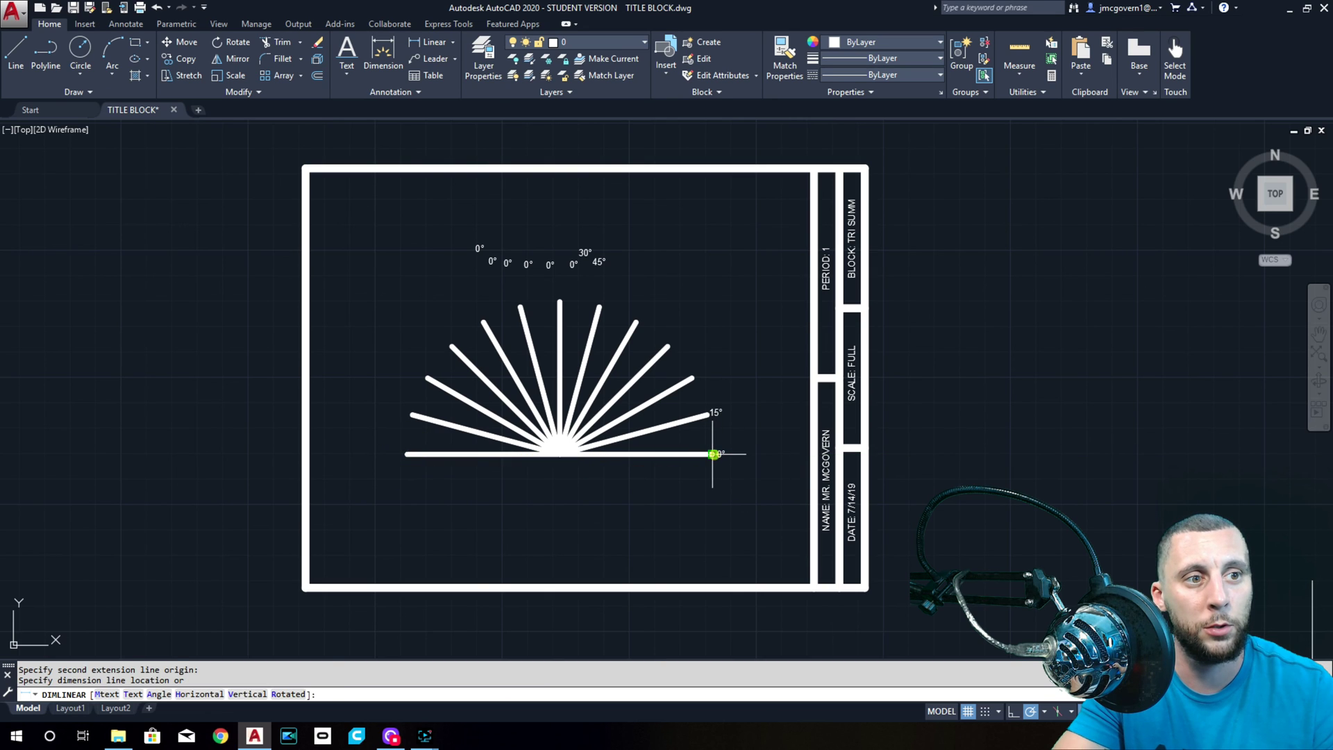
click(693, 490)
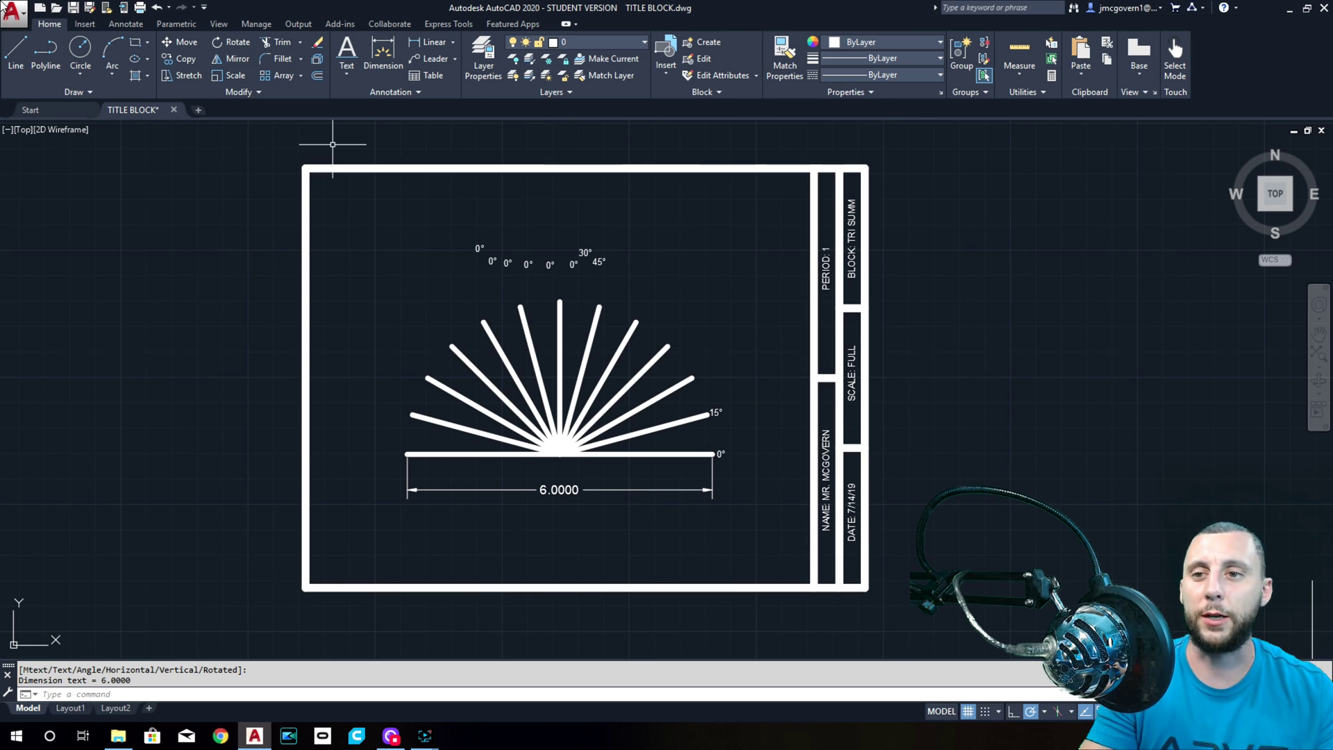
click(220, 735)
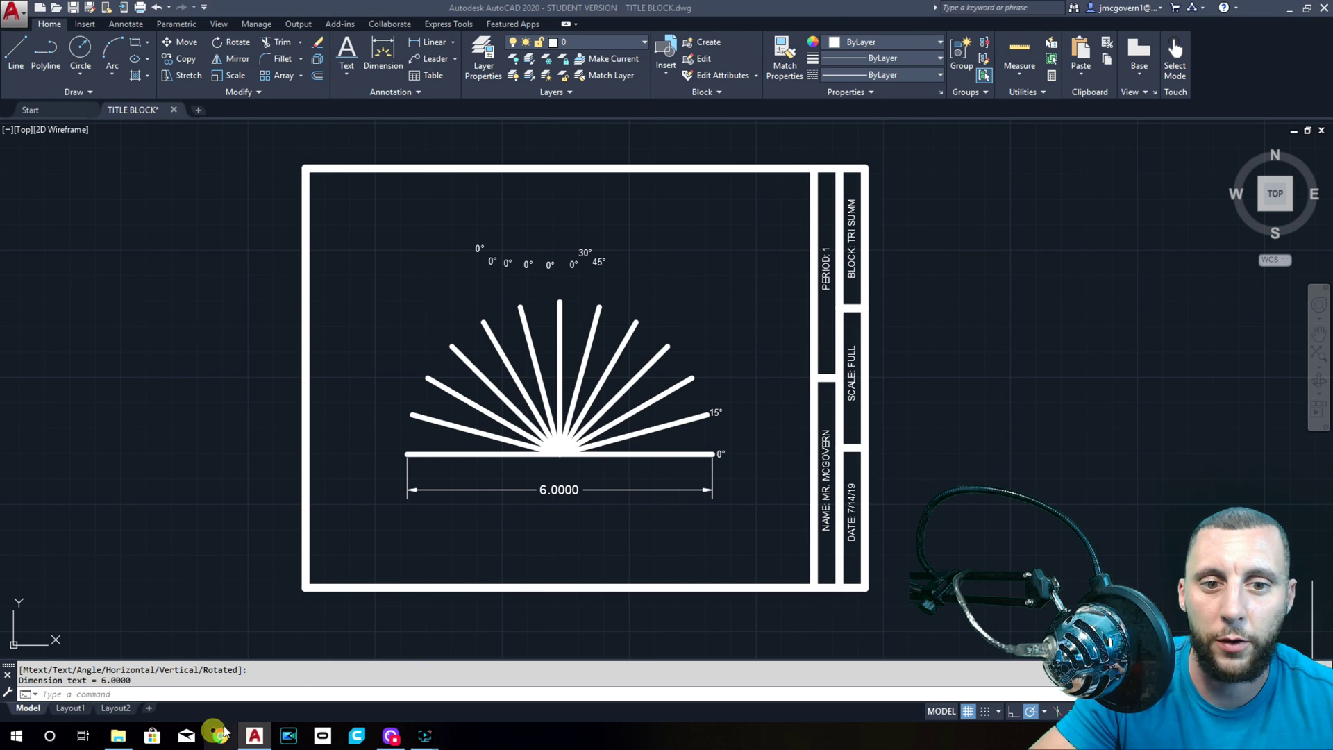
click(386, 122)
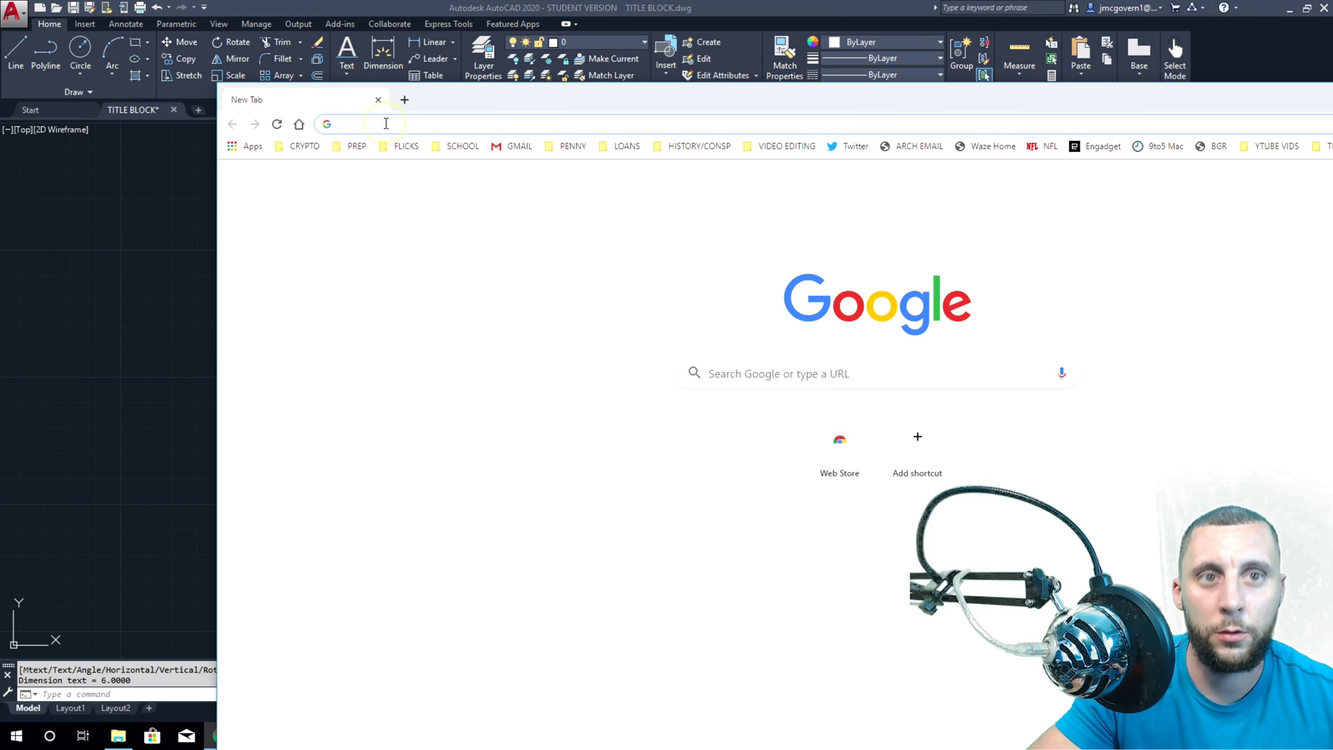
- Search for 'WINDOWS 10 DEGREE SIGN KEY CODE' to find the 0176 degree code
text(♠)
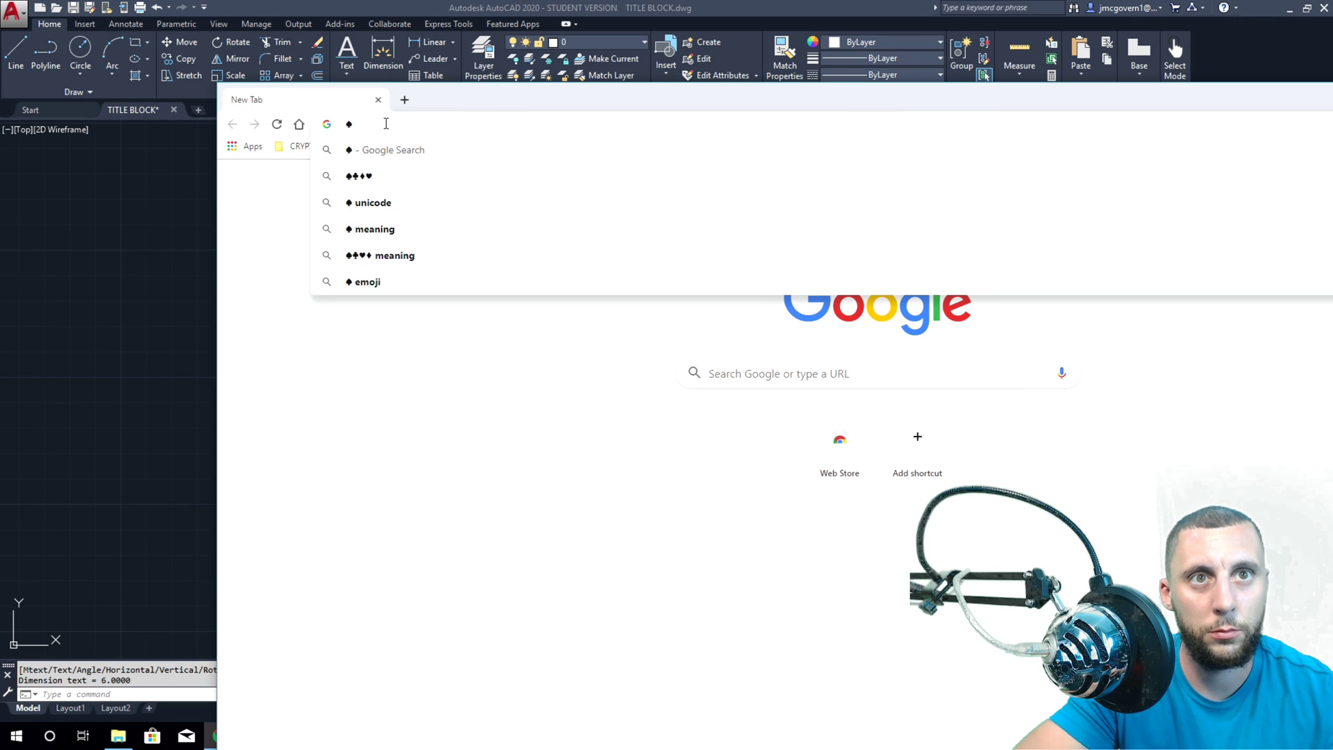
key(BackSpace)
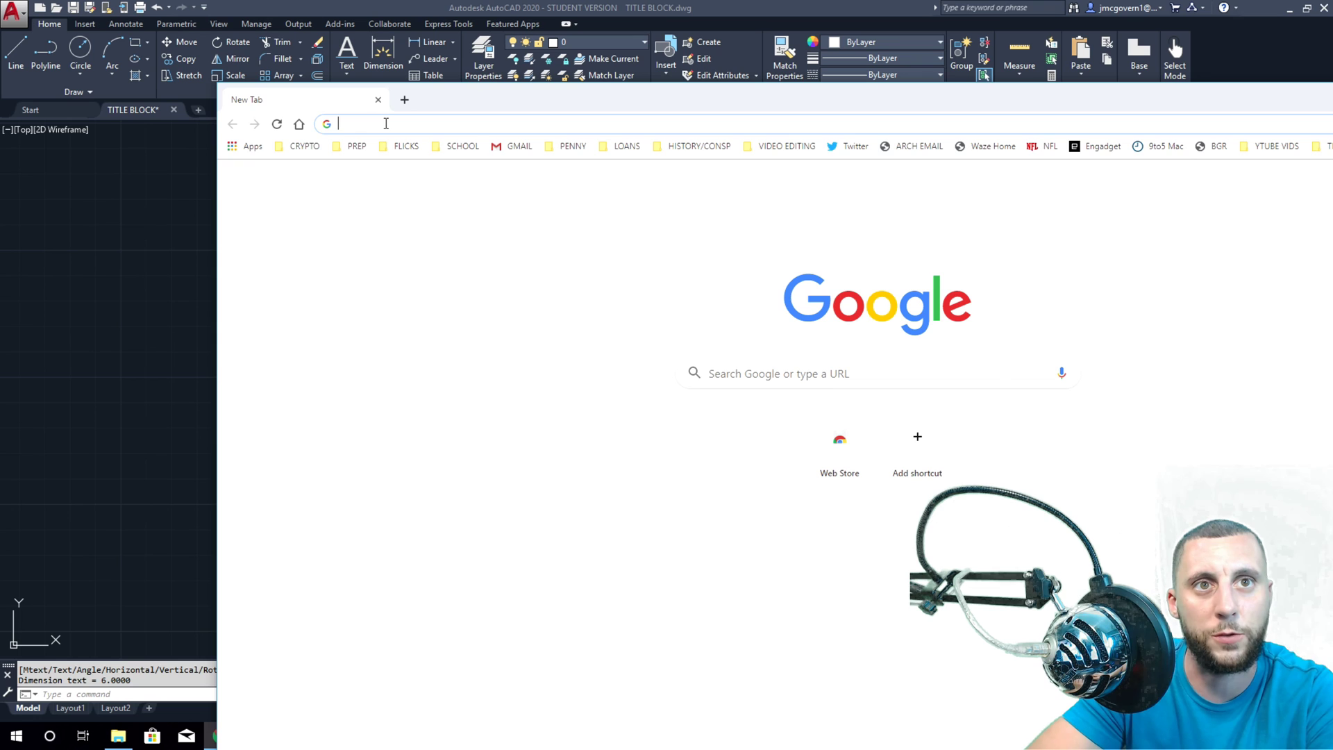
text(WINDOWS 10 )
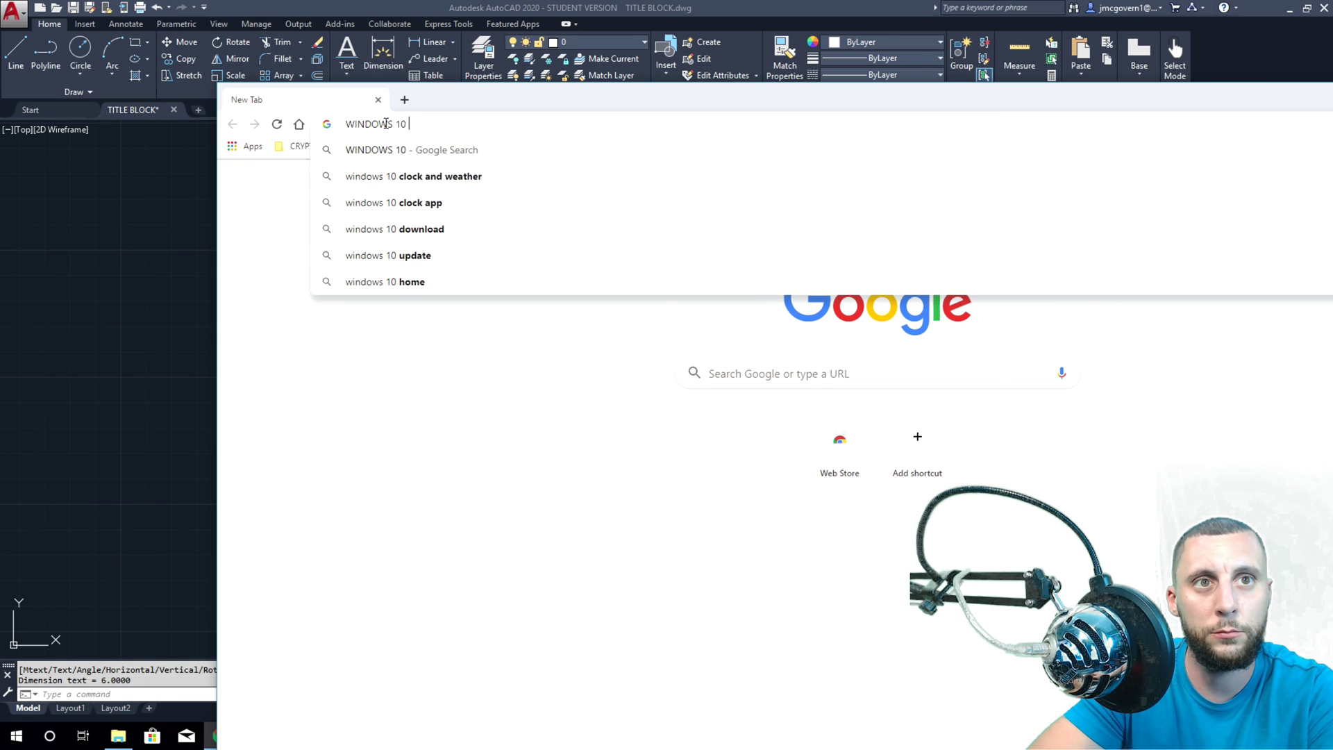
text(DEGREE SIGN)
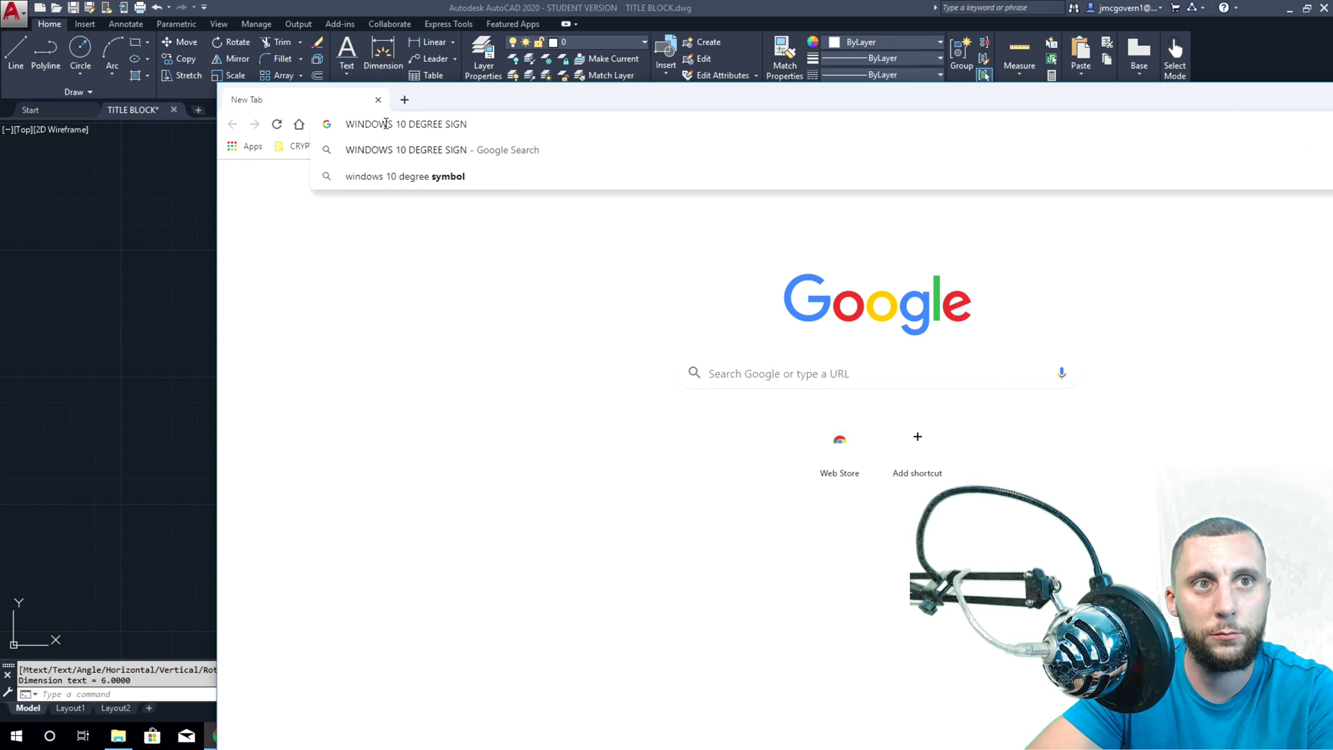
text( KEY CODE)
key(Return)
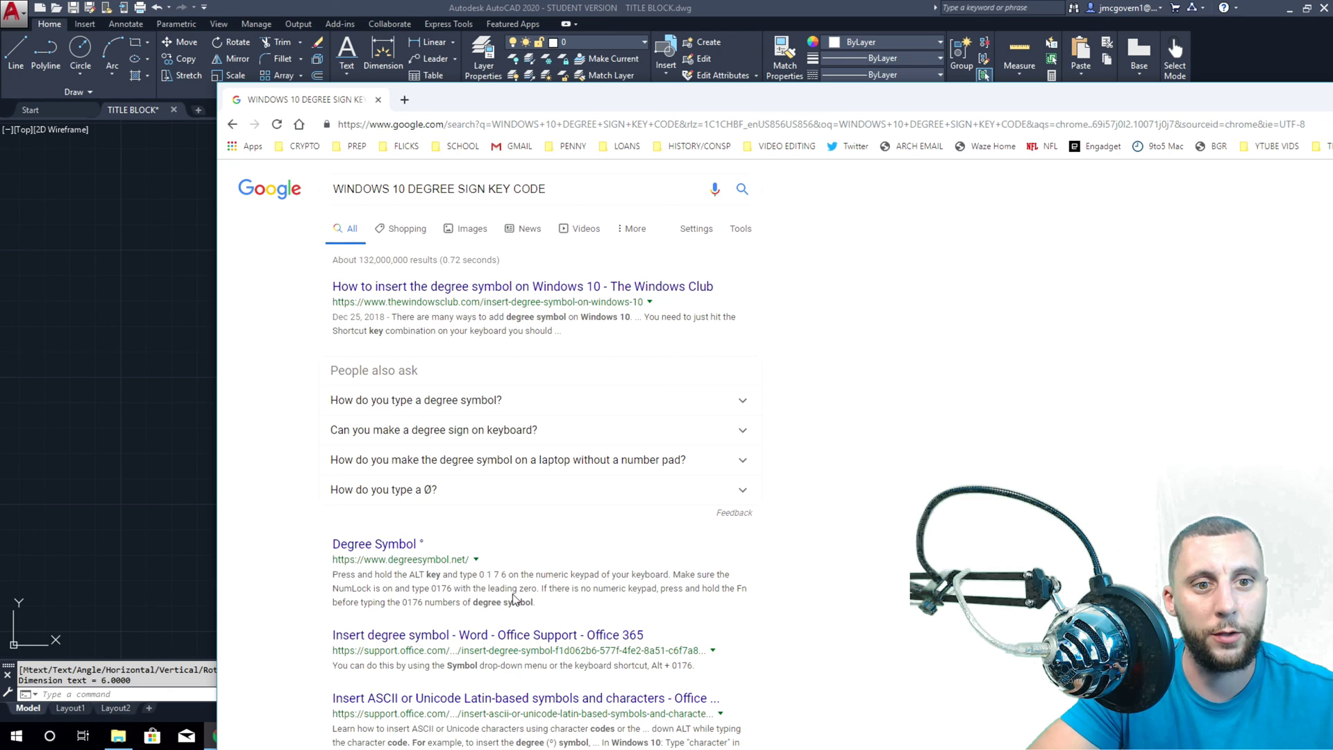
click(561, 188)
drag(540, 189, 322, 189)
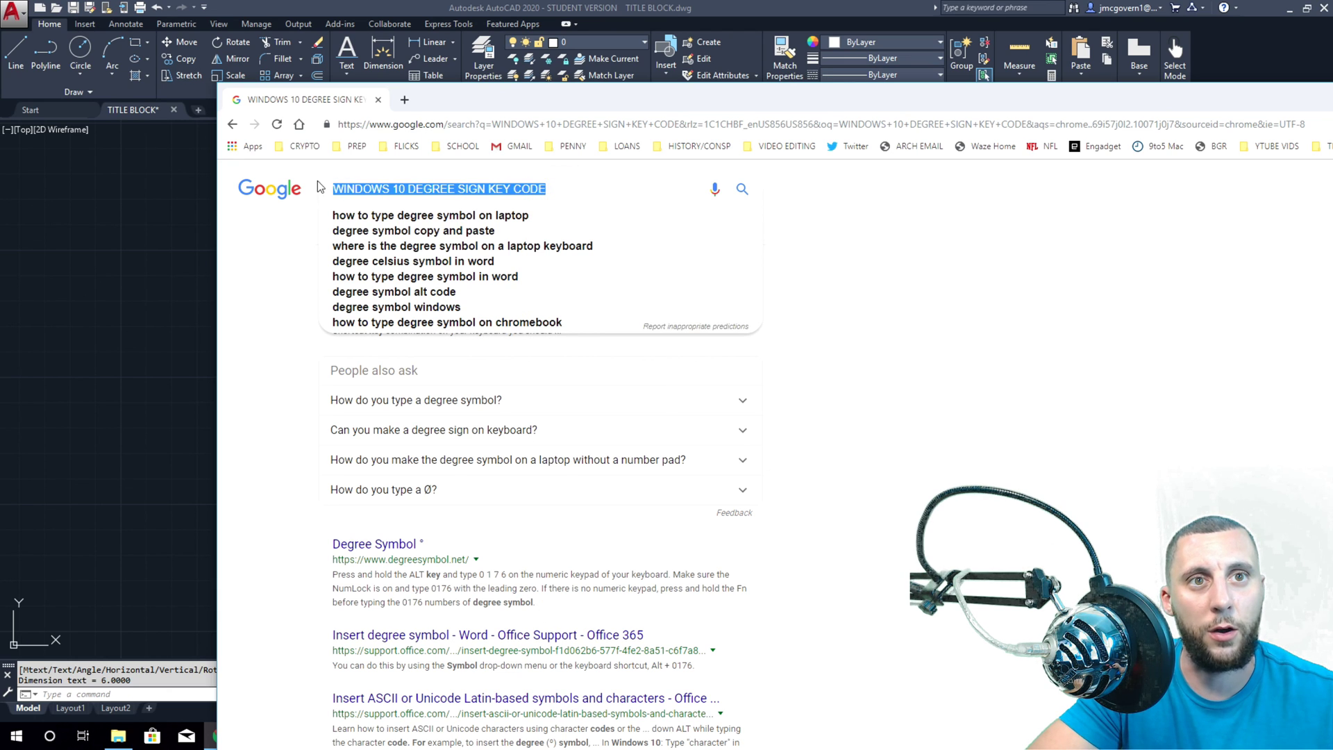